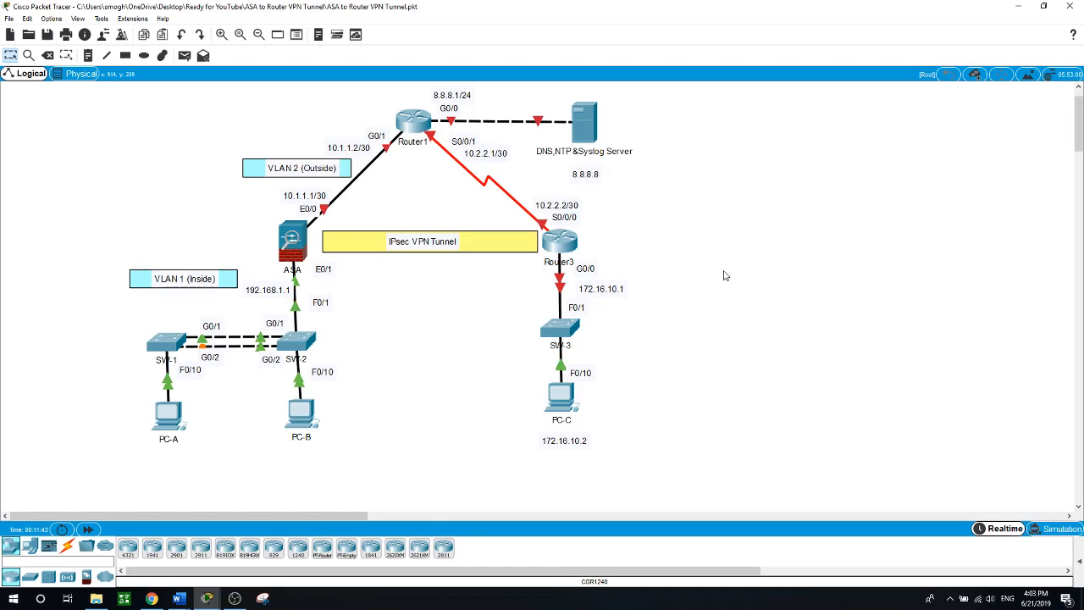
In Router3's CLI, enter global configuration mode and set the hostname to Router3
{"action": "left_click", "coordinate": [566, 244]}
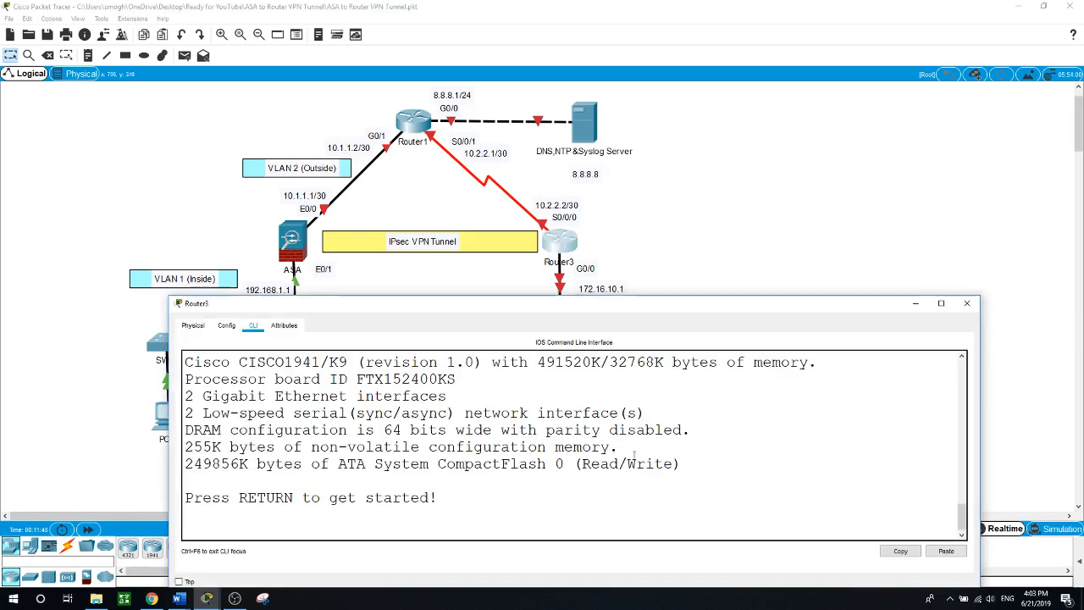
{"action": "key", "text": "Return"}
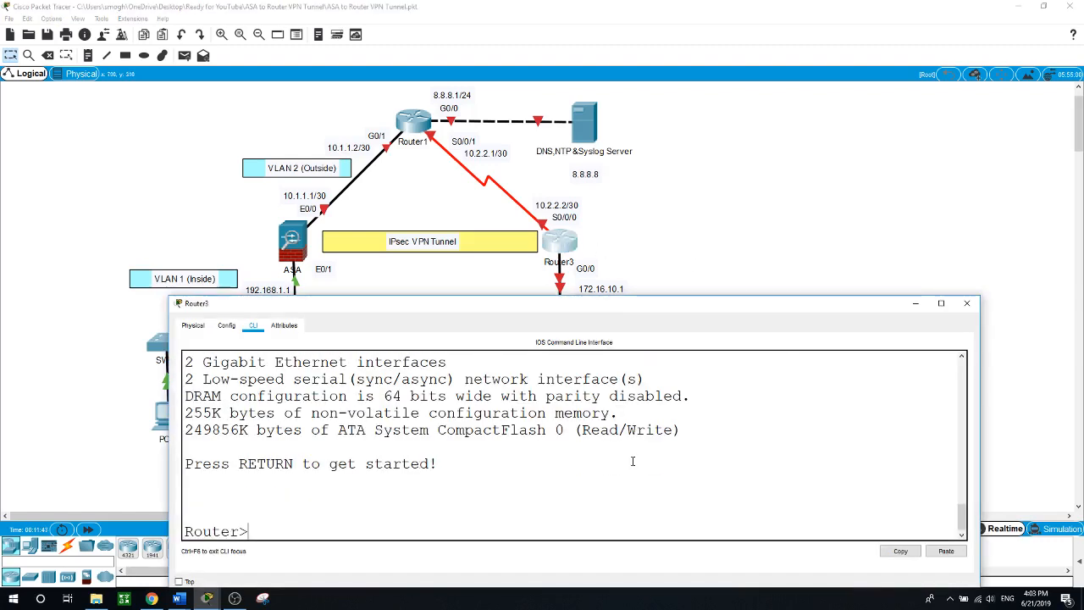
{"action": "type", "text": "en"}
{"action": "key", "text": "Return"}
{"action": "type", "text": "conf t"}
{"action": "key", "text": "Return"}
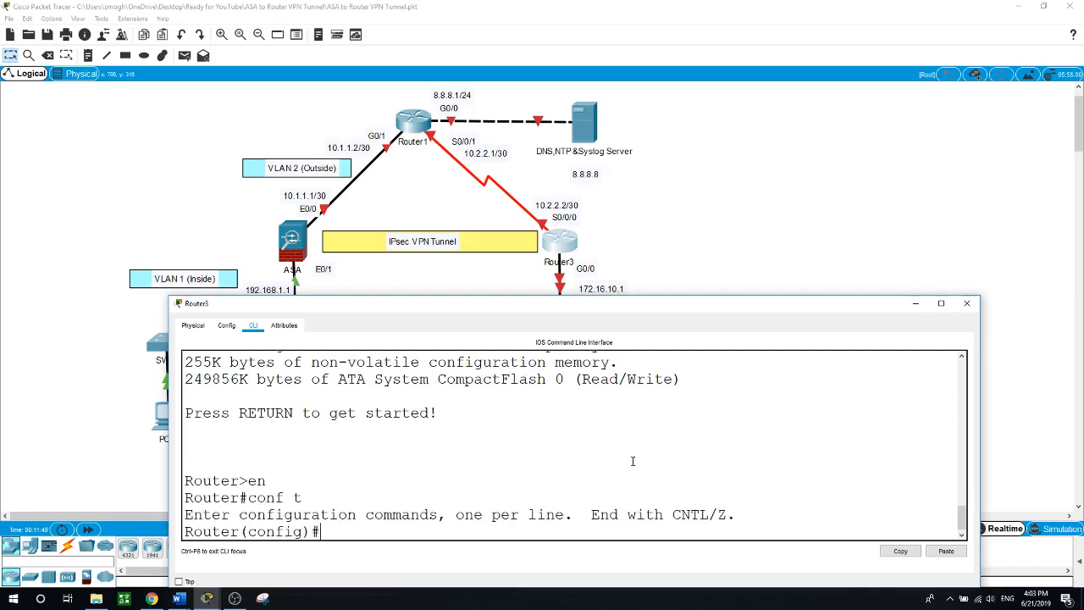
{"action": "type", "text": "hostname Router"}
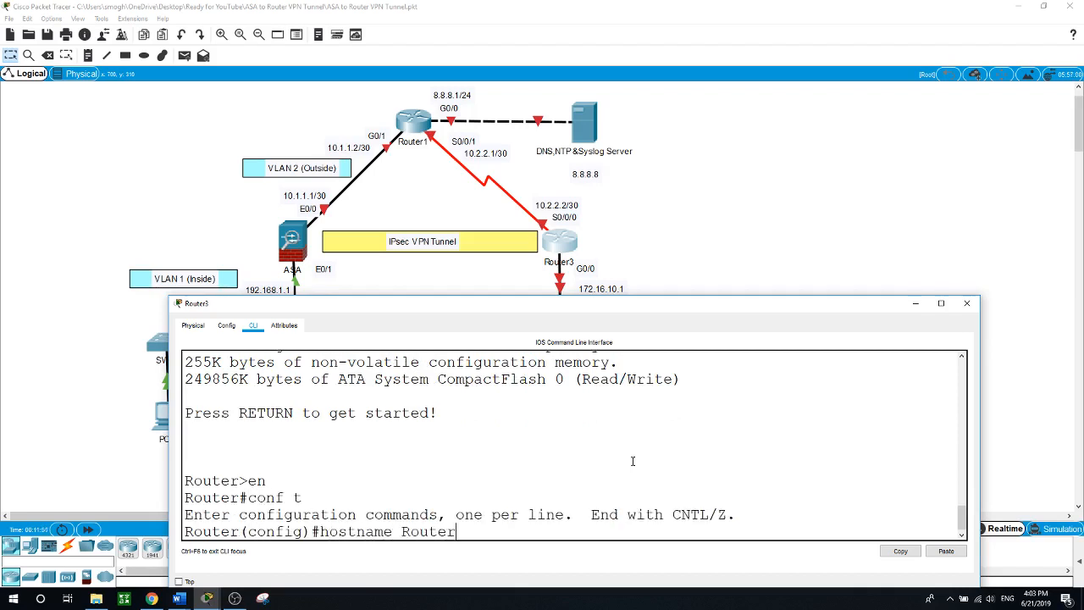
{"action": "type", "text": "3"}
{"action": "key", "text": "Return"}
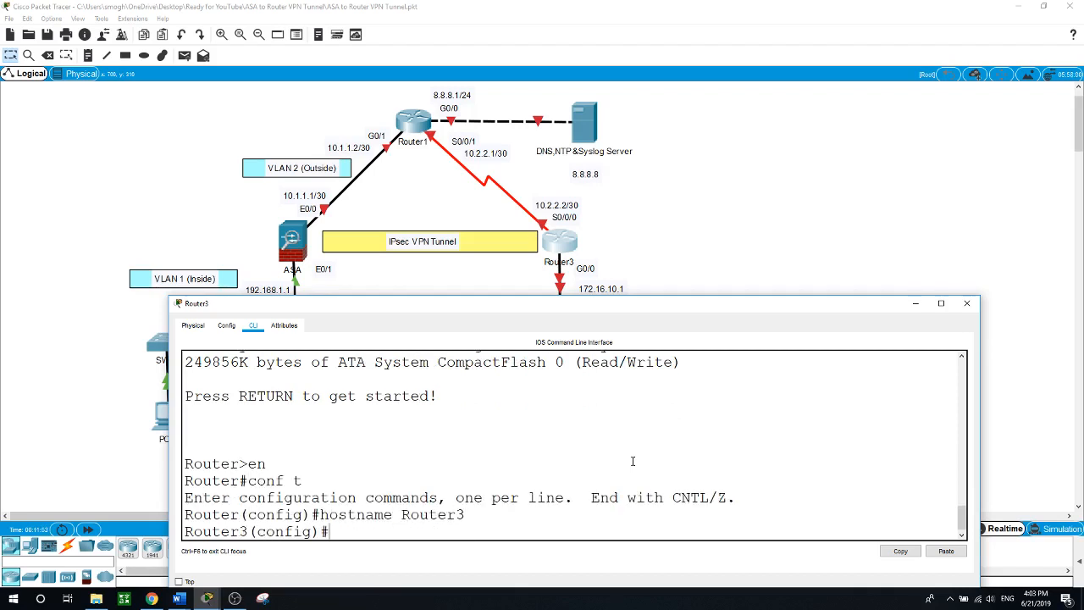
Give GigabitEthernet0/0 the address 172.16.10.1 255.255.255.0 and bring it up with no shut
{"action": "type", "text": "int g0/"}
{"action": "key", "text": "Return"}
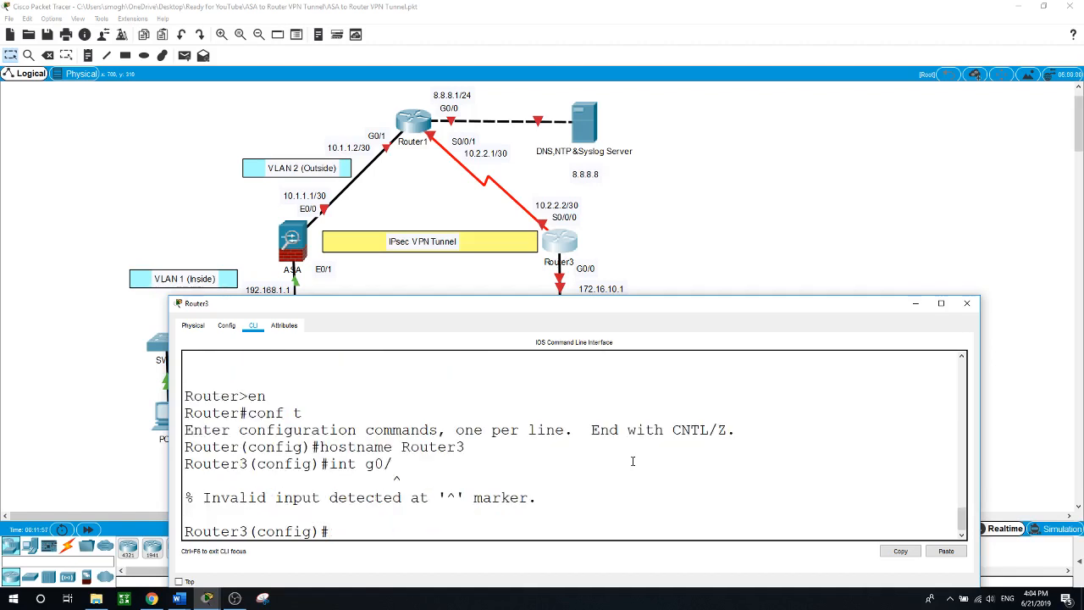
{"action": "type", "text": "int g0/0"}
{"action": "key", "text": "Return"}
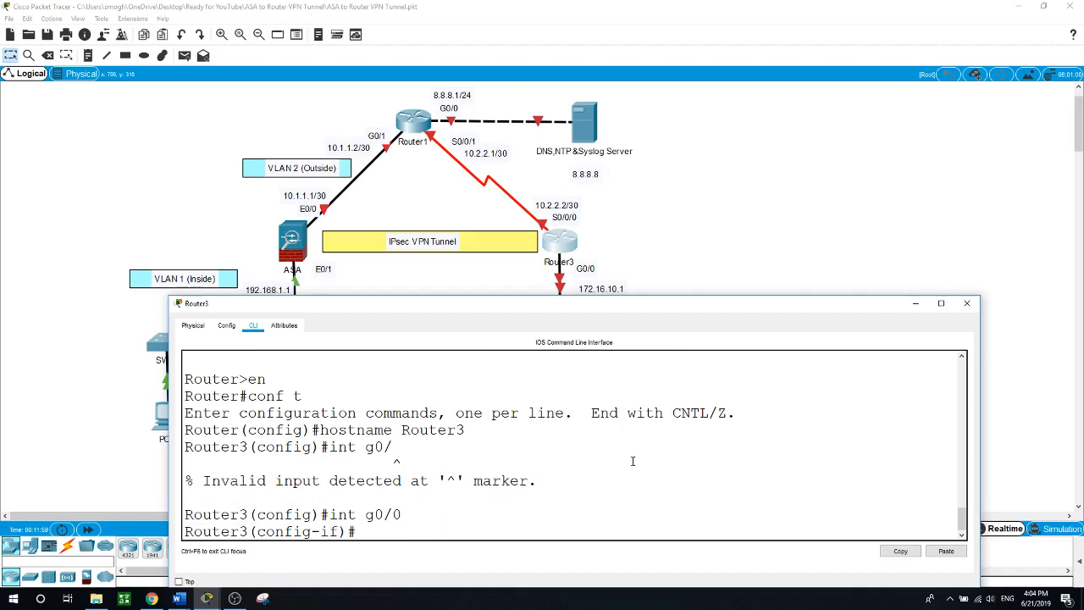
{"action": "type", "text": "ip address 172.16."}
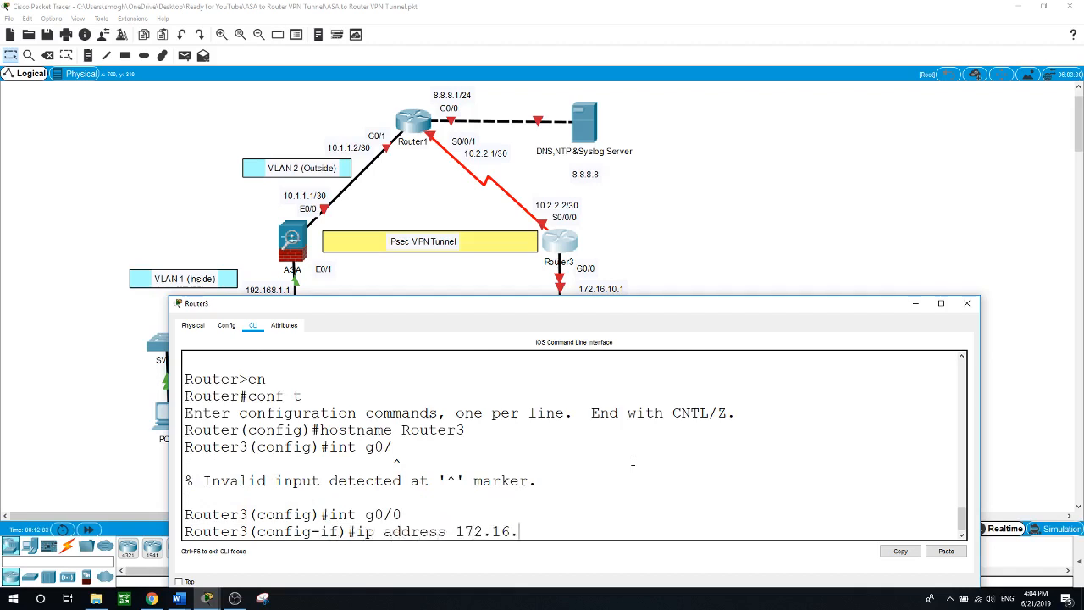
{"action": "type", "text": "10.1 255.255.2"}
{"action": "type", "text": "55.0"}
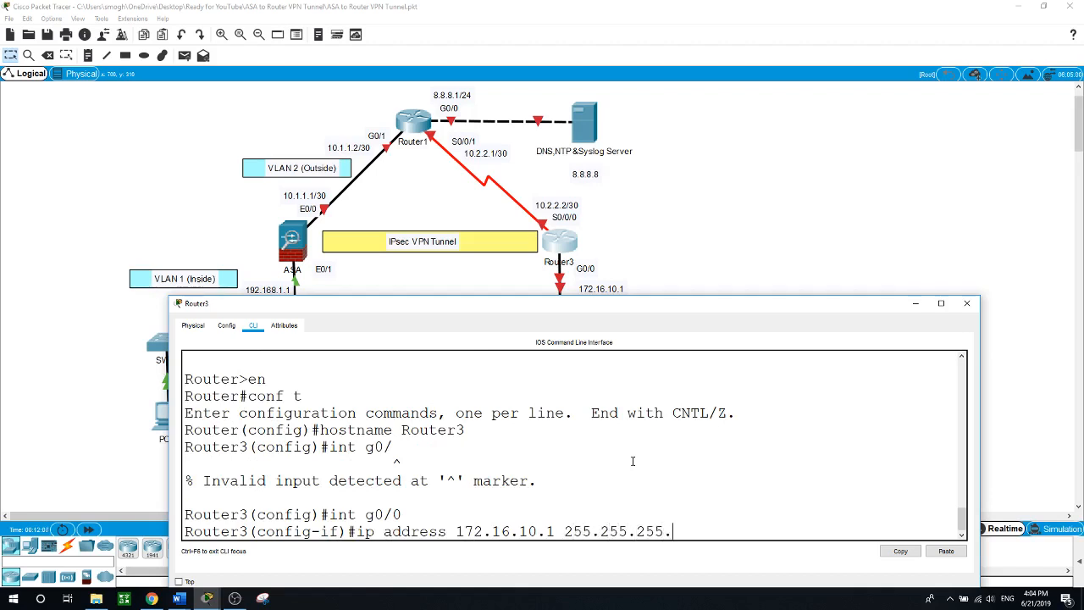
{"action": "key", "text": "Return"}
{"action": "type", "text": "no shut"}
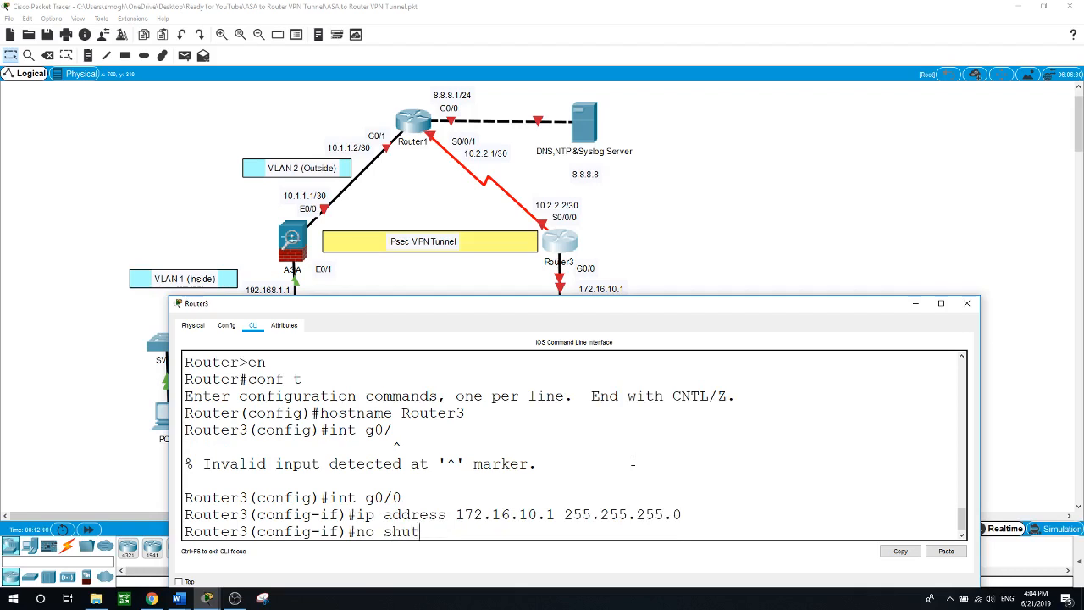
{"action": "key", "text": "Return"}
{"action": "type", "text": "int"}
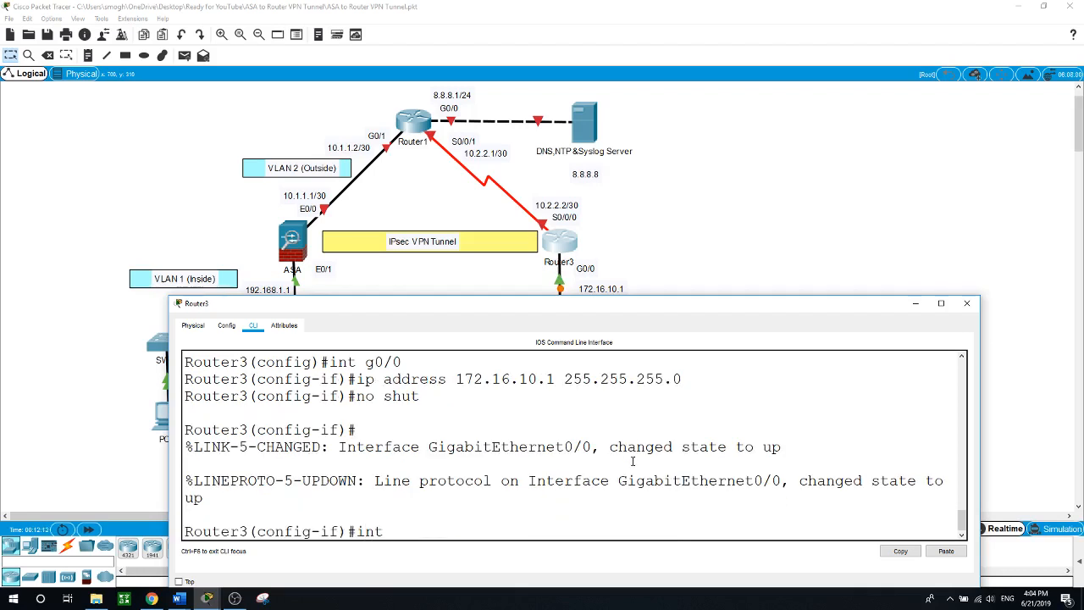
{"action": "type", "text": " s0/0/0"}
Assign Serial0/0/0 the address 10.2.2.2 255.255.255.252 and enable it
{"action": "key", "text": "Return"}
{"action": "type", "text": "i"}
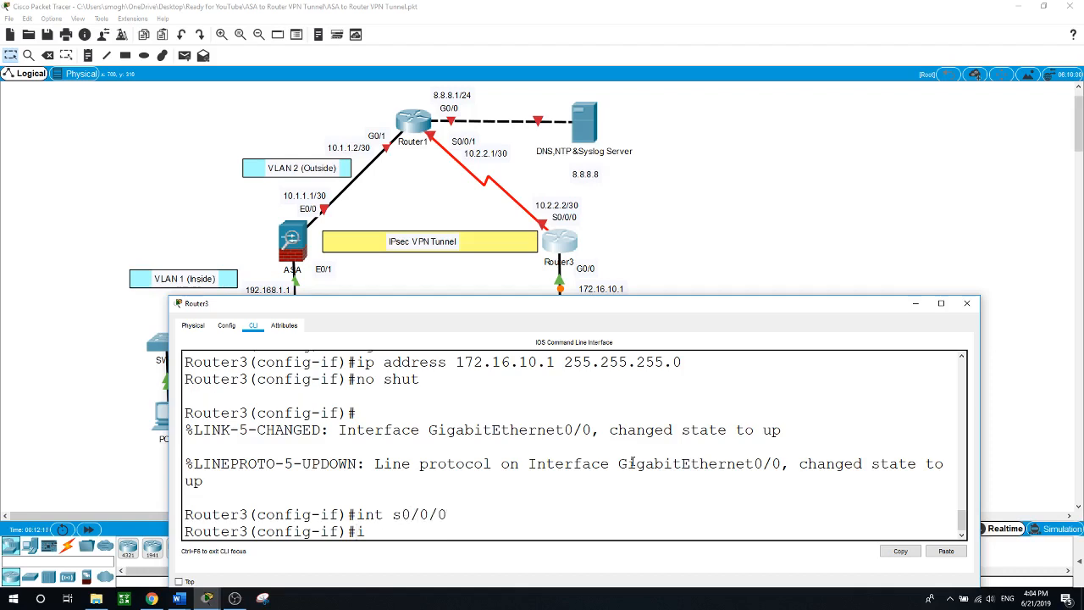
{"action": "type", "text": "p address 10.2.2.2 255.255"}
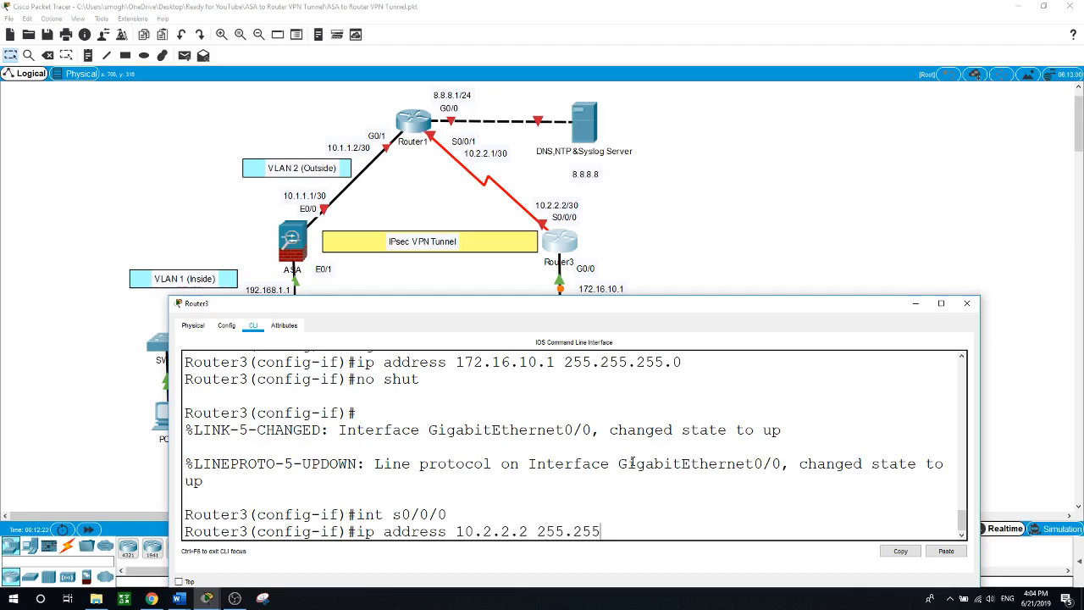
{"action": "type", "text": ".255.252"}
{"action": "key", "text": "Return"}
{"action": "type", "text": "no shut"}
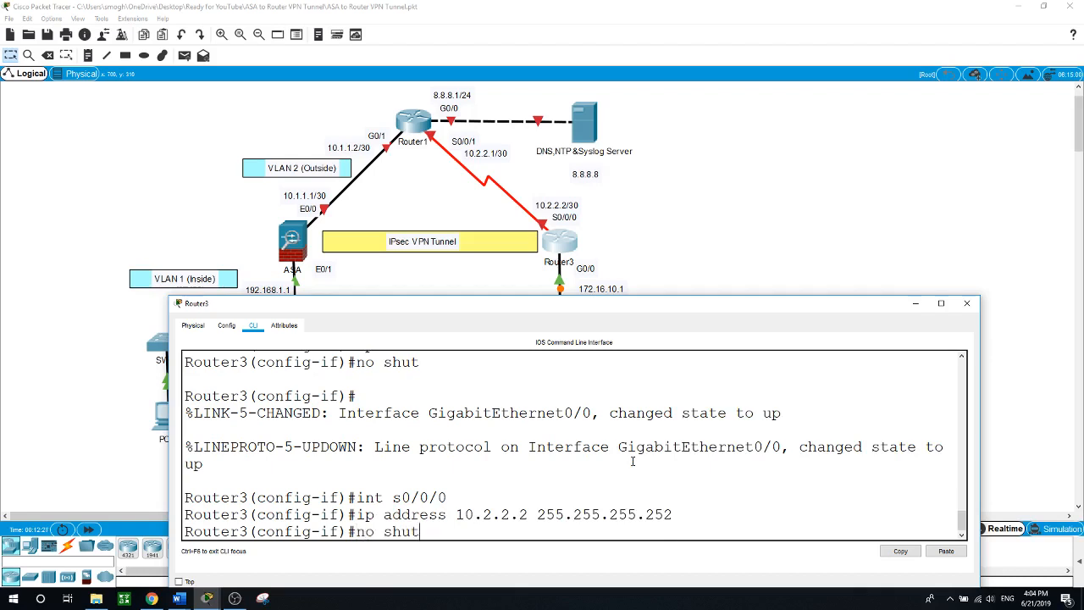
{"action": "key", "text": "Return"}
{"action": "key", "text": "Return"}
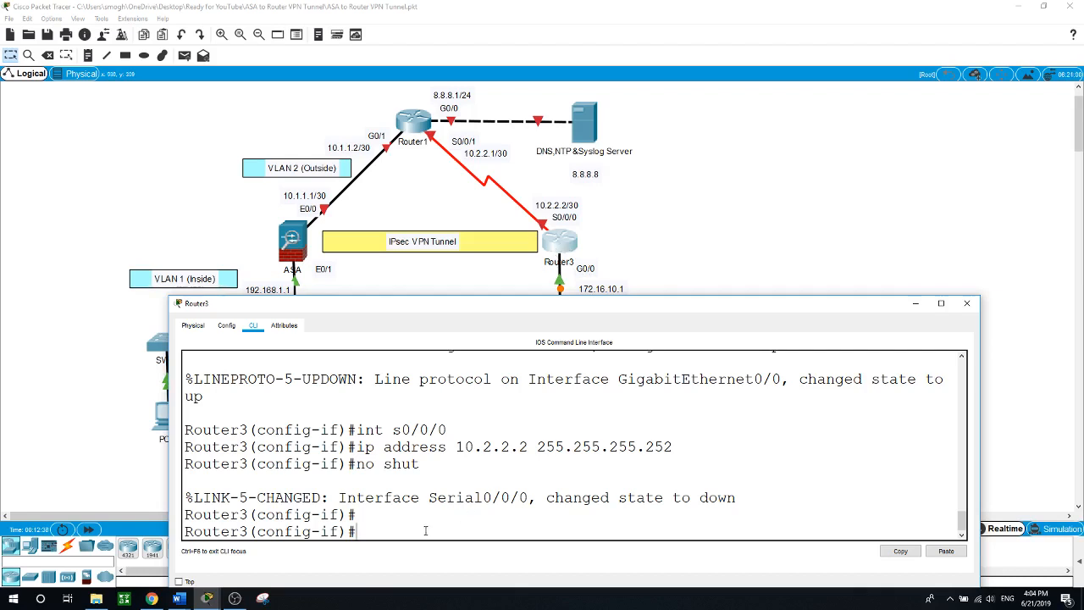
Add a default route 0.0.0.0 0.0.0.0 via 10.2.2.1 and return to the topology
{"action": "type", "text": "exit"}
{"action": "key", "text": "Return"}
{"action": "type", "text": "ip route "}
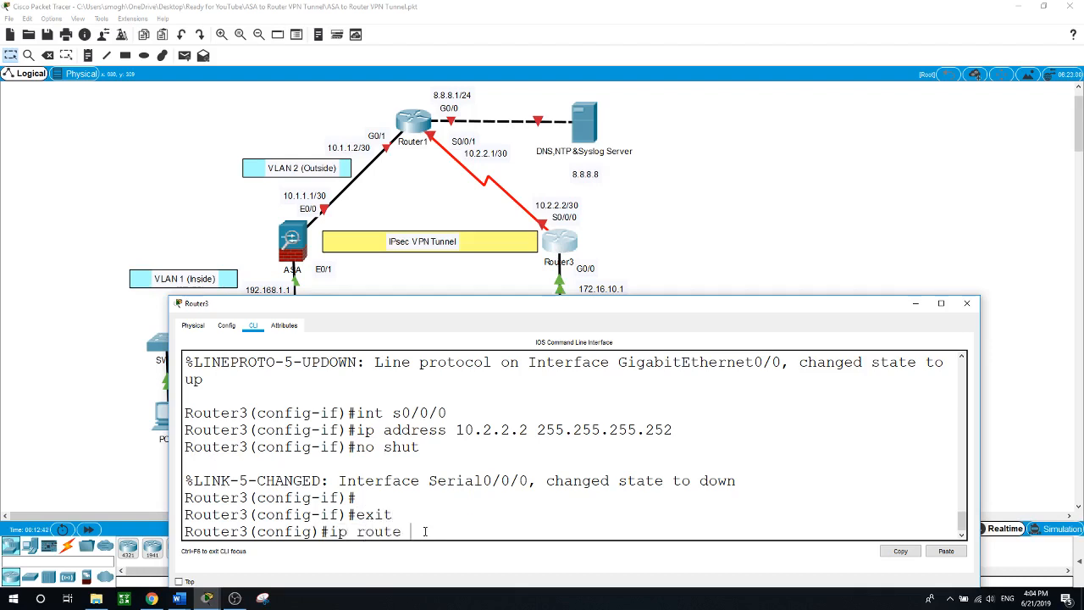
{"action": "type", "text": "0.0.0.0 0.0.0"}
{"action": "type", "text": "10.2.2.1"}
{"action": "key", "text": "Return"}
{"action": "left_click", "coordinate": [731, 181]}
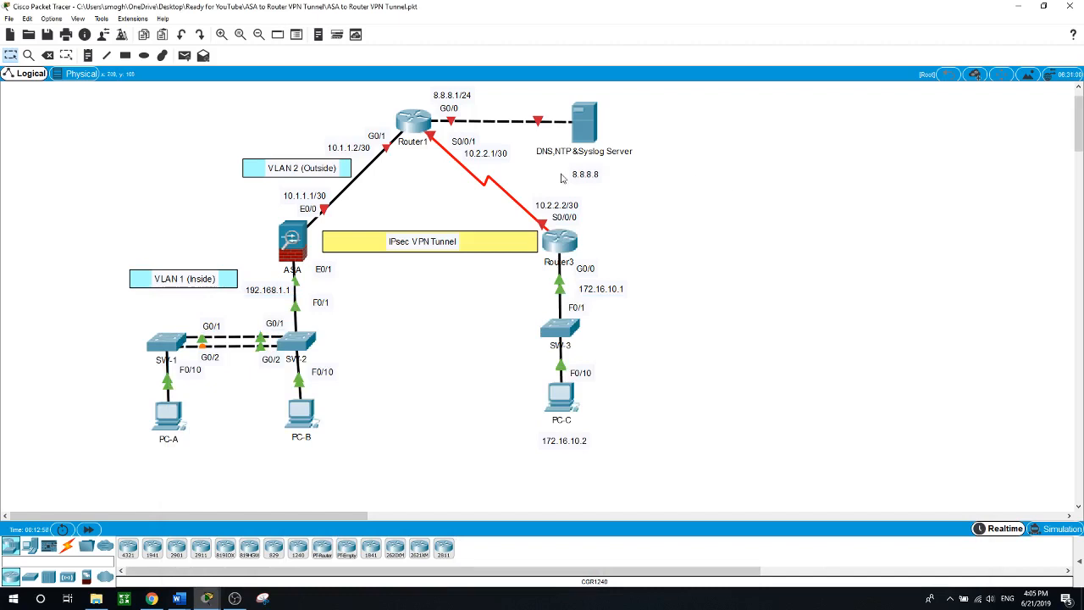
In Router1's CLI, enter global configuration mode and set the hostname to Router1
{"action": "left_click", "coordinate": [412, 125]}
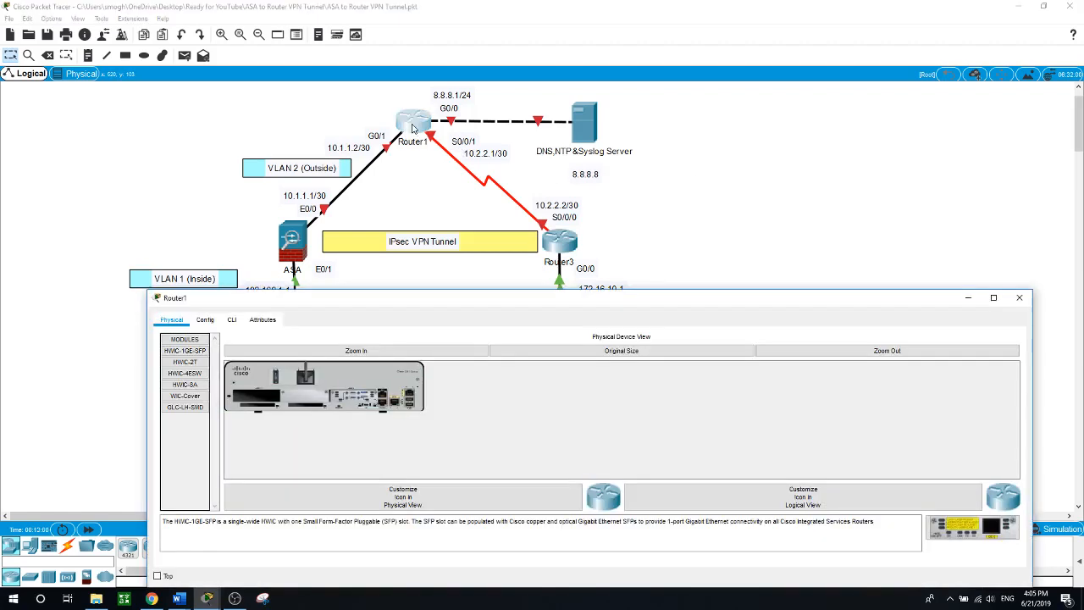
{"action": "left_click", "coordinate": [232, 320]}
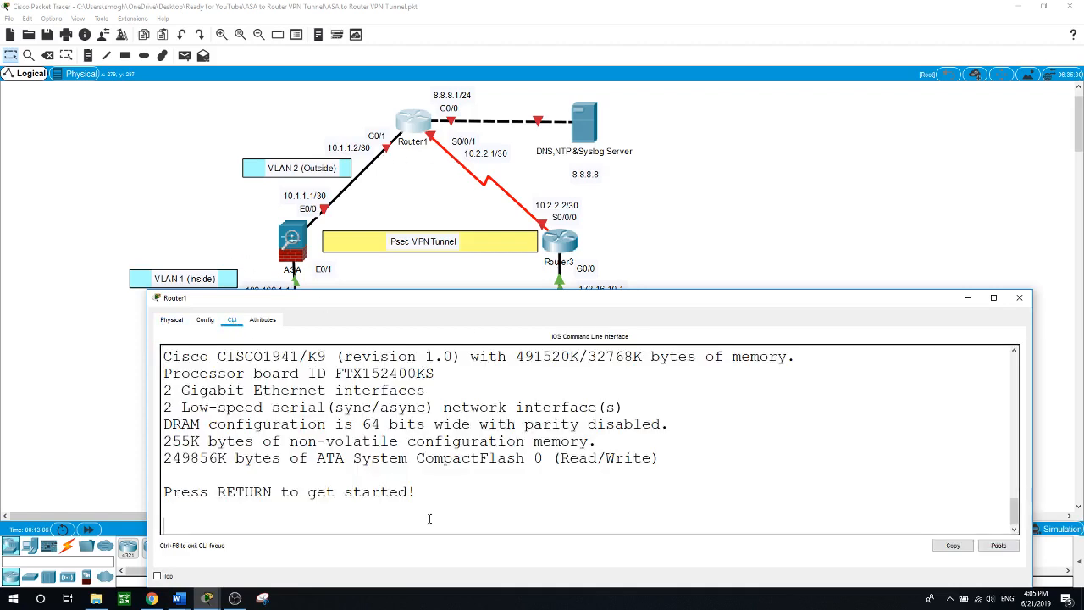
{"action": "key", "text": "Return"}
{"action": "type", "text": "en"}
{"action": "key", "text": "Return"}
{"action": "type", "text": "conf t"}
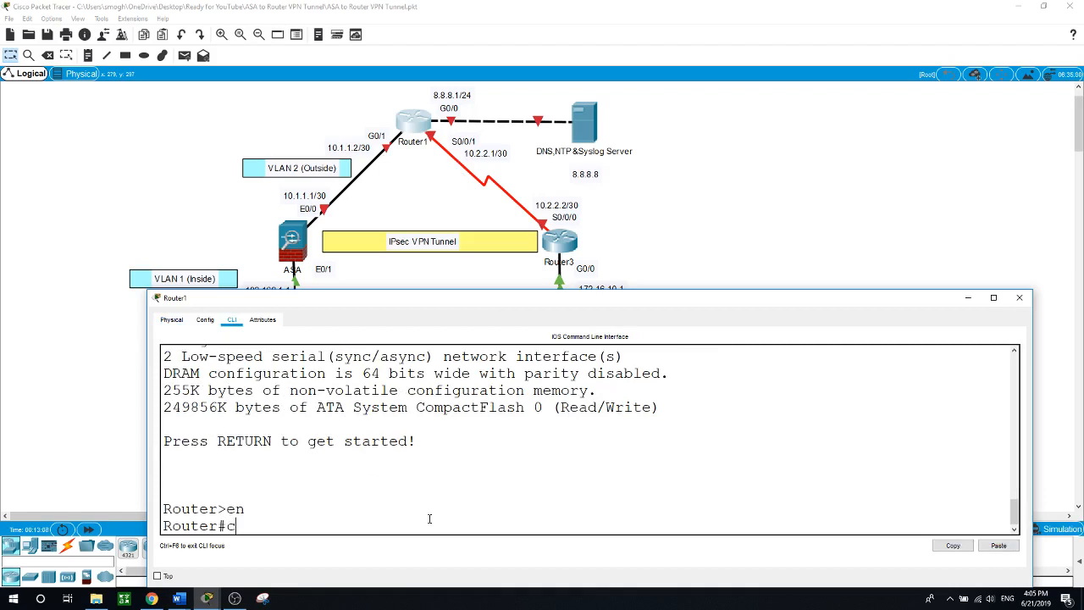
{"action": "key", "text": "Return"}
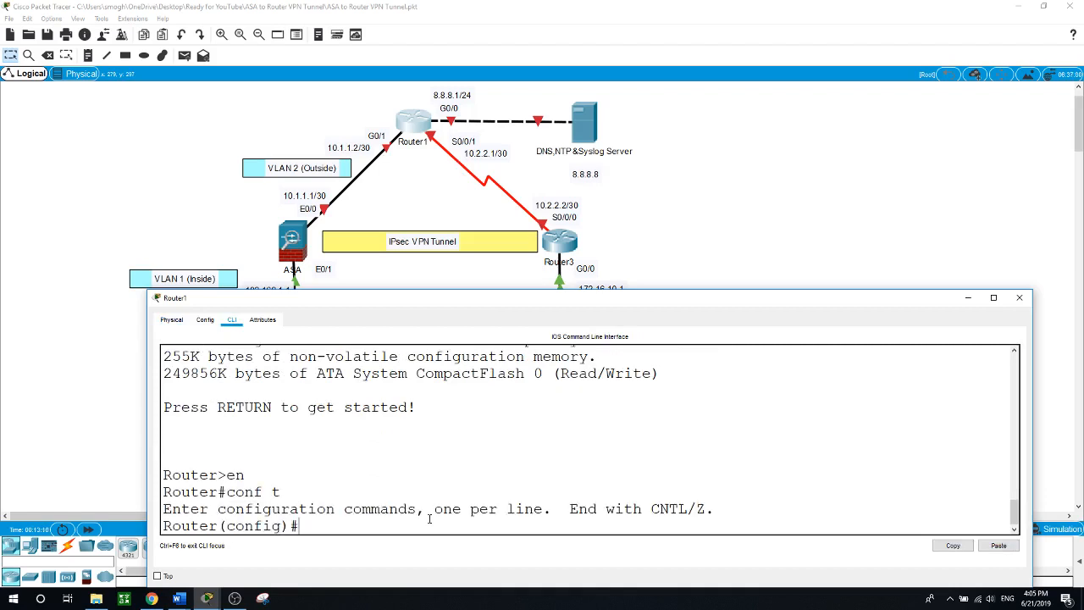
{"action": "type", "text": "hostname Router"}
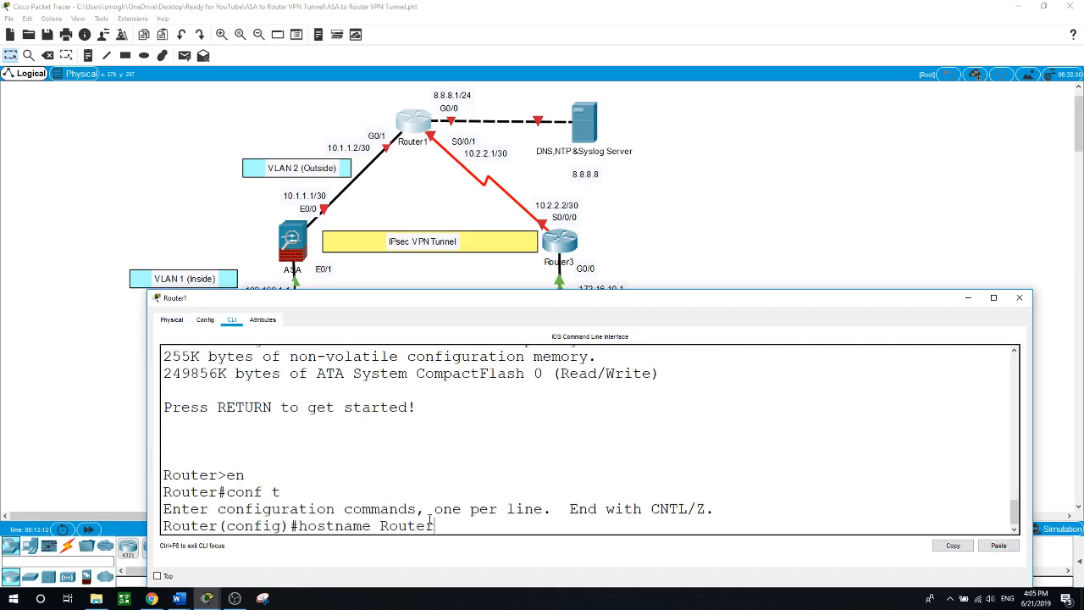
{"action": "type", "text": "1"}
{"action": "key", "text": "Return"}
Give GigabitEthernet0/0 the address 8.8.8.1 255.255.255.0 and bring it up
{"action": "type", "text": "int g"}
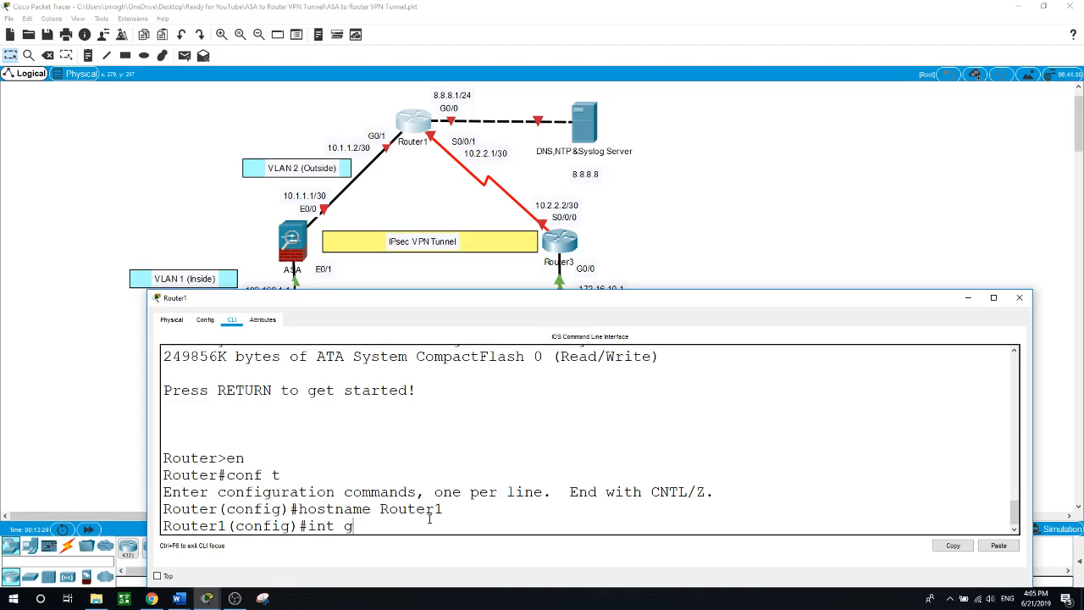
{"action": "type", "text": "g0"}
{"action": "key", "text": "BackSpace"}
{"action": "key", "text": "BackSpace"}
{"action": "type", "text": "0/0"}
{"action": "key", "text": "Return"}
{"action": "type", "text": "ip add"}
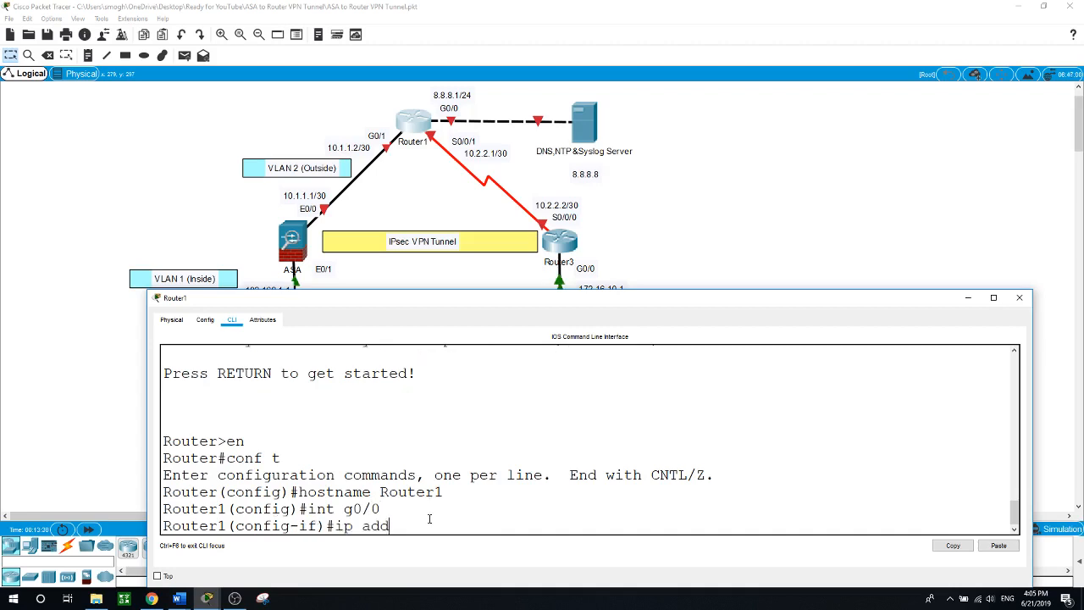
{"action": "type", "text": "ress 8.8.8.1 255.255.255.0"}
{"action": "key", "text": "Return"}
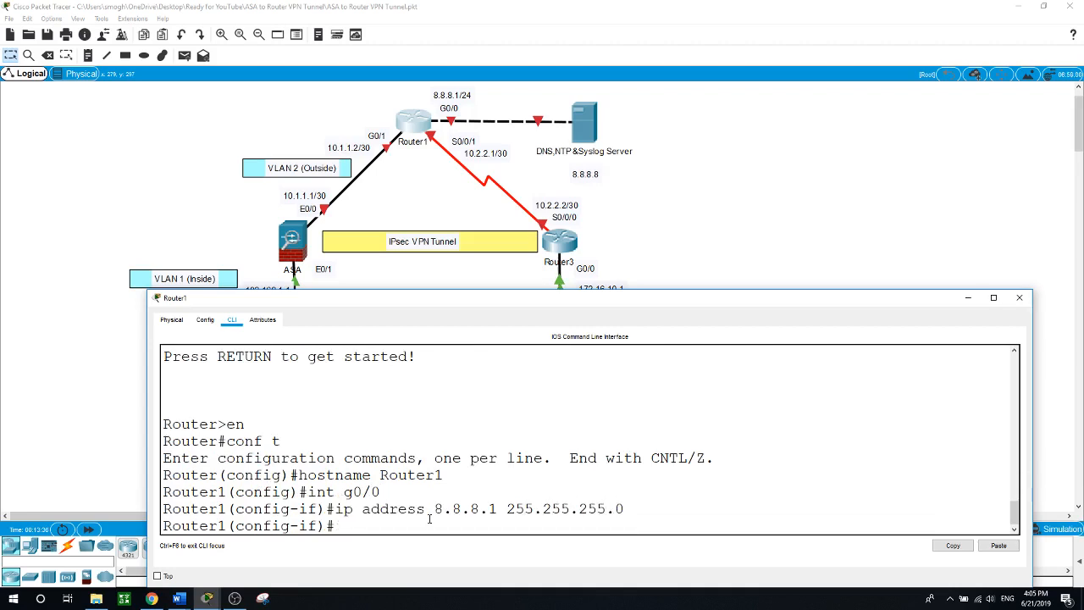
{"action": "type", "text": "no shut"}
{"action": "key", "text": "Return"}
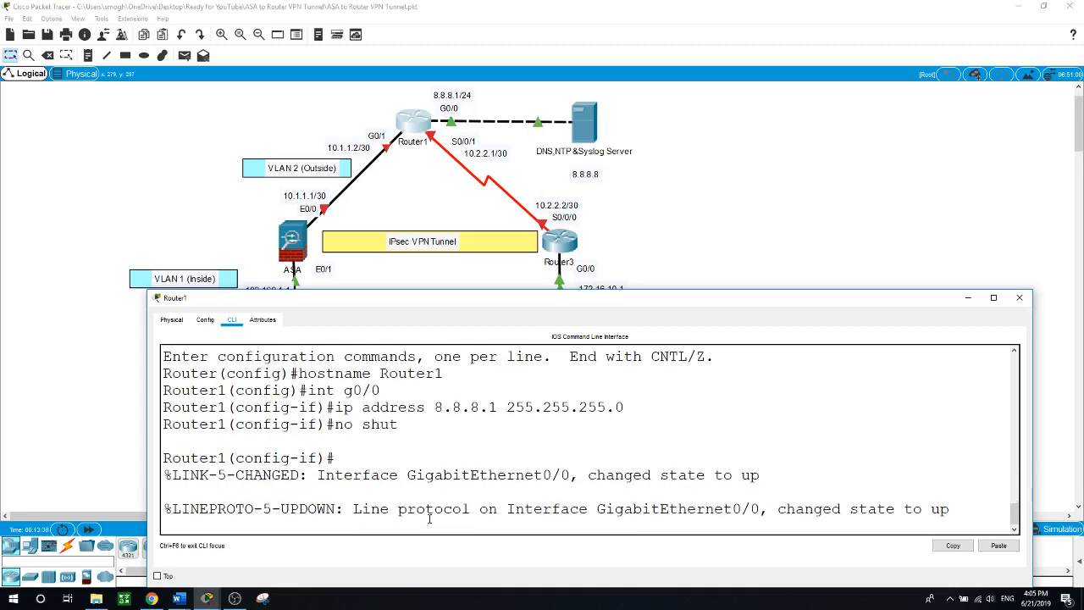
{"action": "type", "text": "int"}
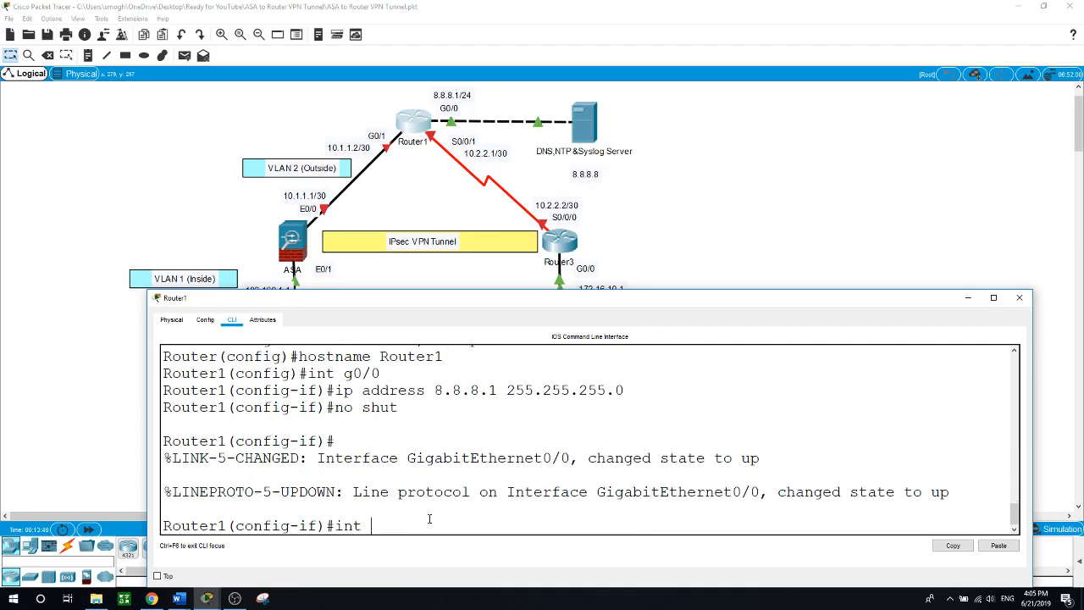
{"action": "type", "text": " s0/0/0"}
Assign Serial0/0/1 the address 10.2.2.1 255.255.255.252 and bring it up
{"action": "key", "text": "BackSpace"}
{"action": "type", "text": "1"}
{"action": "key", "text": "Return"}
{"action": "type", "text": "i"}
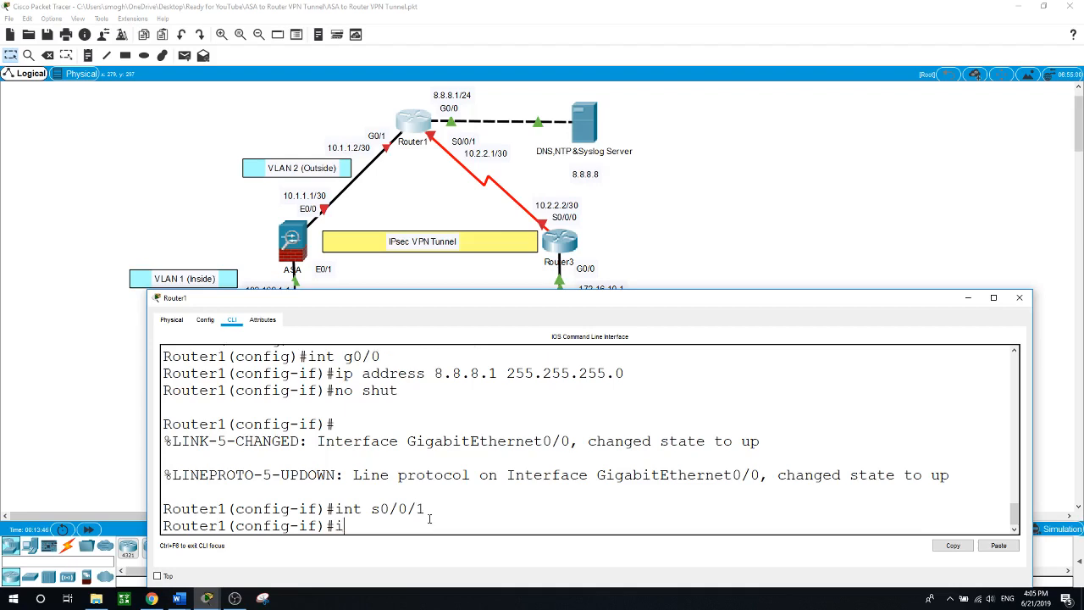
{"action": "type", "text": "p address 10.2.2.1 255.255.2"}
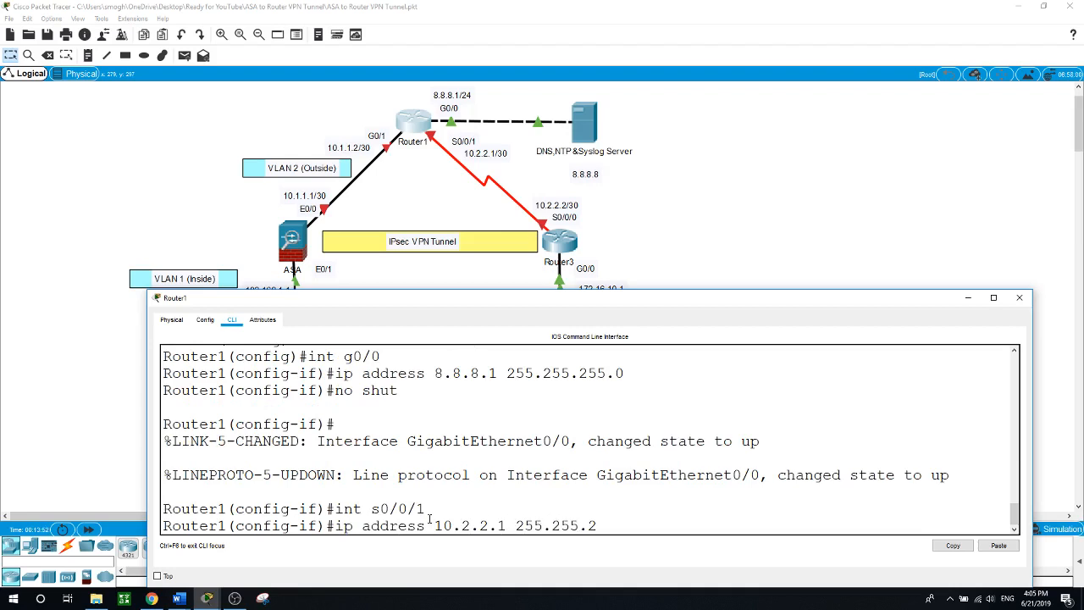
{"action": "type", "text": "55.252"}
{"action": "key", "text": "Return"}
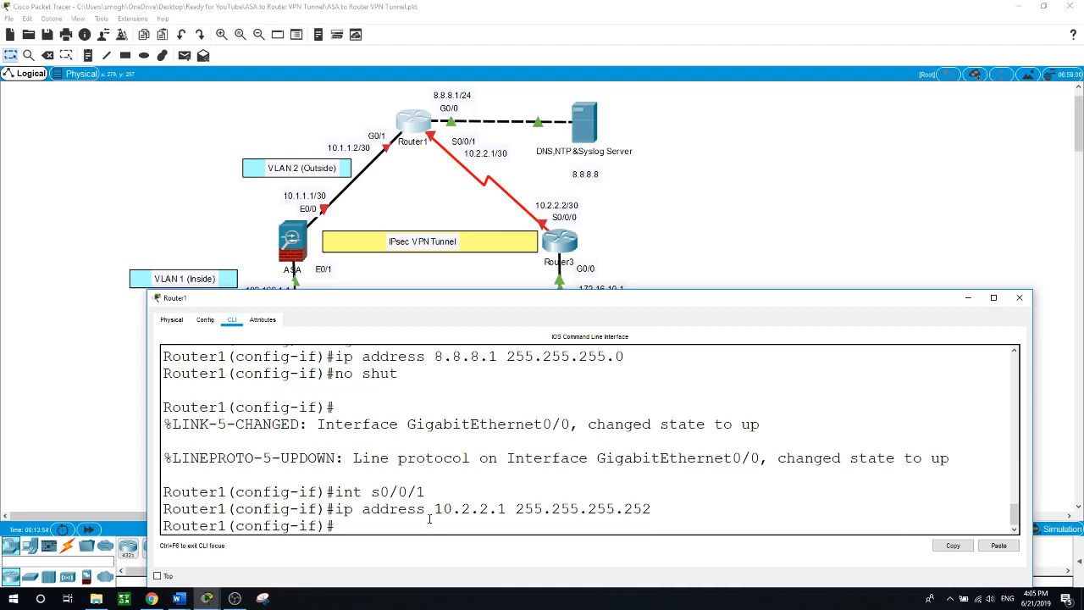
{"action": "type", "text": "no shut"}
{"action": "key", "text": "Return"}
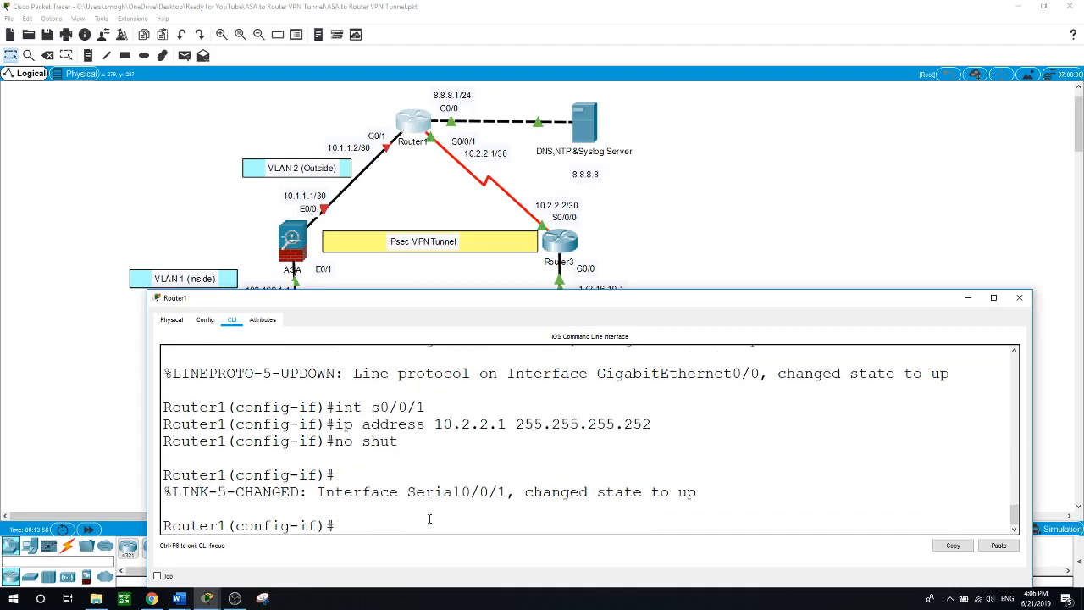
Assign GigabitEthernet0/1 the address 10.1.1.2 255.255.255.252, bring it up, and return to the topology
{"action": "type", "text": "int g0/1"}
{"action": "key", "text": "Return"}
{"action": "type", "text": "ip"}
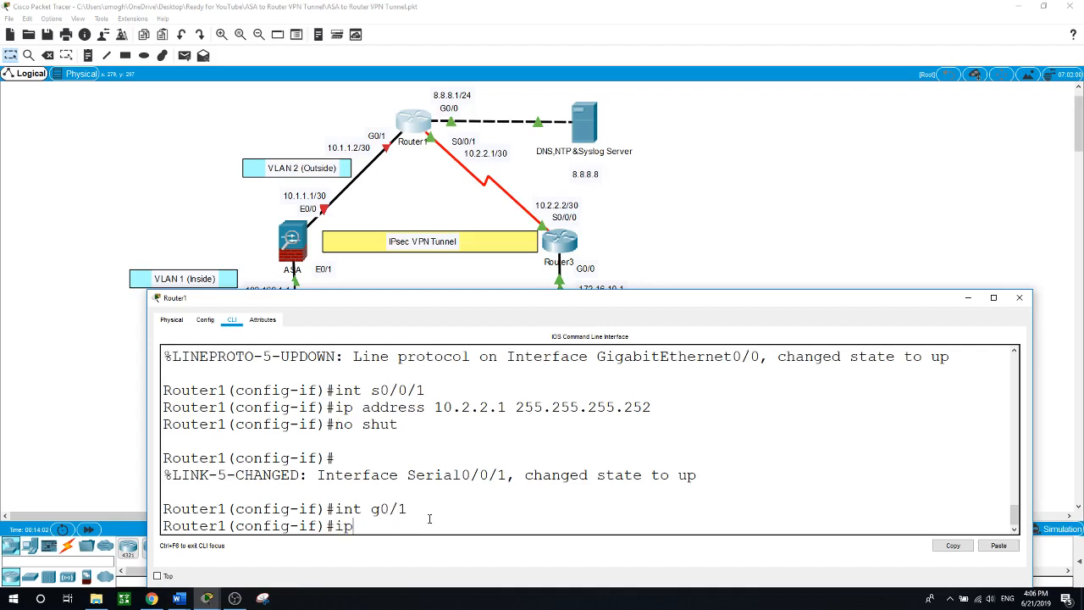
{"action": "type", "text": " address"}
{"action": "type", "text": " 10.1"}
{"action": "type", "text": ".1"}
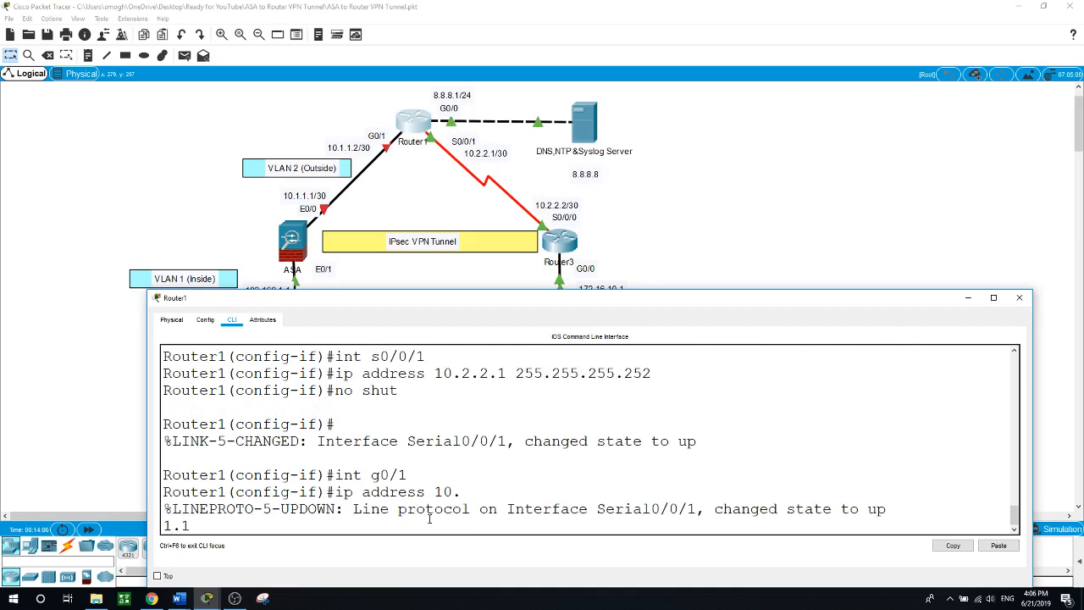
{"action": "type", "text": ".2 255.255.255.252"}
{"action": "key", "text": "Return"}
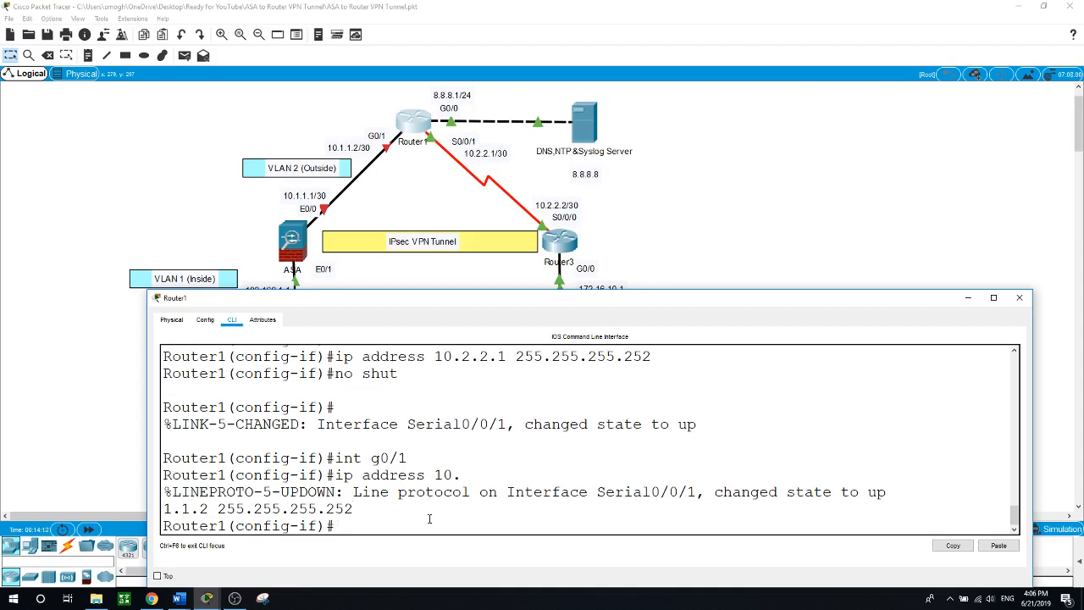
{"action": "type", "text": "no shut"}
{"action": "key", "text": "Return"}
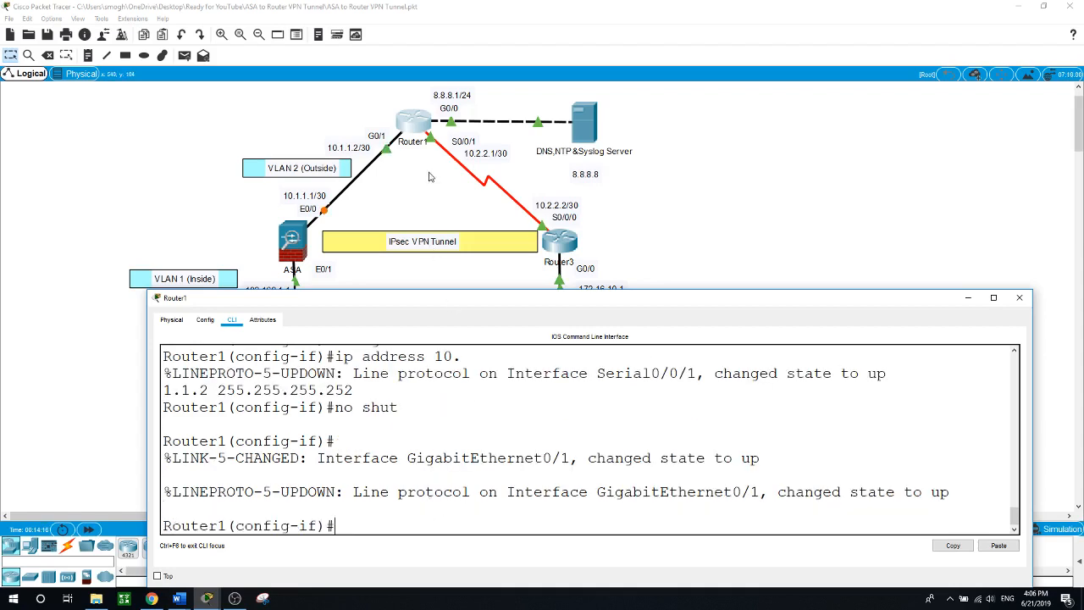
{"action": "left_click", "coordinate": [708, 197]}
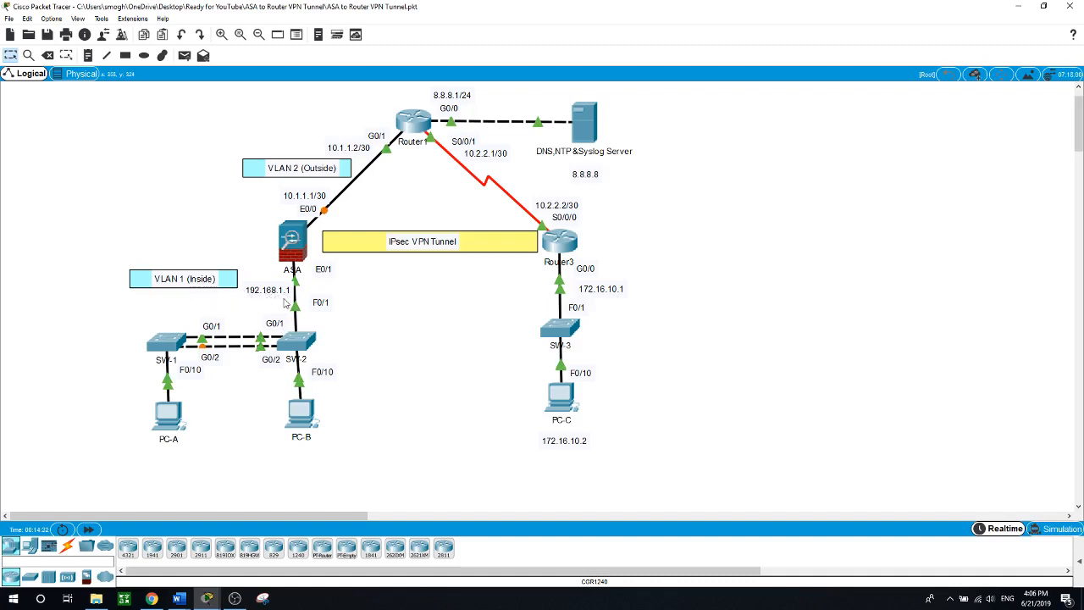
On Router1, add ip route 172.16.10.0 255.255.255.0 10.2.2.2 and ip route 192.168.1.0 255.255.255.0 10.1.1.1
{"action": "left_click", "coordinate": [415, 125]}
{"action": "type", "text": "exit"}
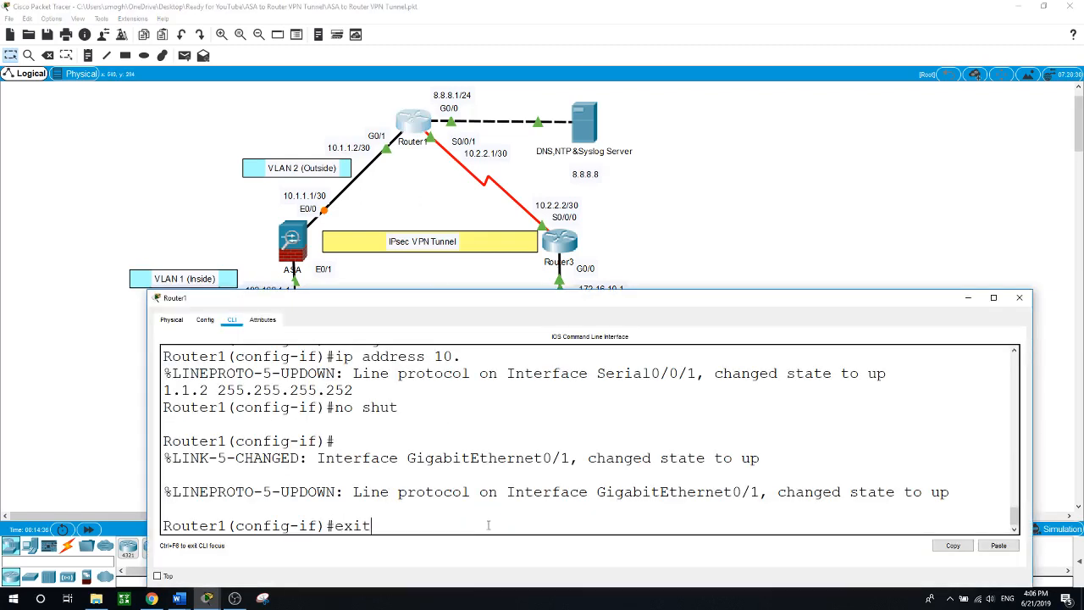
{"action": "key", "text": "Return"}
{"action": "type", "text": "ip route 1"}
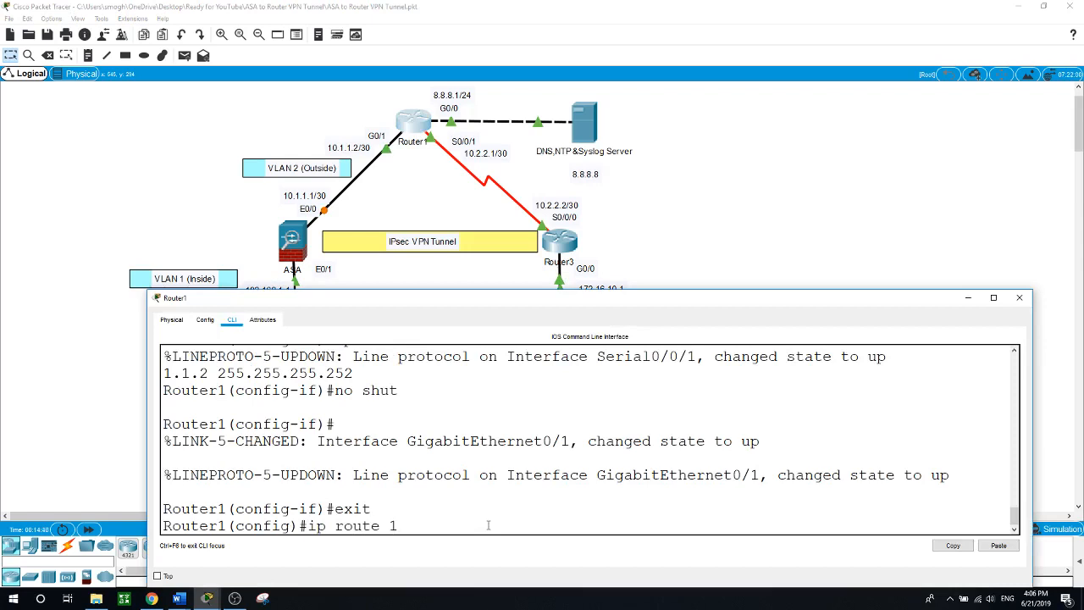
{"action": "type", "text": "72.16.10.0 255.255.255"}
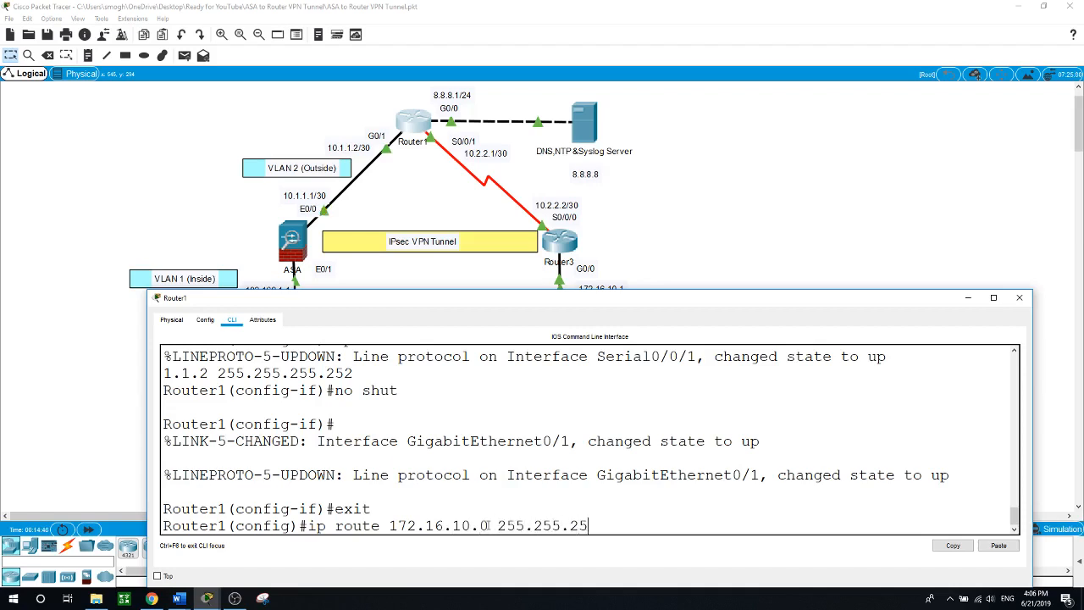
{"action": "type", "text": ".0"}
{"action": "type", "text": "10.2.2.2"}
{"action": "key", "text": "Return"}
{"action": "type", "text": "ip route"}
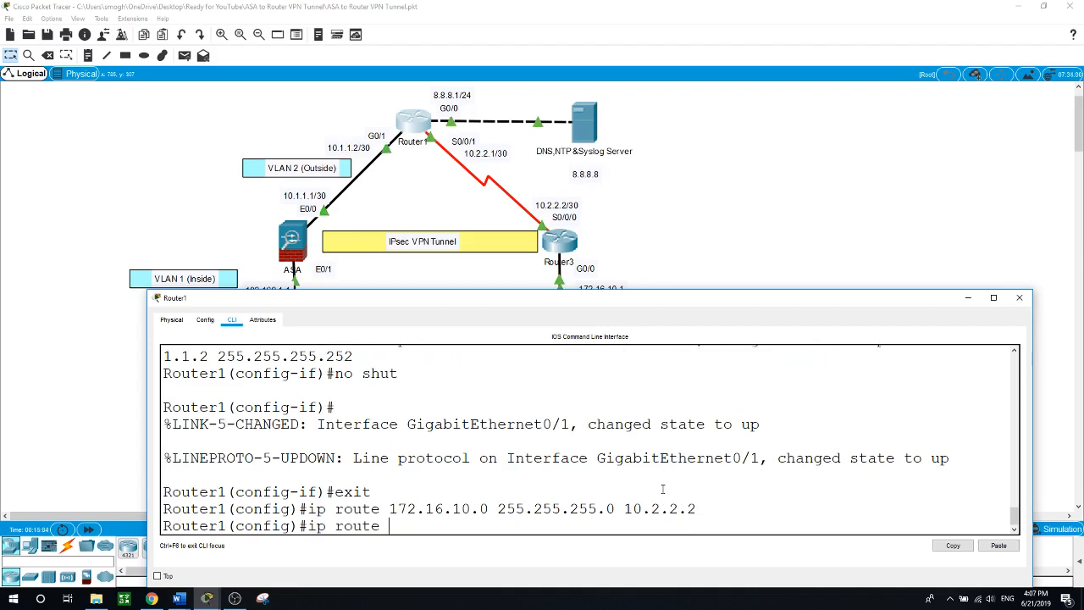
{"action": "type", "text": " 192.168.1.0 255.255."}
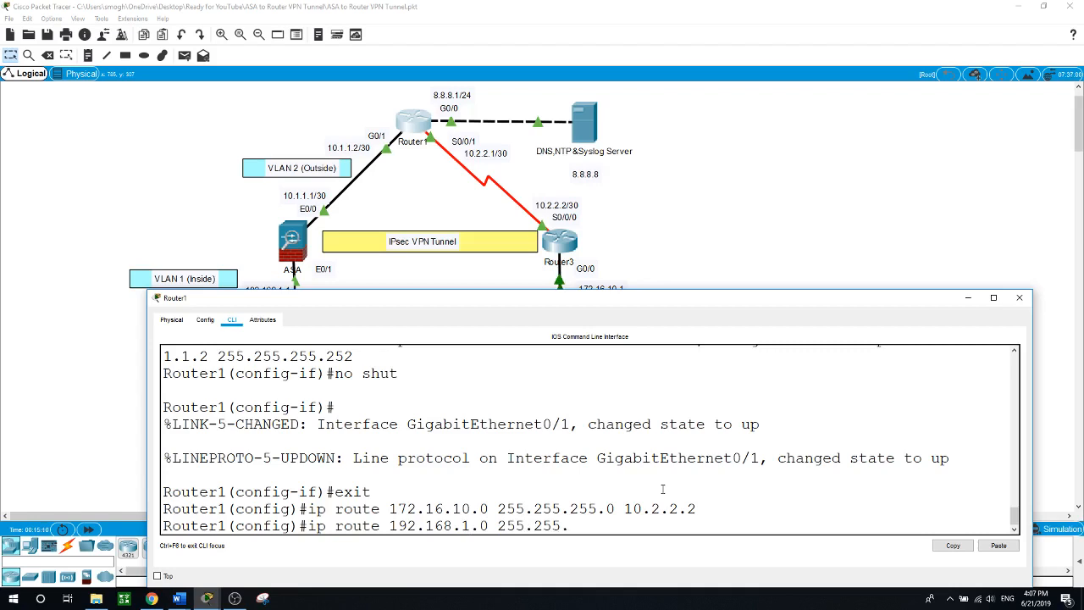
{"action": "type", "text": "255.0"}
{"action": "type", "text": "10.1.1.1"}
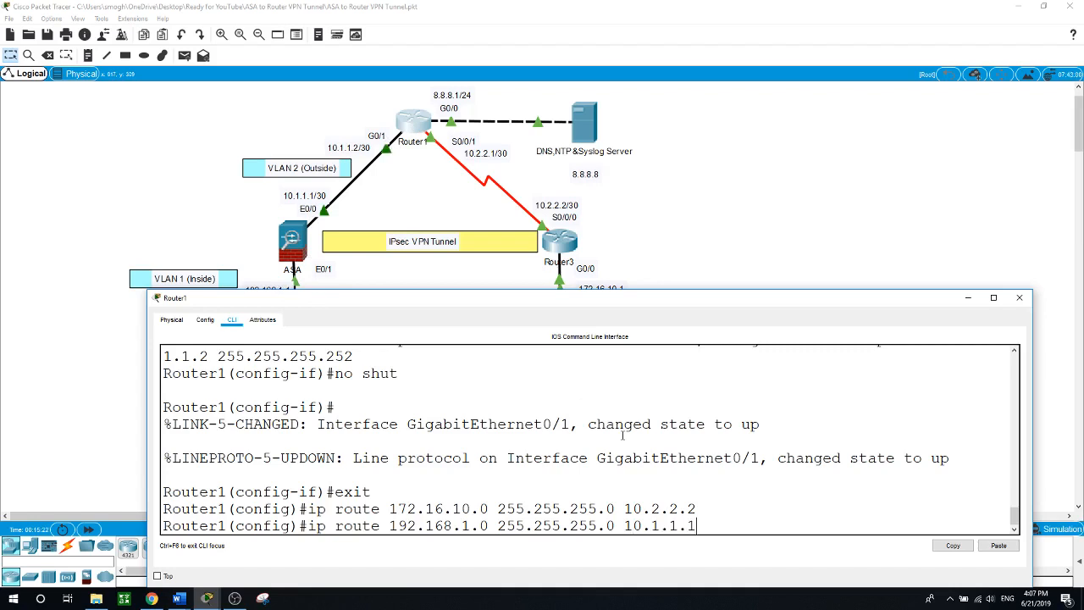
{"action": "key", "text": "Return"}
{"action": "left_click", "coordinate": [824, 219]}
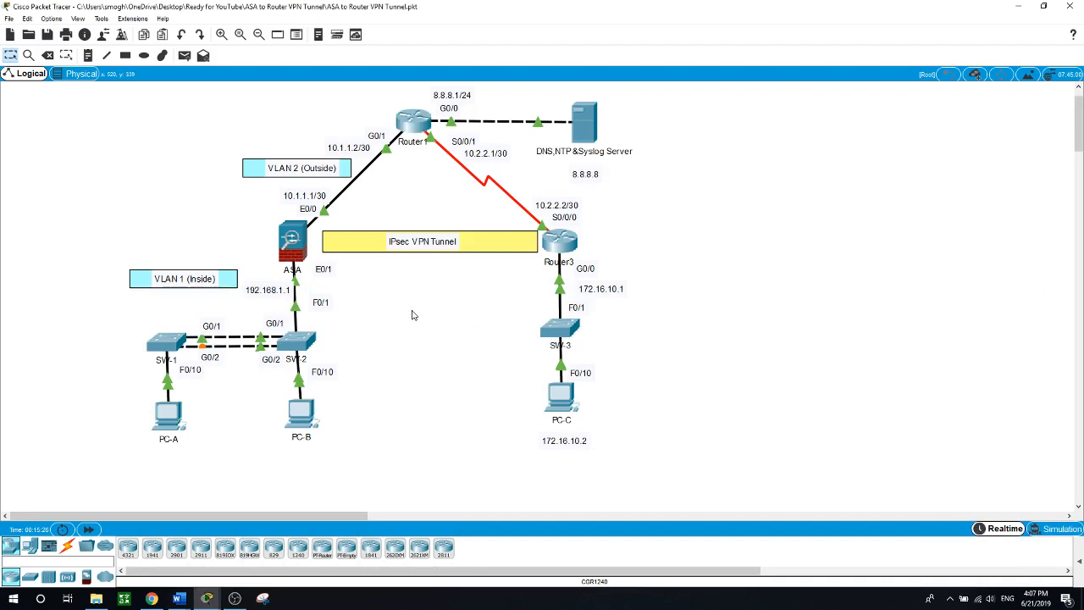
In the ASA's CLI, enter global configuration mode and set the hostname to ASA
{"action": "left_click", "coordinate": [289, 240]}
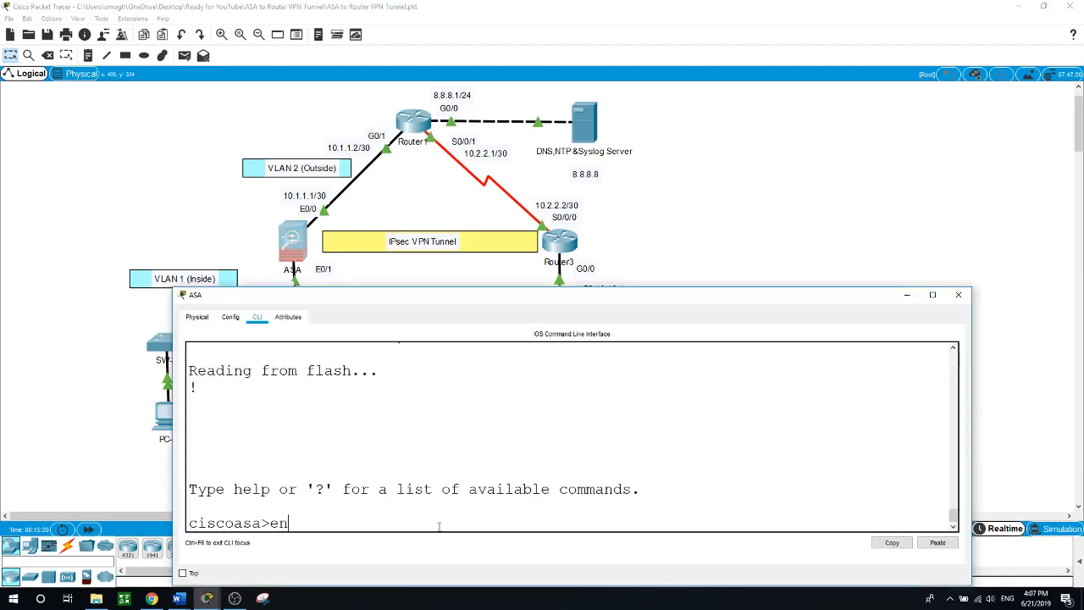
{"action": "type", "text": "en"}
{"action": "key", "text": "Return"}
{"action": "key", "text": "Return"}
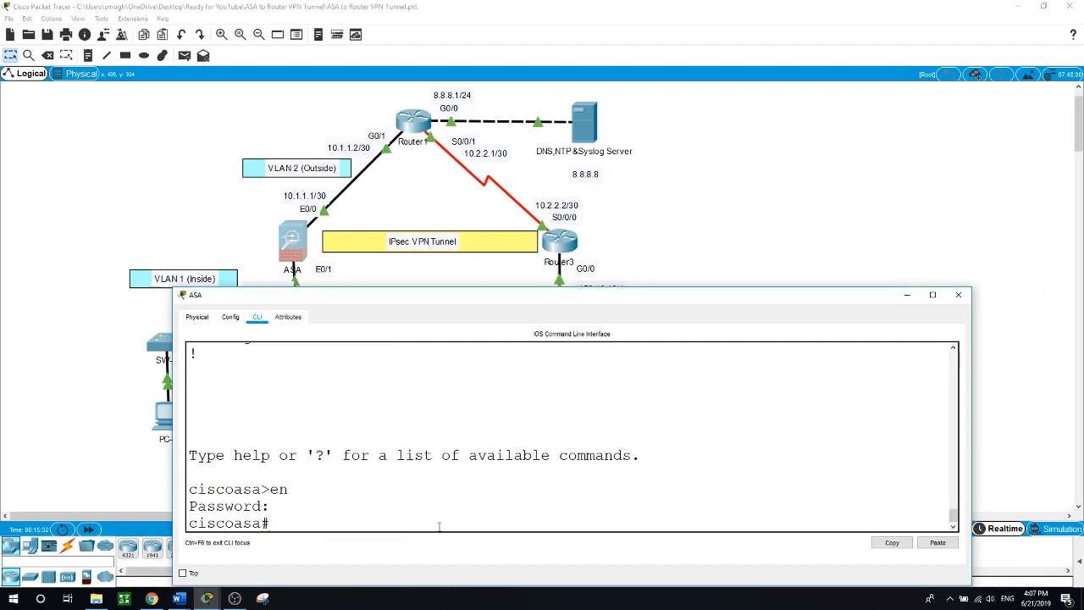
{"action": "type", "text": "conf t"}
{"action": "key", "text": "Return"}
{"action": "type", "text": "ho"}
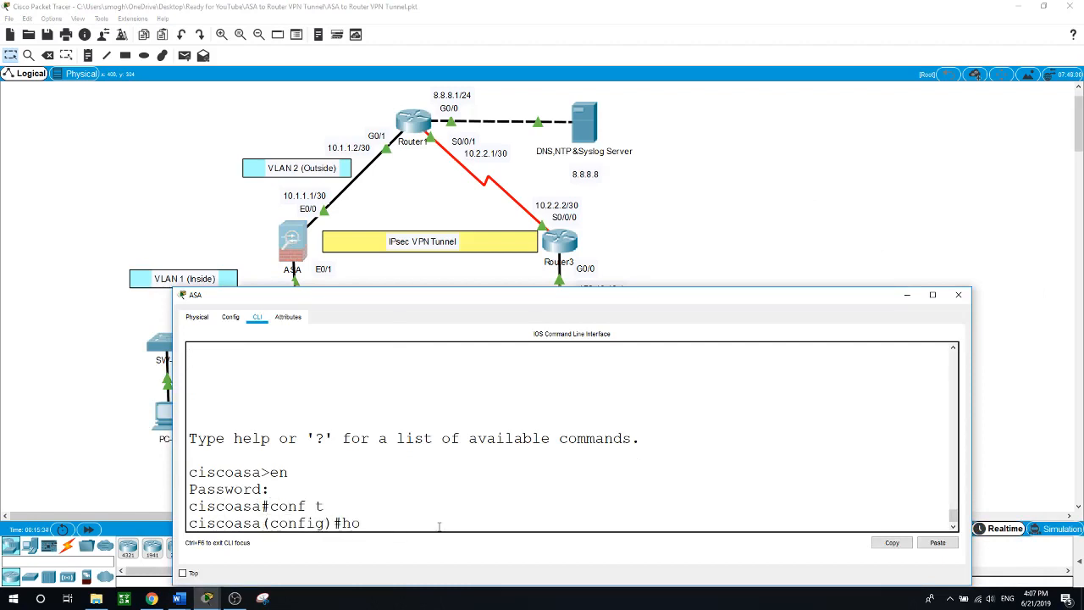
{"action": "type", "text": "stname ASA"}
{"action": "key", "text": "Return"}
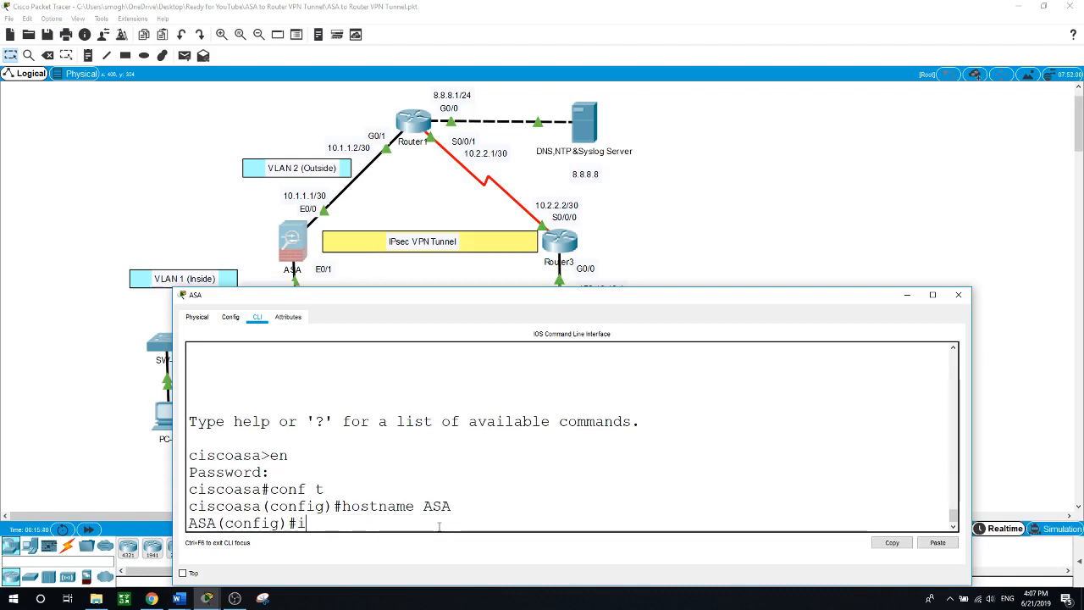
Name interface VLAN 1 'inside' with security-level 0
{"action": "type", "text": "int vlan 1"}
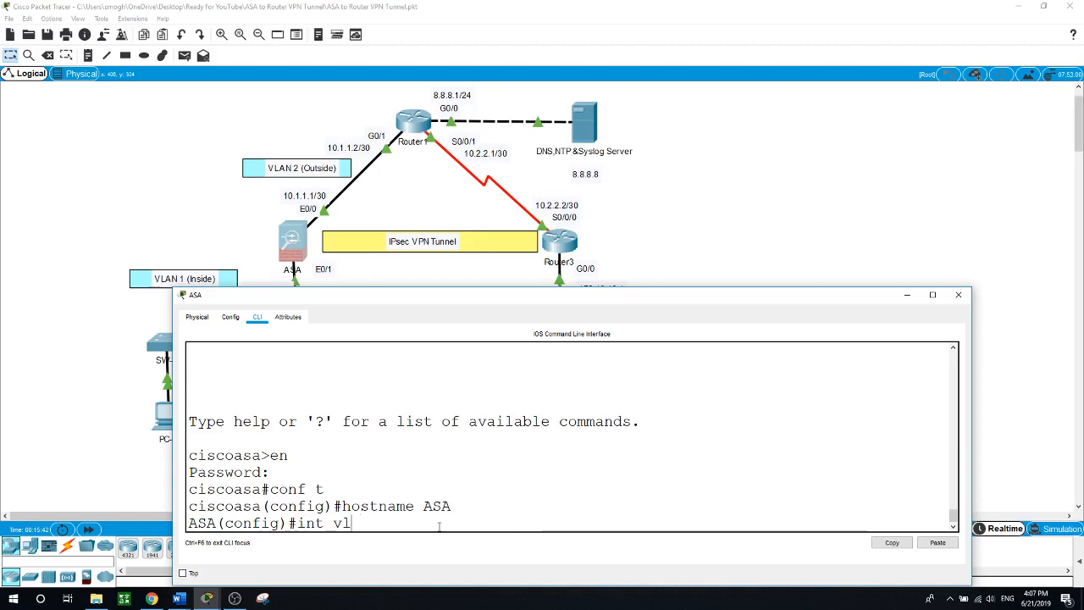
{"action": "key", "text": "Return"}
{"action": "type", "text": "na"}
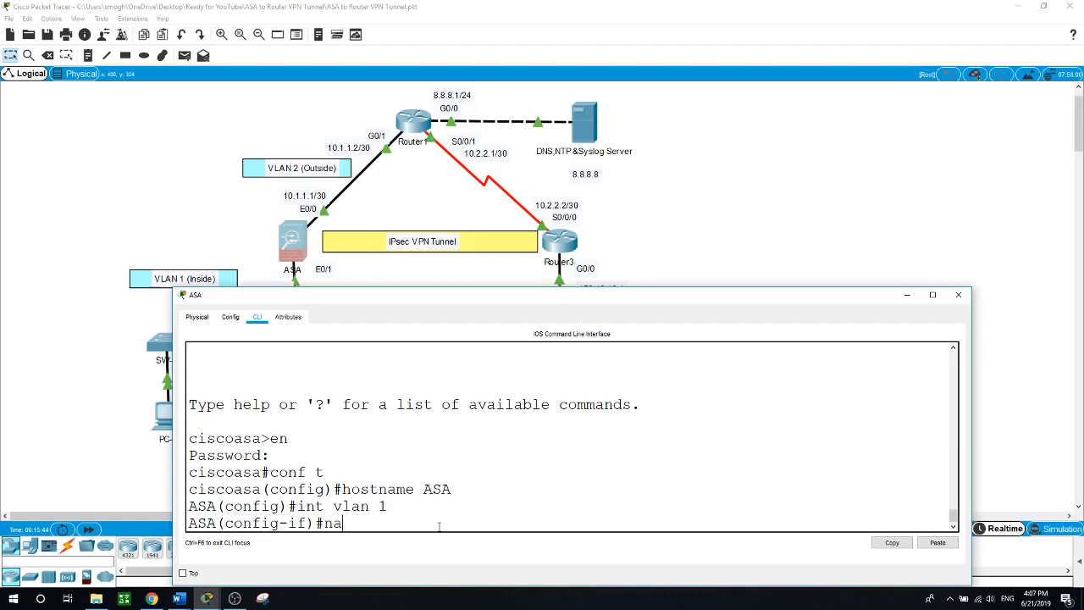
{"action": "type", "text": "meif inside"}
{"action": "key", "text": "Return"}
{"action": "type", "text": "se"}
{"action": "key", "text": "Tab"}
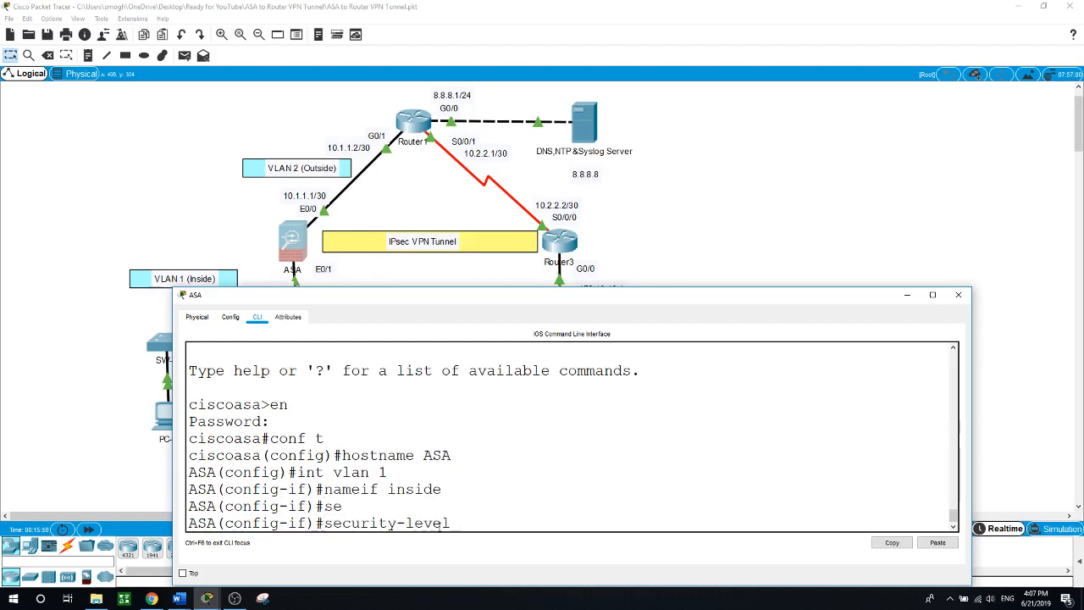
{"action": "type", "text": "0"}
{"action": "key", "text": "Return"}
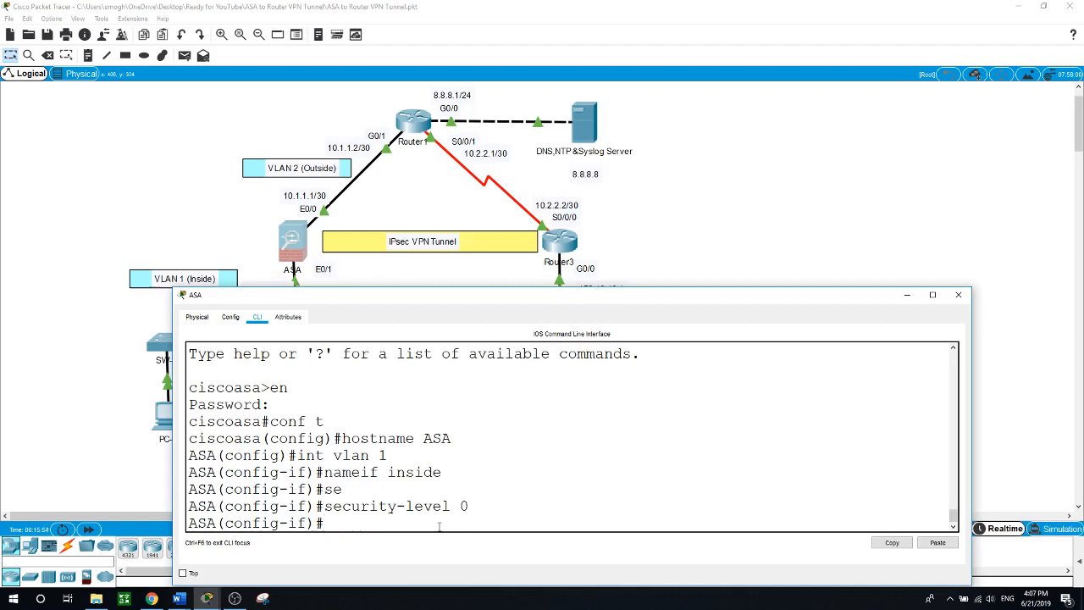
Give VLAN 1 the address 192.168.1.1 255.255.255.0, enable it, and exit the interface
{"action": "type", "text": "ip address 19"}
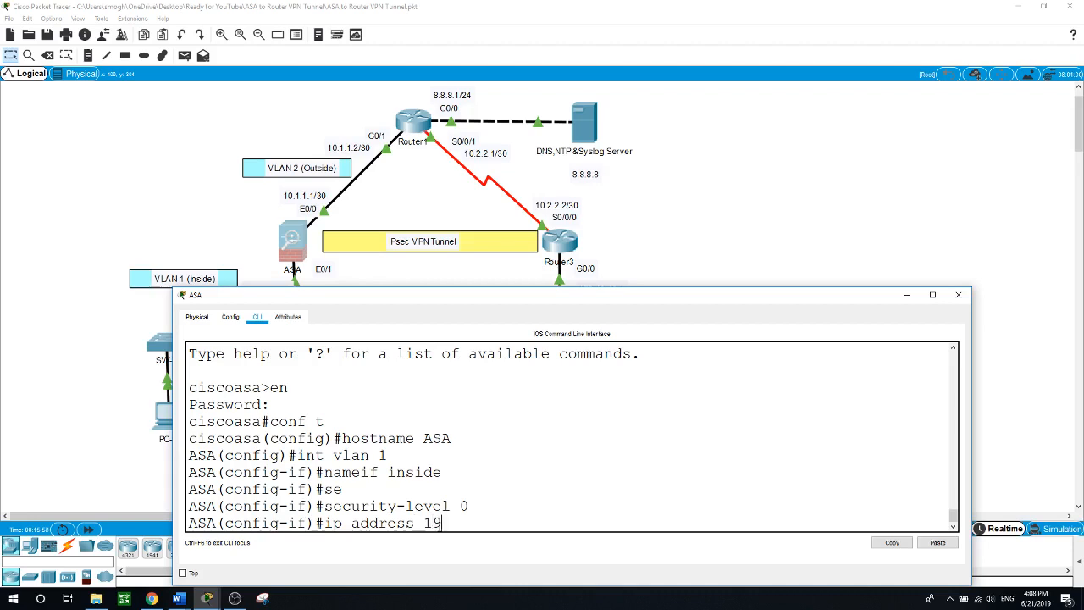
{"action": "type", "text": "2.168.1.1"}
{"action": "type", "text": " 255.255"}
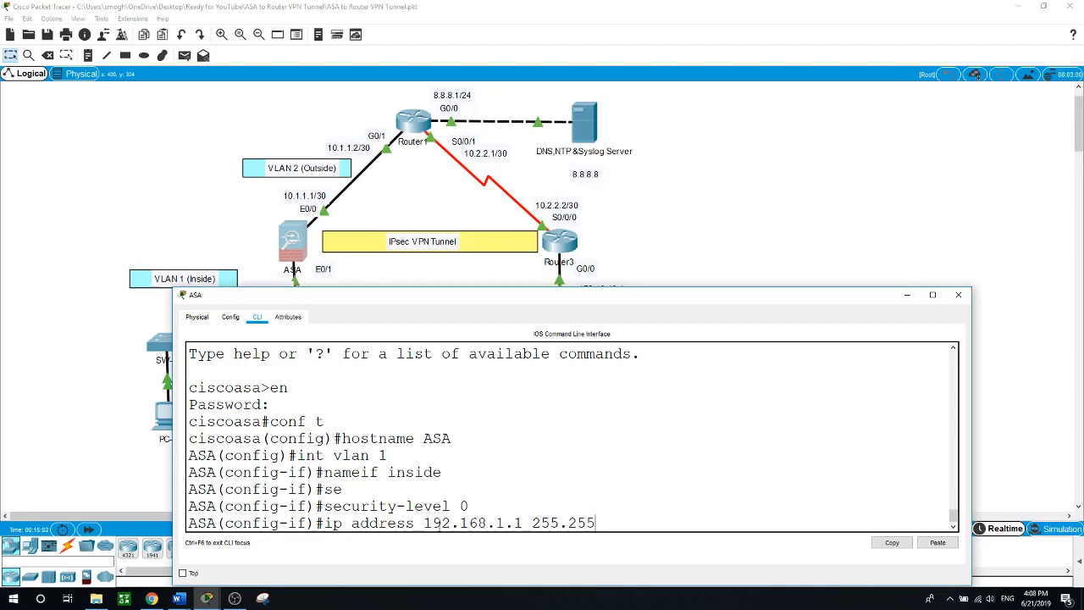
{"action": "type", "text": ".255.0"}
{"action": "key", "text": "Return"}
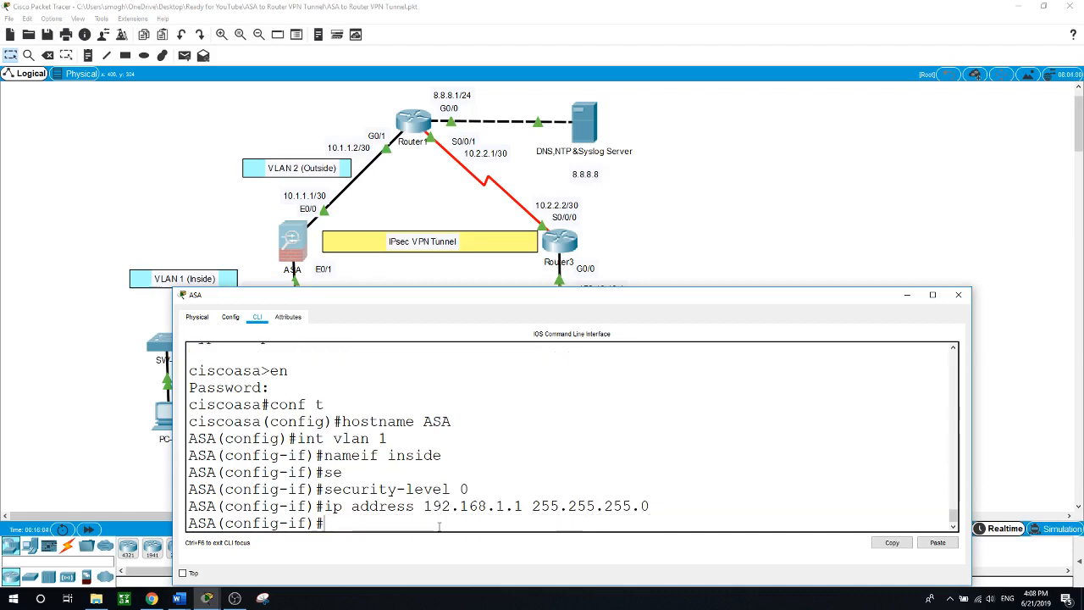
{"action": "type", "text": "no shut"}
{"action": "key", "text": "Return"}
{"action": "type", "text": "e"}
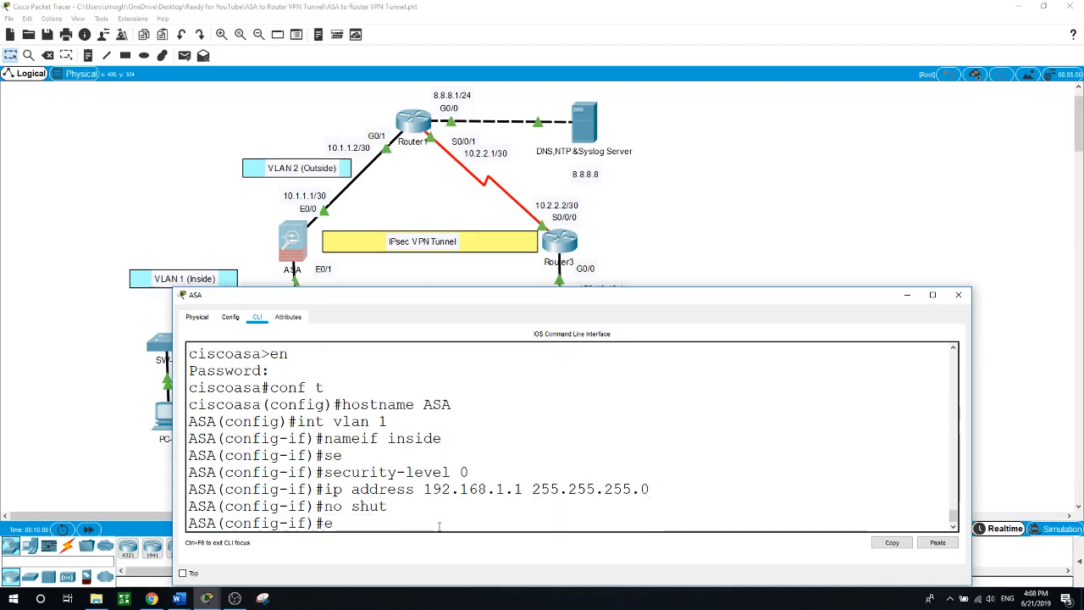
{"action": "type", "text": "xit"}
{"action": "key", "text": "Return"}
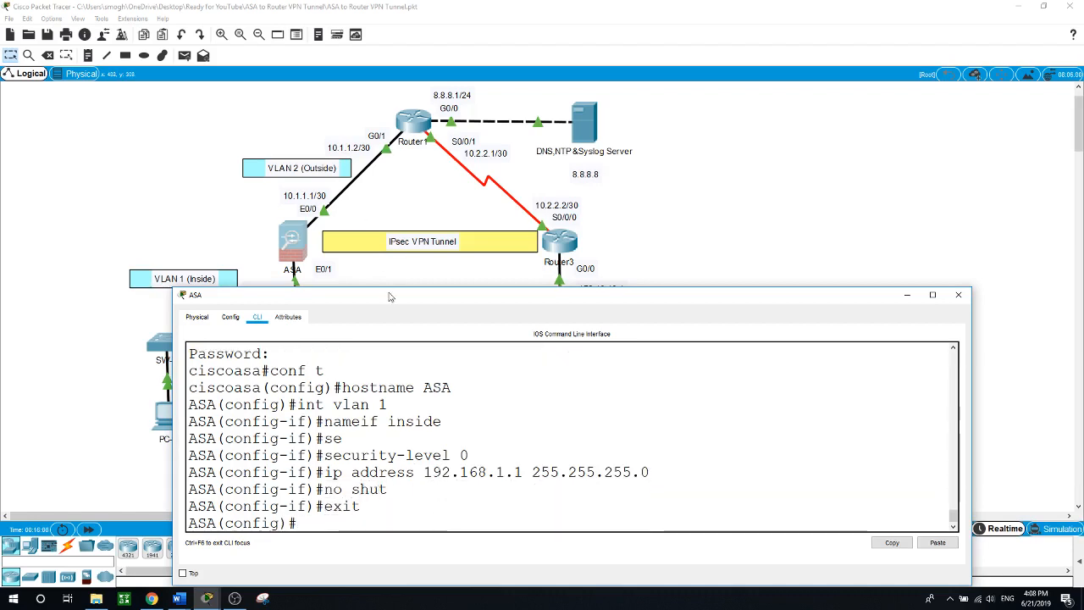
{"action": "left_click_drag", "start_coordinate": [392, 296], "coordinate": [432, 321]}
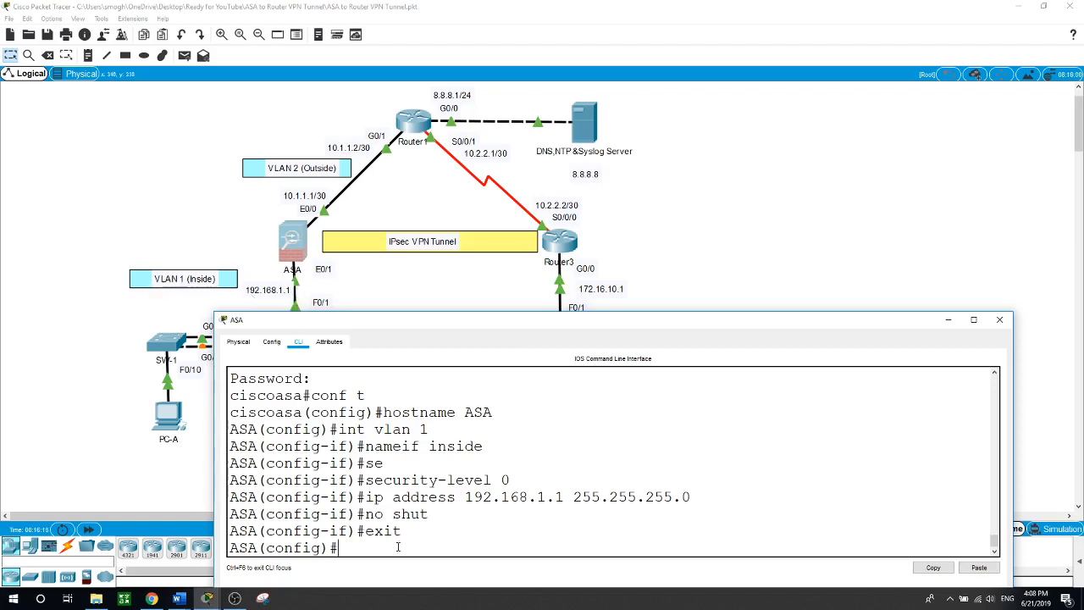
Set the ASA's Ethernet0/1 to switchport mode access
{"action": "type", "text": "int e0/1"}
{"action": "key", "text": "Return"}
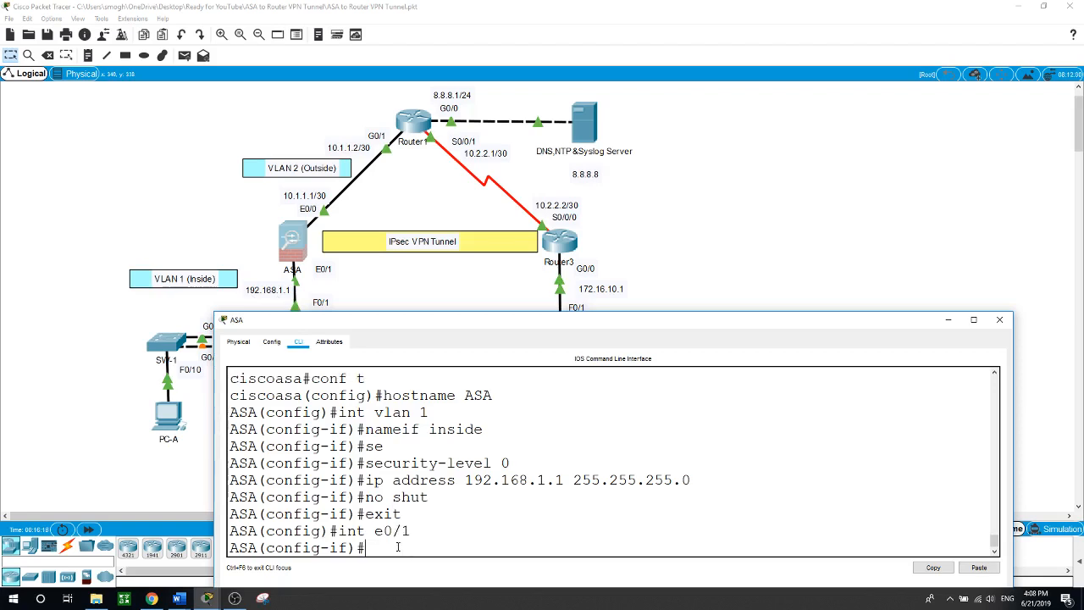
{"action": "type", "text": "sw"}
{"action": "key", "text": "Tab"}
{"action": "type", "text": "mo"}
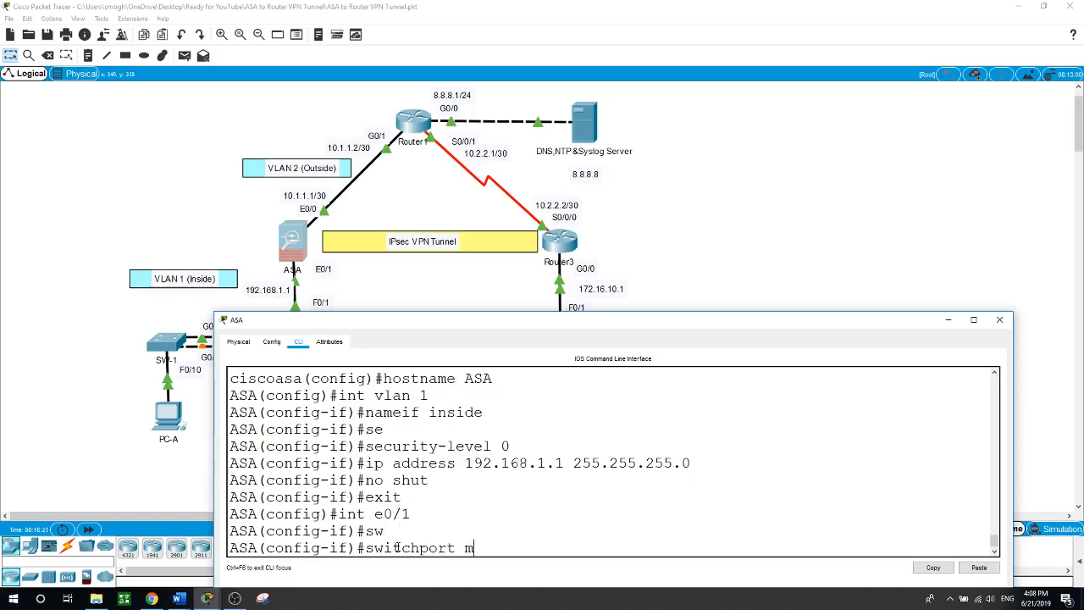
{"action": "key", "text": "Tab"}
{"action": "type", "text": "ac"}
{"action": "key", "text": "Tab"}
{"action": "key", "text": "Return"}
Assign Ethernet0/1 to access VLAN 1
{"action": "type", "text": "swi"}
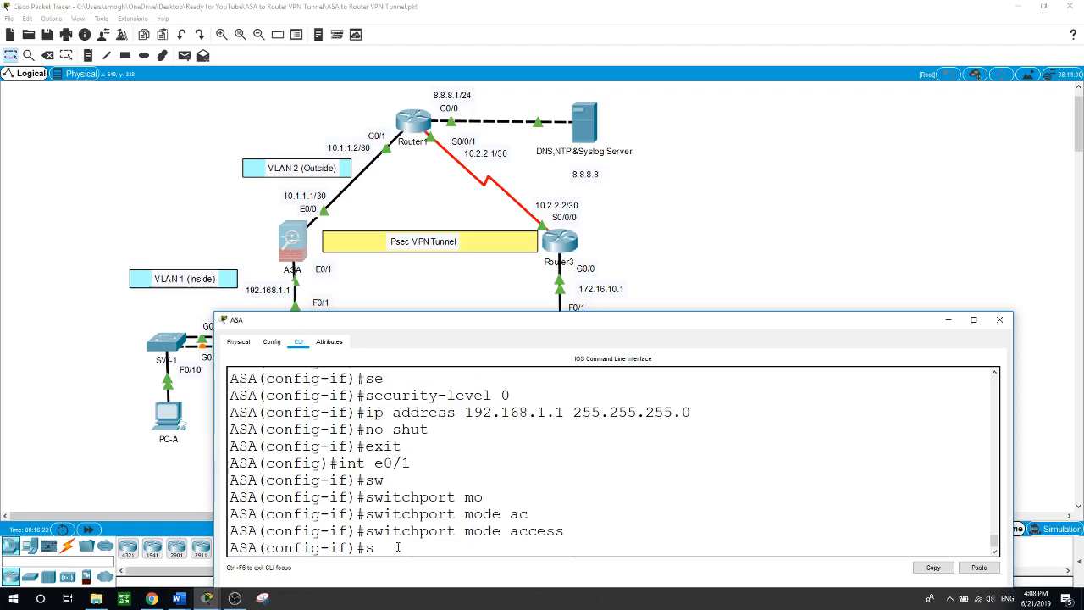
{"action": "key", "text": "Tab"}
{"action": "type", "text": "ac"}
{"action": "key", "text": "Tab"}
{"action": "type", "text": "v"}
{"action": "key", "text": "Tab"}
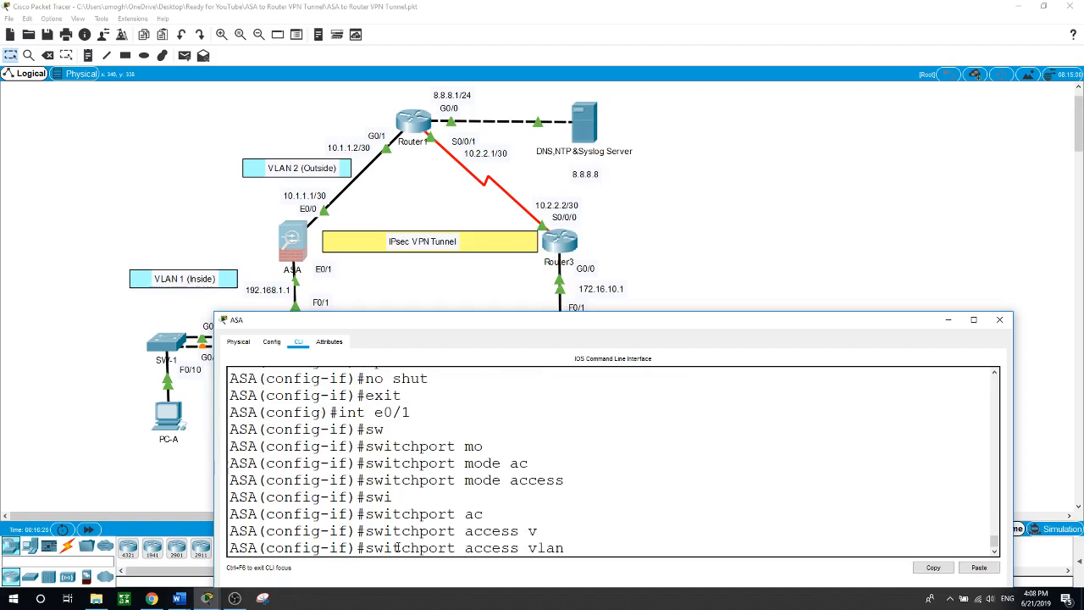
{"action": "type", "text": "1"}
{"action": "key", "text": "Return"}
Exit configuration mode and page through the show run output
{"action": "type", "text": "exit"}
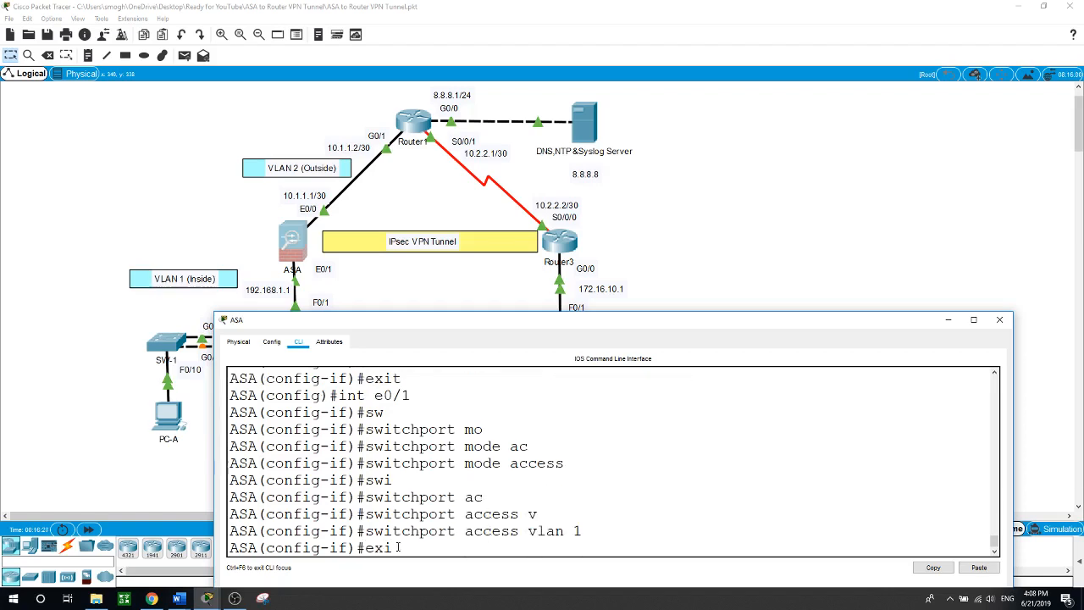
{"action": "key", "text": "Return"}
{"action": "key", "text": "Return"}
{"action": "type", "text": "exit"}
{"action": "key", "text": "Return"}
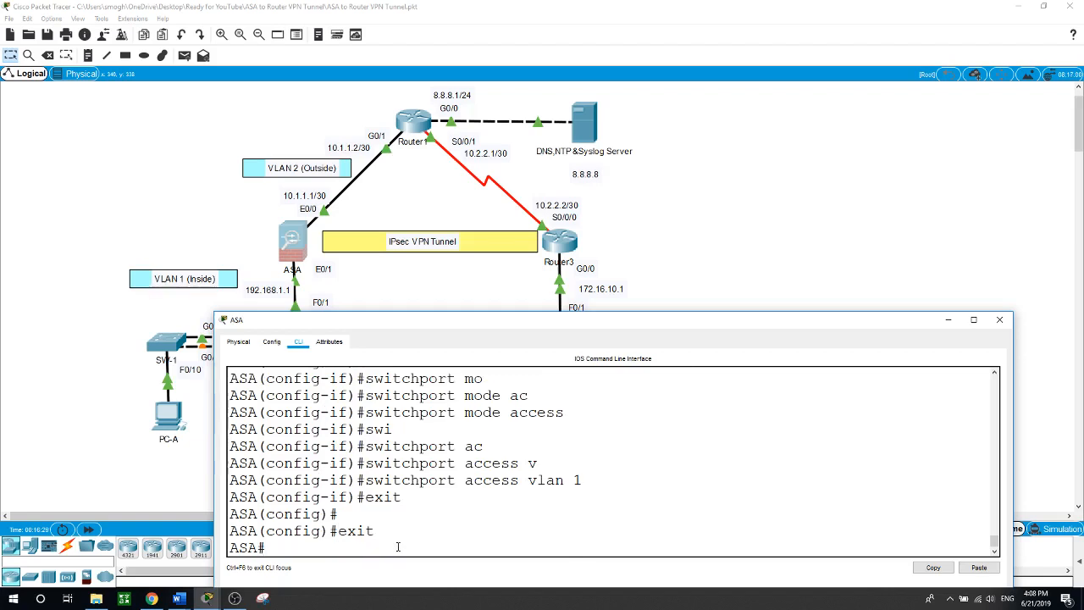
{"action": "type", "text": "show run"}
{"action": "key", "text": "Return"}
{"action": "key", "text": "space"}
{"action": "key", "text": "space"}
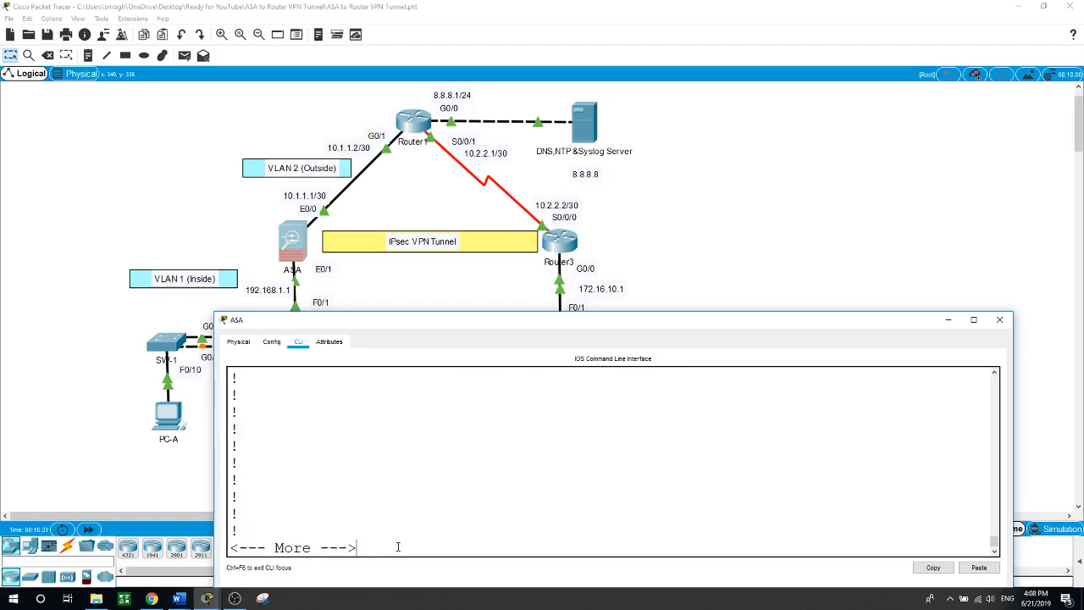
{"action": "scroll", "coordinate": [416, 546], "scroll_direction": "up", "scroll_amount": 5}
{"action": "scroll", "coordinate": [417, 546], "scroll_direction": "up", "scroll_amount": 2}
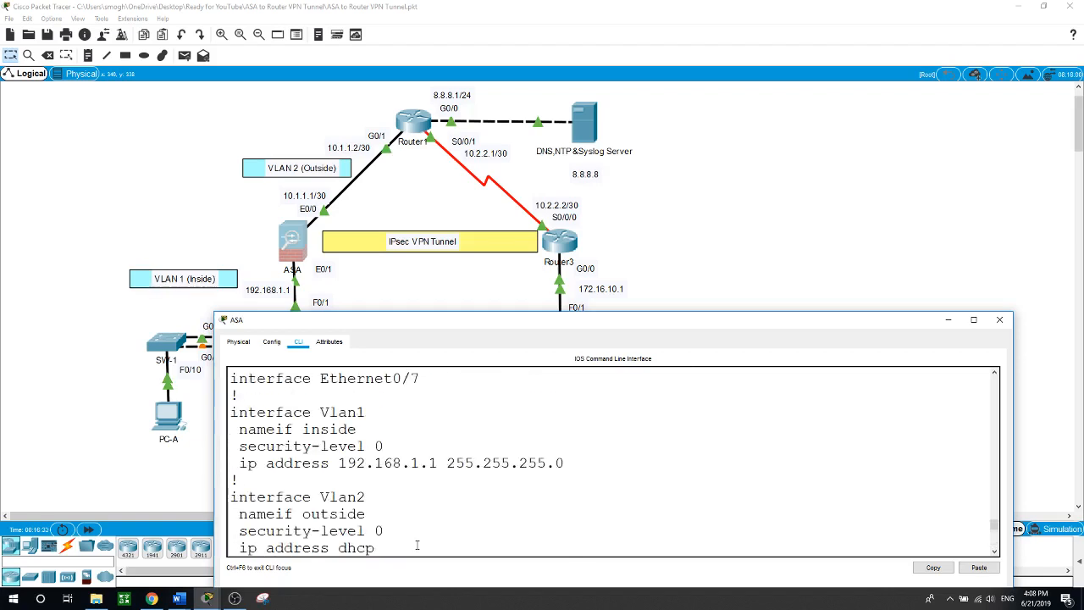
{"action": "left_click_drag", "start_coordinate": [239, 412], "coordinate": [562, 464]}
{"action": "scroll", "coordinate": [556, 470], "scroll_direction": "down", "scroll_amount": 7}
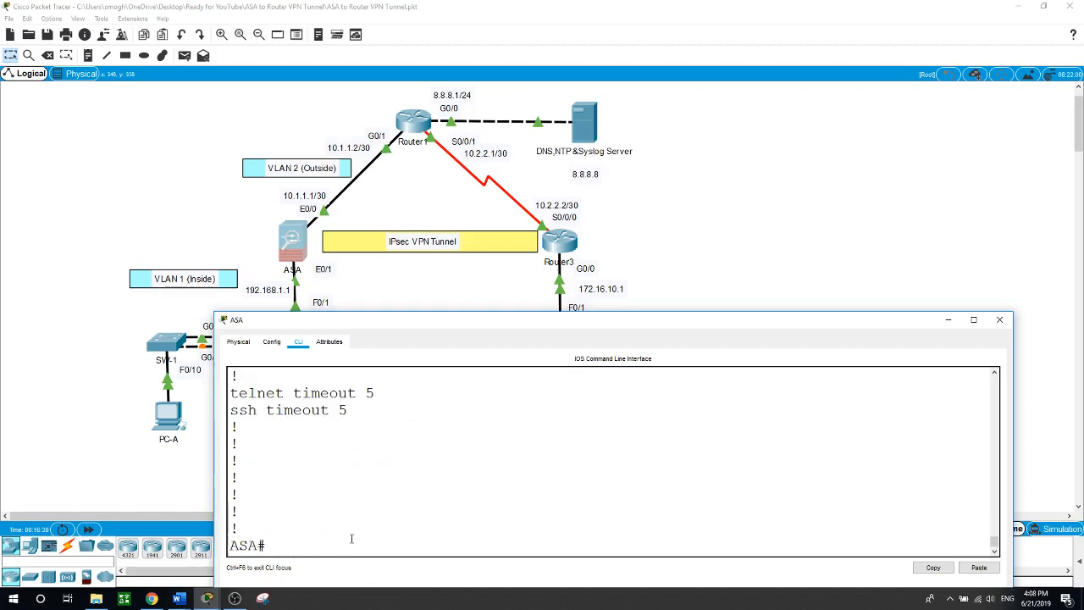
{"action": "type", "text": "conf t"}
Name the ASA's VLAN 2 interface 'outside' with security-level 0
{"action": "key", "text": "Return"}
{"action": "type", "text": "int"}
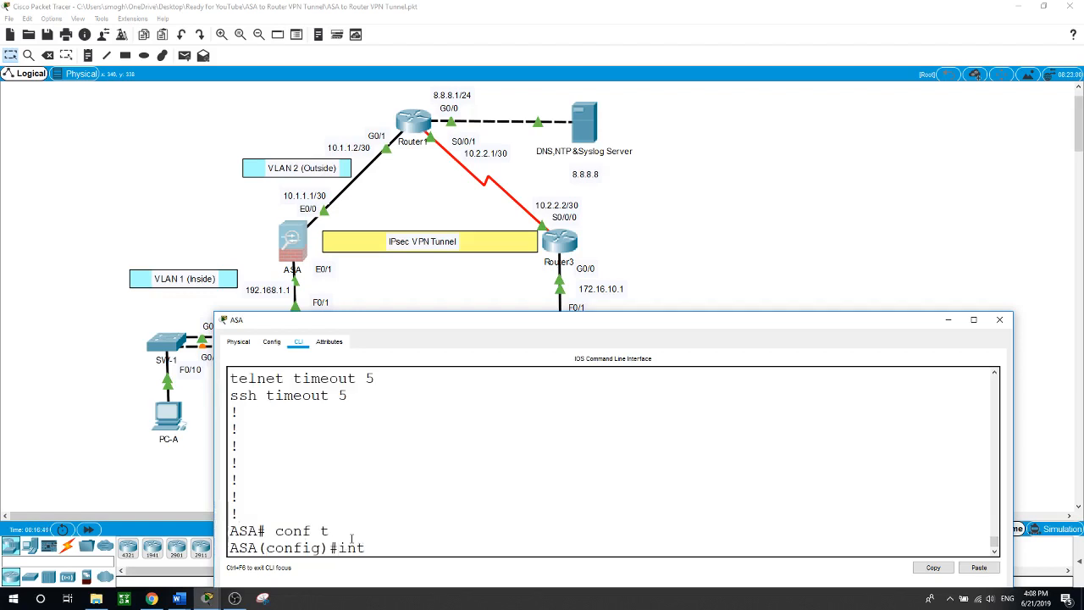
{"action": "type", "text": " vlan 2"}
{"action": "key", "text": "Return"}
{"action": "type", "text": "nam"}
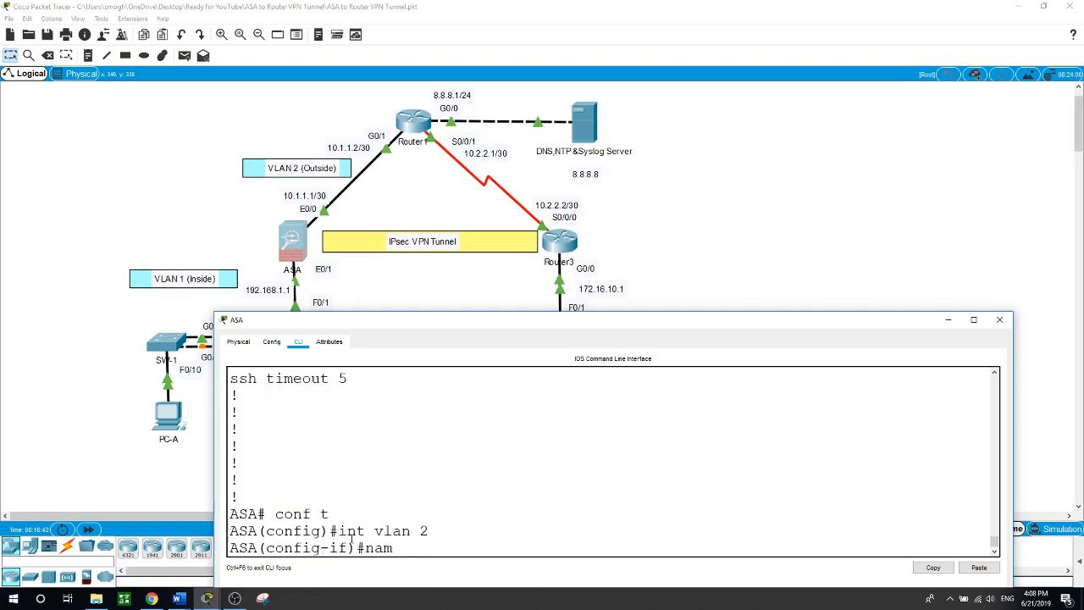
{"action": "type", "text": "eif outside"}
{"action": "key", "text": "Return"}
{"action": "type", "text": "se"}
{"action": "key", "text": "Tab"}
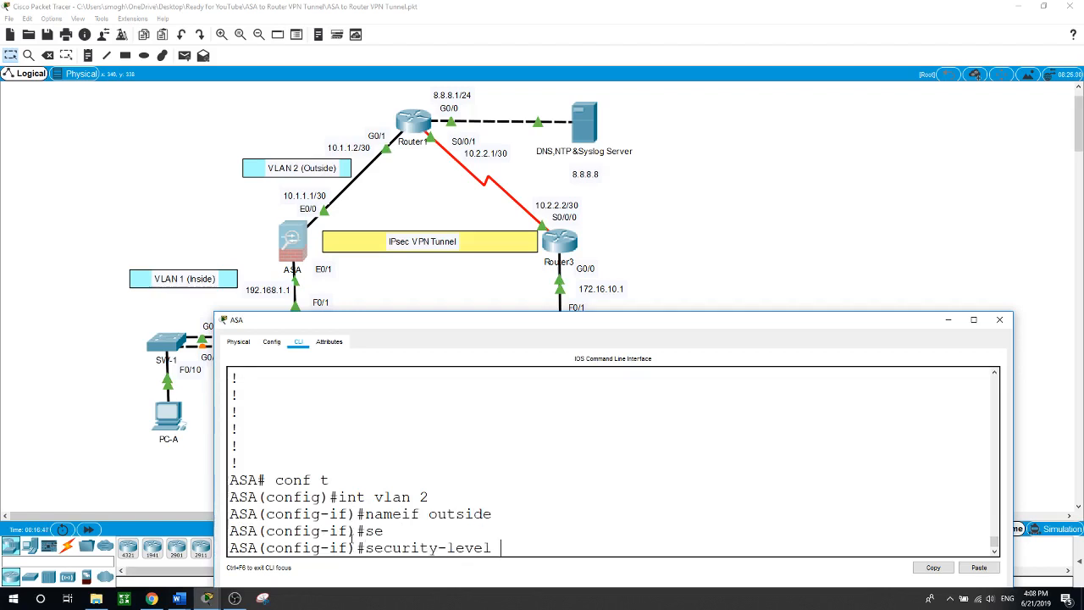
{"action": "type", "text": "0"}
{"action": "key", "text": "Return"}
Give VLAN 2 the address 10.1.1.1 255.255.255.252, enable it, and exit the interface
{"action": "type", "text": "ip addr"}
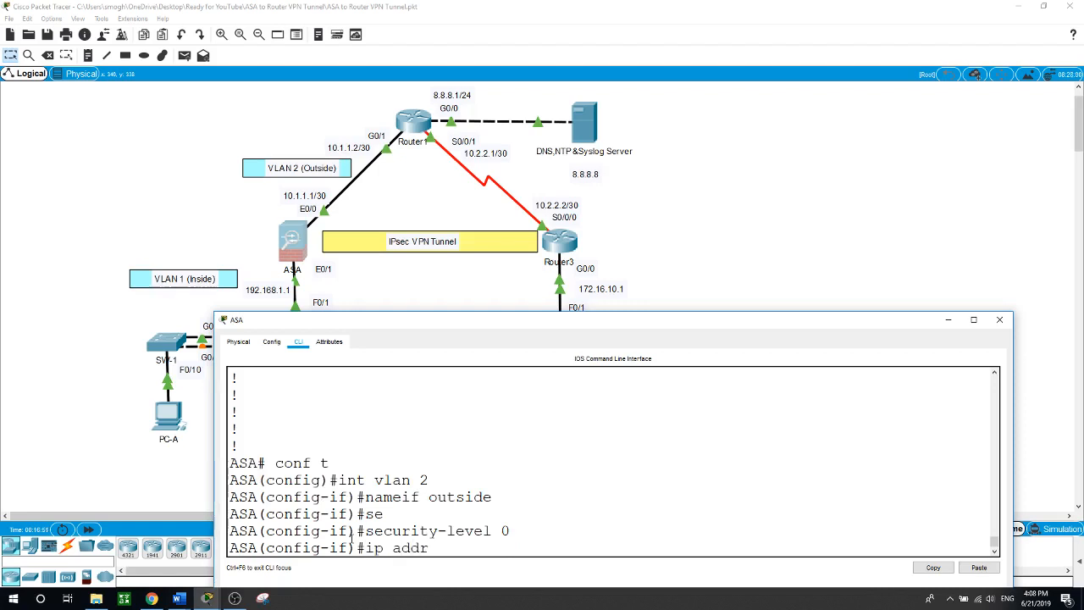
{"action": "type", "text": "ess 10.1.1.1 255.255.255.252"}
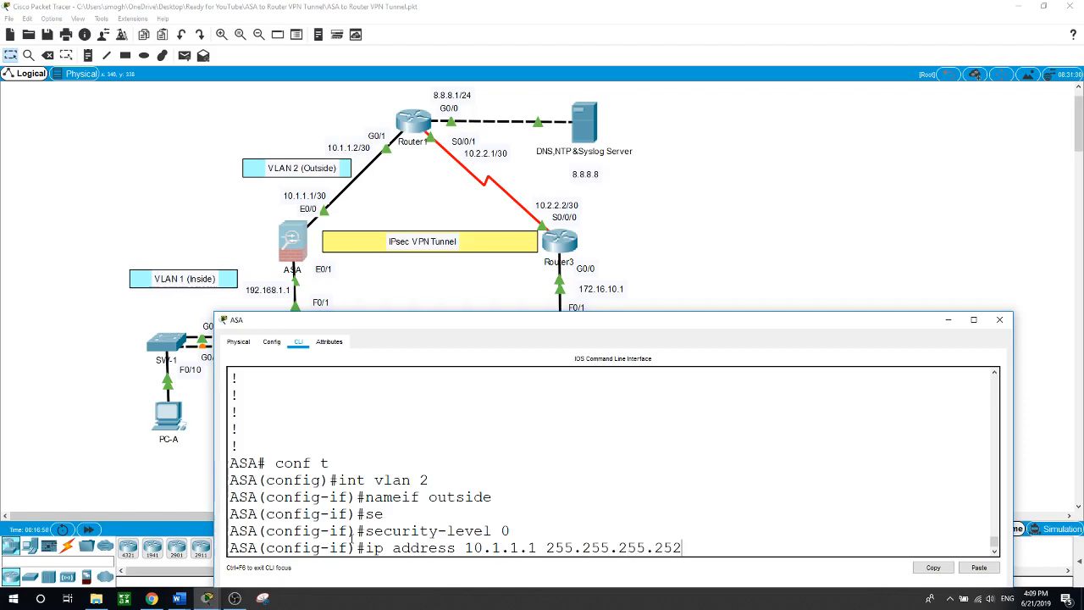
{"action": "key", "text": "Return"}
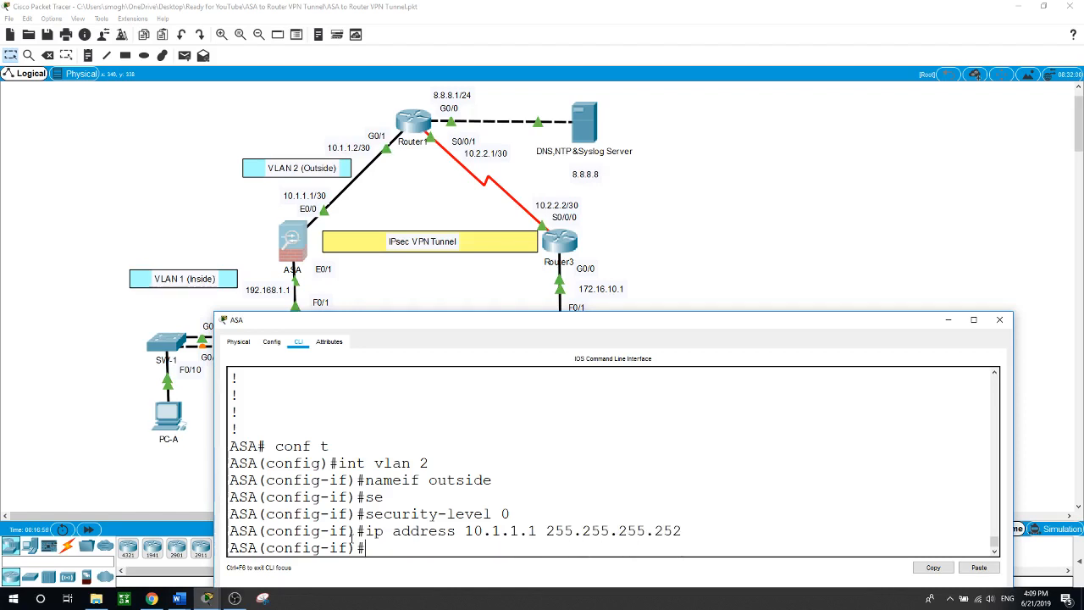
{"action": "type", "text": "no shut"}
{"action": "key", "text": "Return"}
{"action": "key", "text": "Return"}
{"action": "type", "text": "e"}
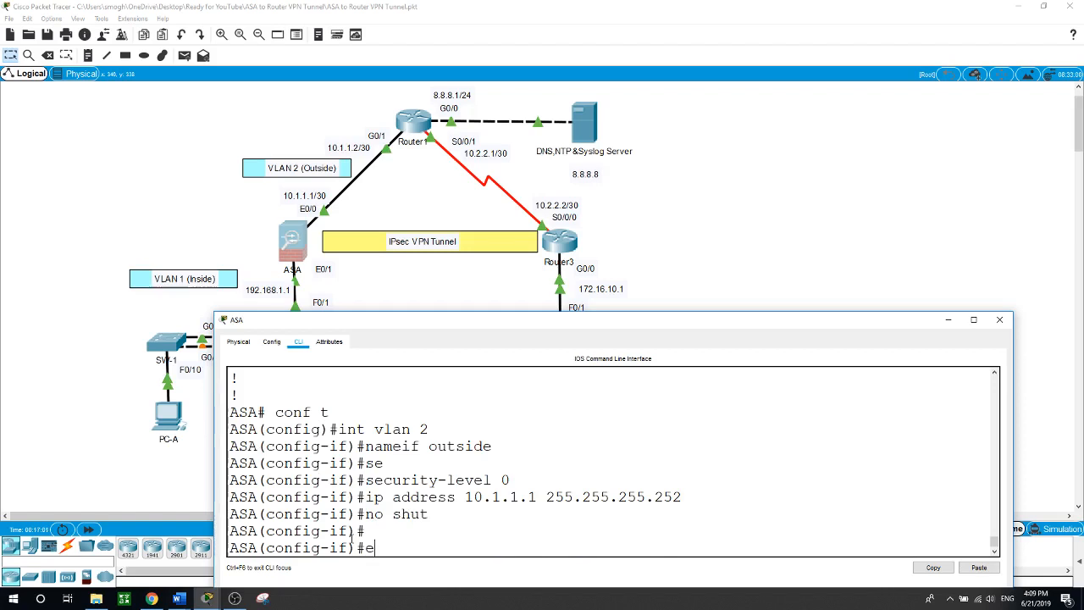
{"action": "type", "text": "xit"}
{"action": "key", "text": "Return"}
{"action": "type", "text": "int"}
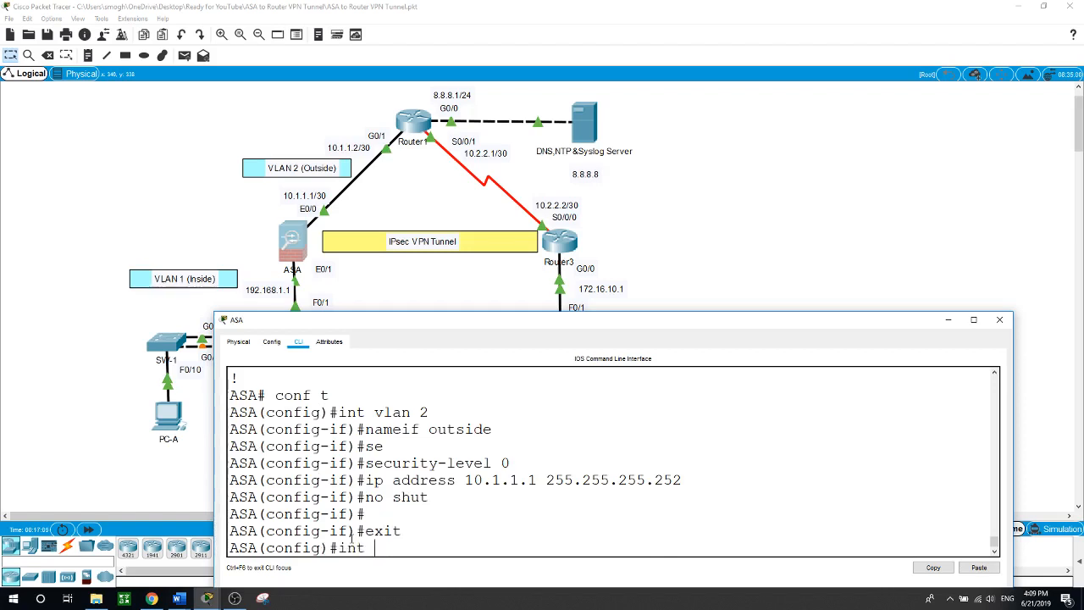
{"action": "type", "text": " e0/0"}
Enter interface Ethernet0/0 and make it an access port
{"action": "key", "text": "Return"}
{"action": "type", "text": "swi"}
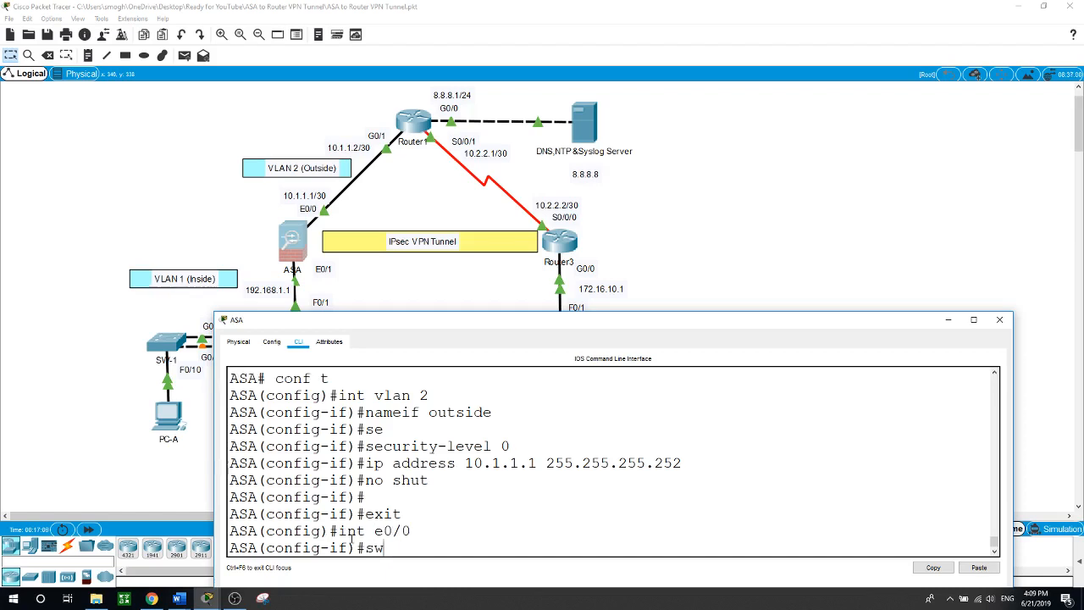
{"action": "key", "text": "Tab"}
{"action": "type", "text": "mo"}
{"action": "key", "text": "Tab"}
{"action": "type", "text": "ac"}
{"action": "key", "text": "Tab"}
{"action": "key", "text": "Return"}
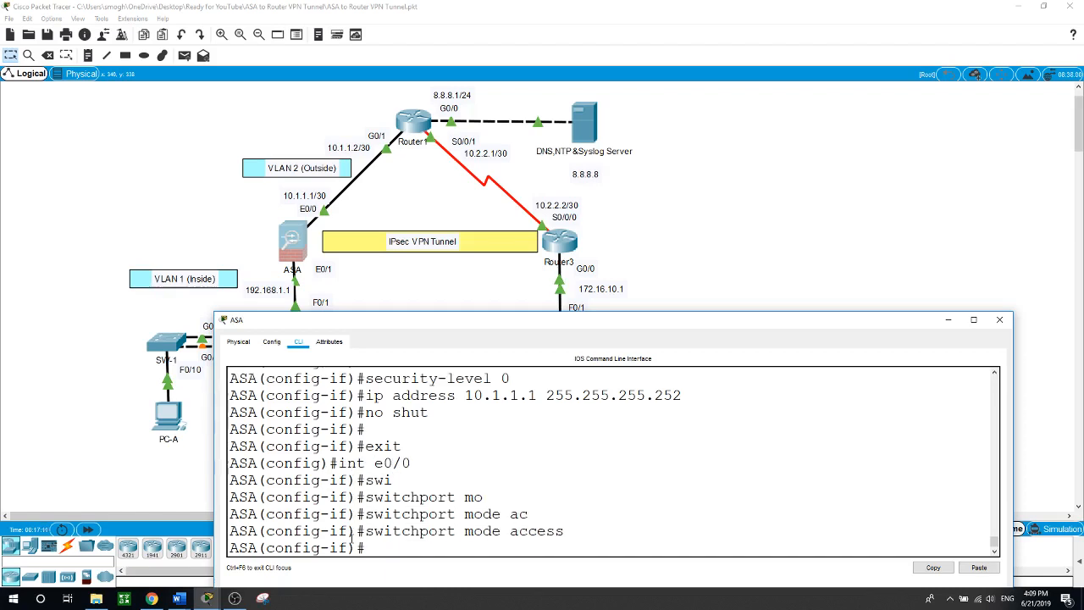
Assign Ethernet0/0 to access VLAN 2
{"action": "type", "text": "swi"}
{"action": "key", "text": "Tab"}
{"action": "type", "text": "ac"}
{"action": "key", "text": "Tab"}
{"action": "type", "text": "v"}
{"action": "key", "text": "Tab"}
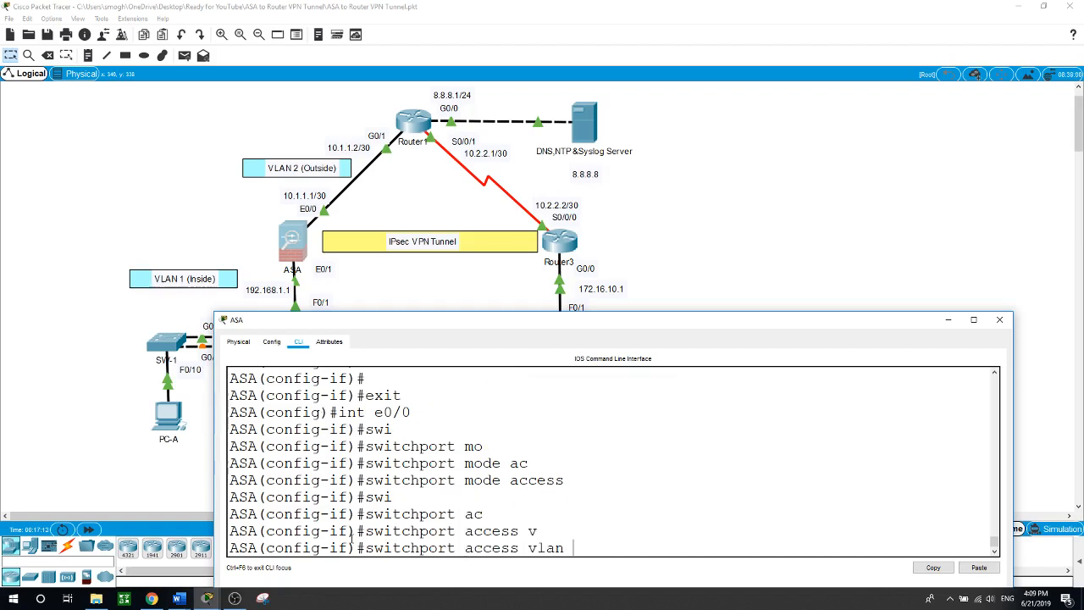
{"action": "type", "text": "2"}
{"action": "key", "text": "Return"}
{"action": "key", "text": "Return"}
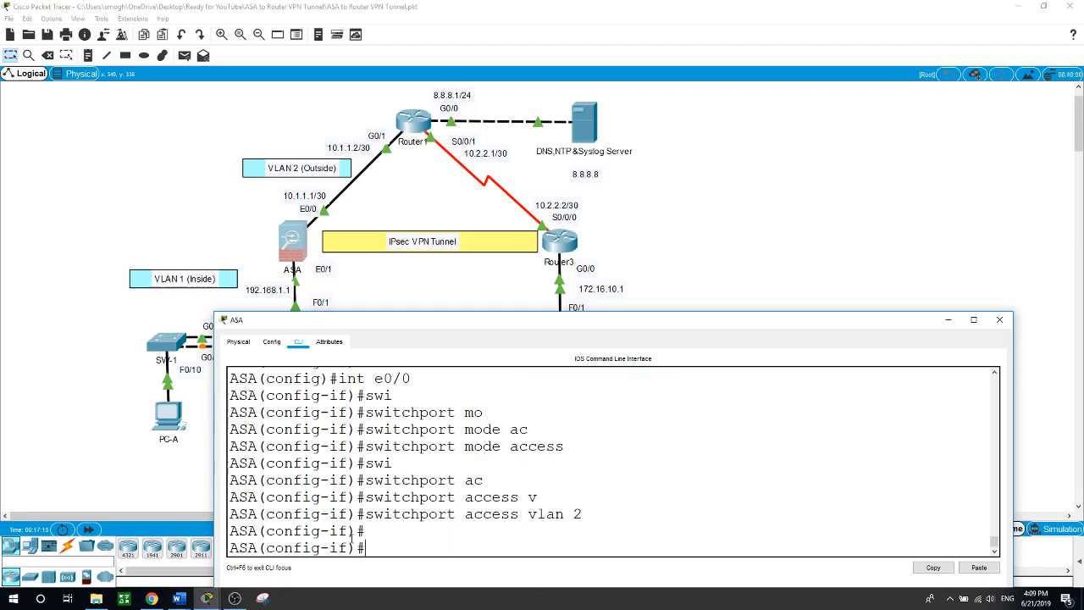
Exit interface configuration and begin the dhcpd address command
{"action": "left_click", "coordinate": [689, 248]}
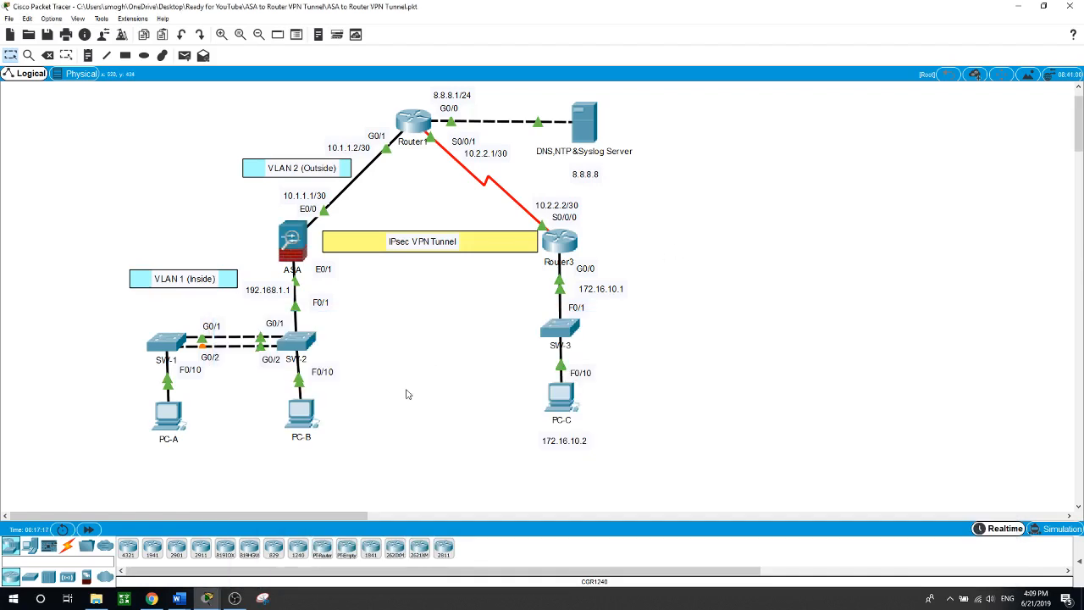
{"action": "left_click", "coordinate": [294, 244]}
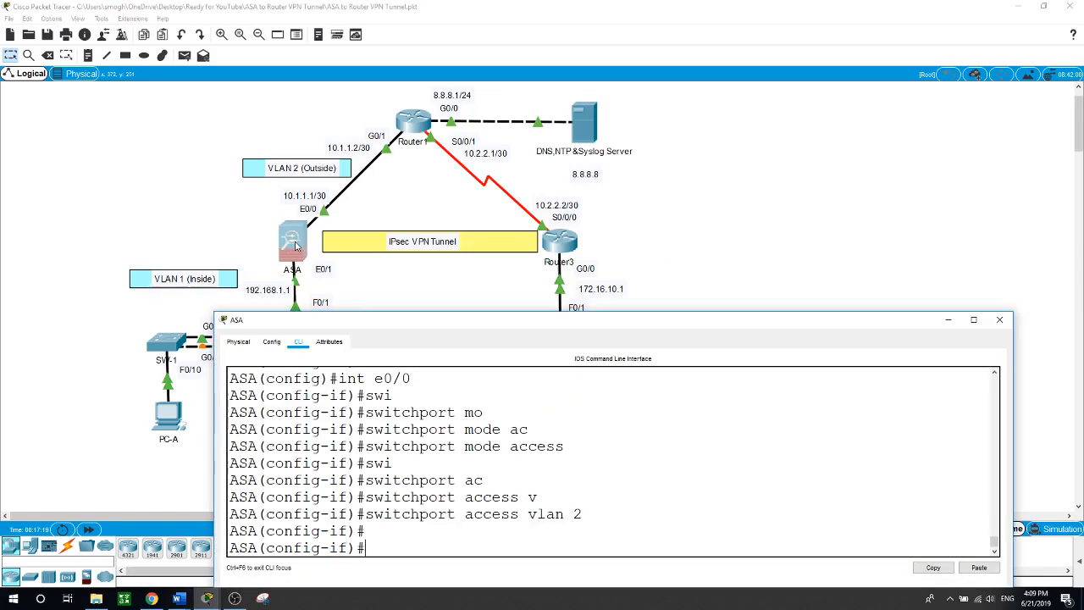
{"action": "left_click_drag", "start_coordinate": [435, 541], "coordinate": [443, 535]}
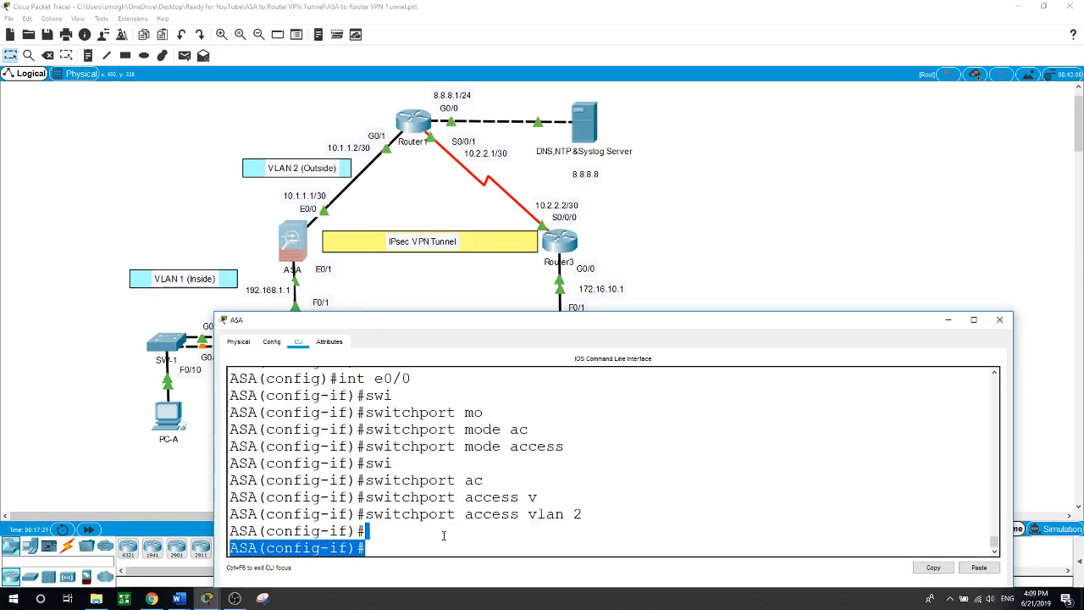
{"action": "type", "text": "e"}
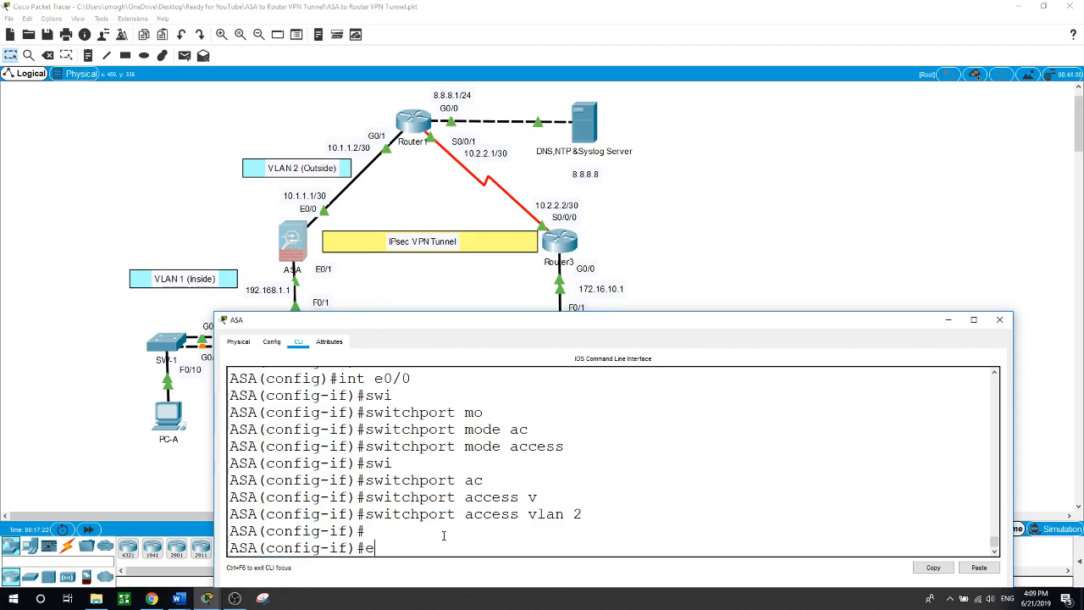
{"action": "type", "text": "xit"}
{"action": "key", "text": "Return"}
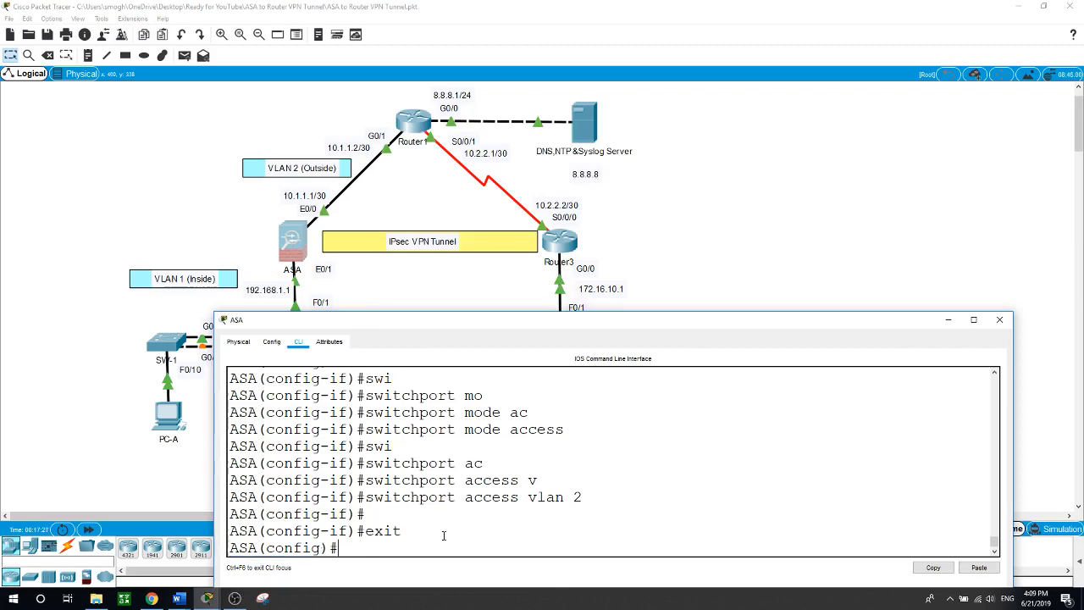
{"action": "type", "text": "dhcp add"}
{"action": "key", "text": "Tab"}
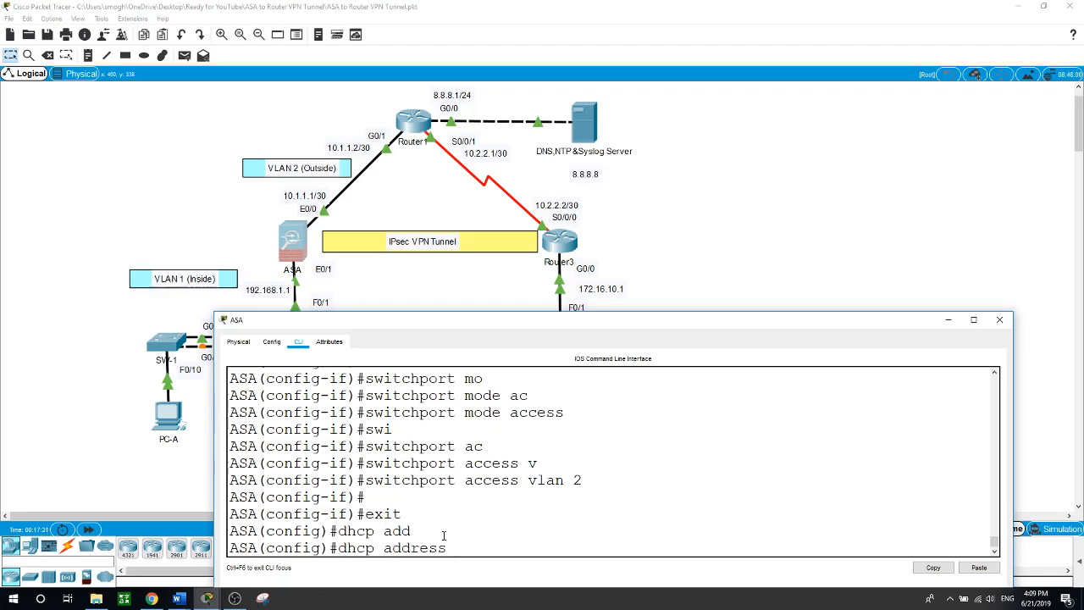
Define the DHCP pool 192.168.1.10-192.168.1.20 on inside with DNS server 8.8.8.8
{"action": "type", "text": "192.168.1.10-192.168.1.20"}
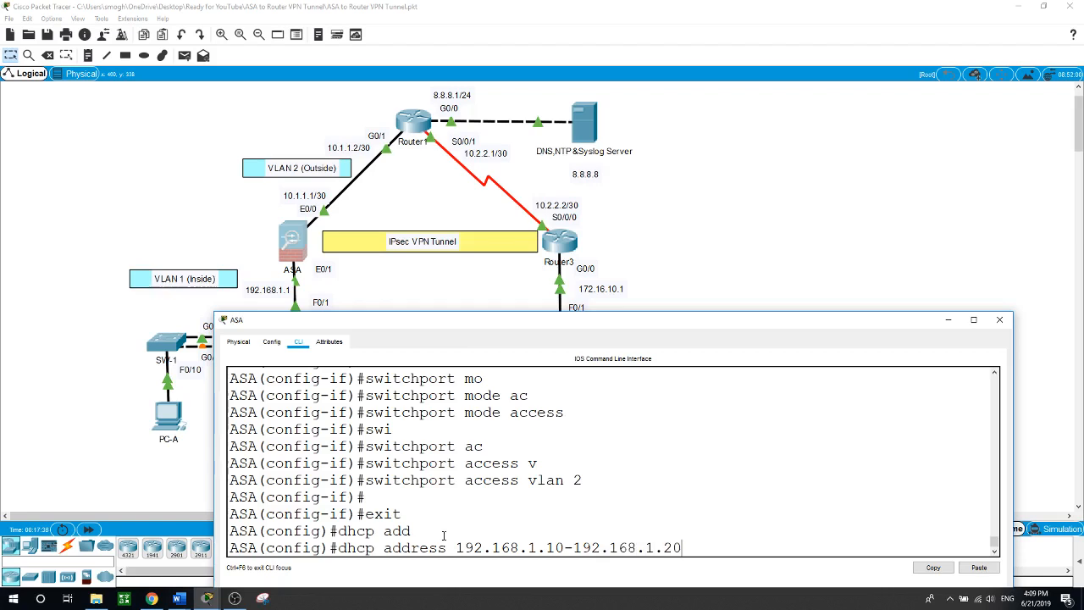
{"action": "type", "text": " inside"}
{"action": "key", "text": "Return"}
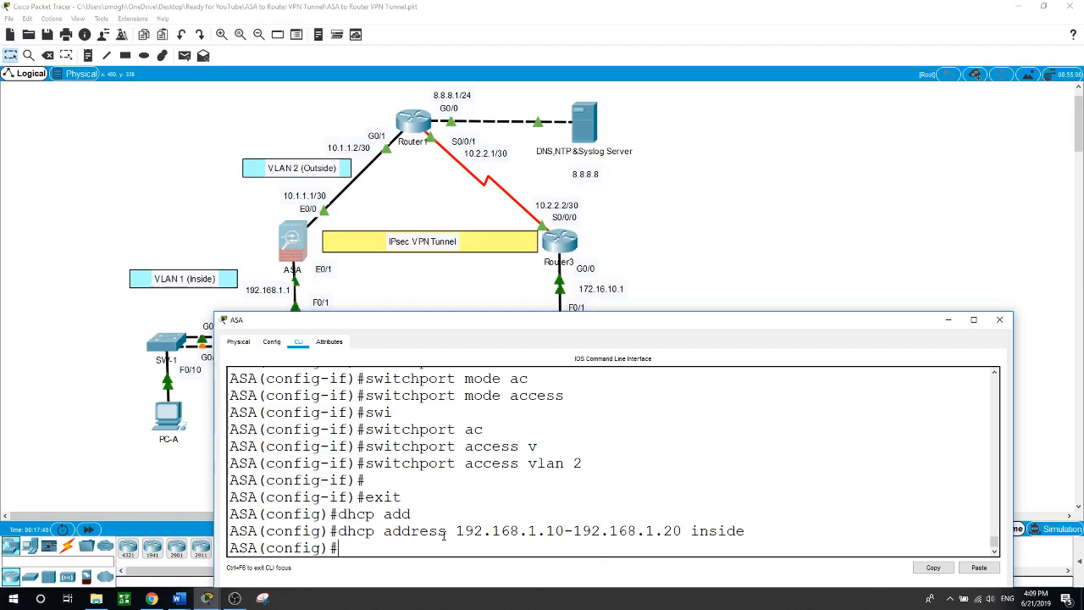
{"action": "type", "text": "dhcp dh"}
{"action": "type", "text": "c"}
{"action": "key", "text": "BackSpace"}
{"action": "key", "text": "BackSpace"}
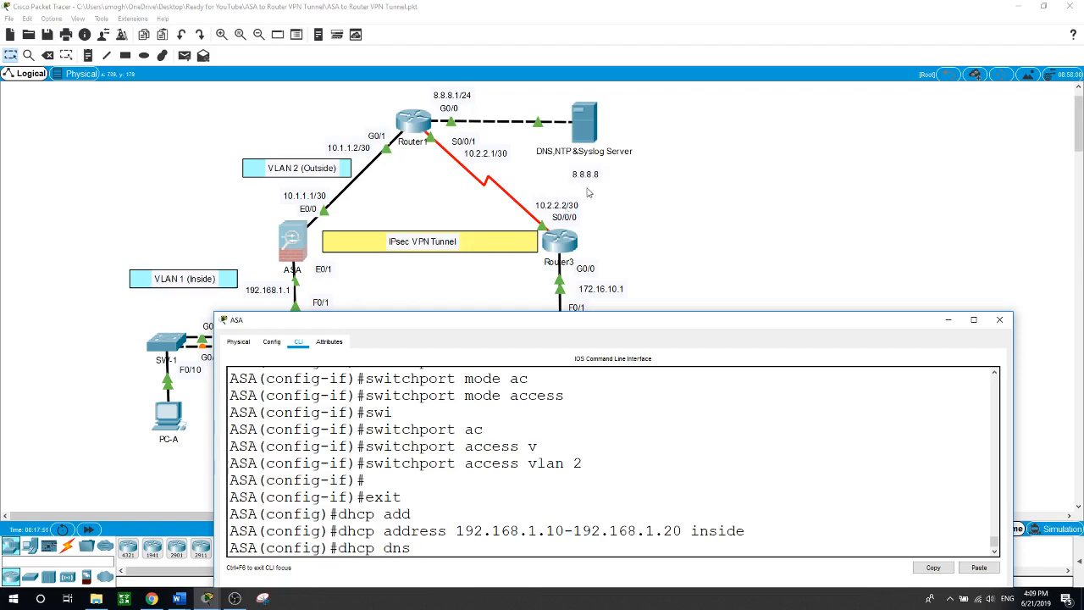
{"action": "type", "text": "8.8.8.8"}
{"action": "key", "text": "Return"}
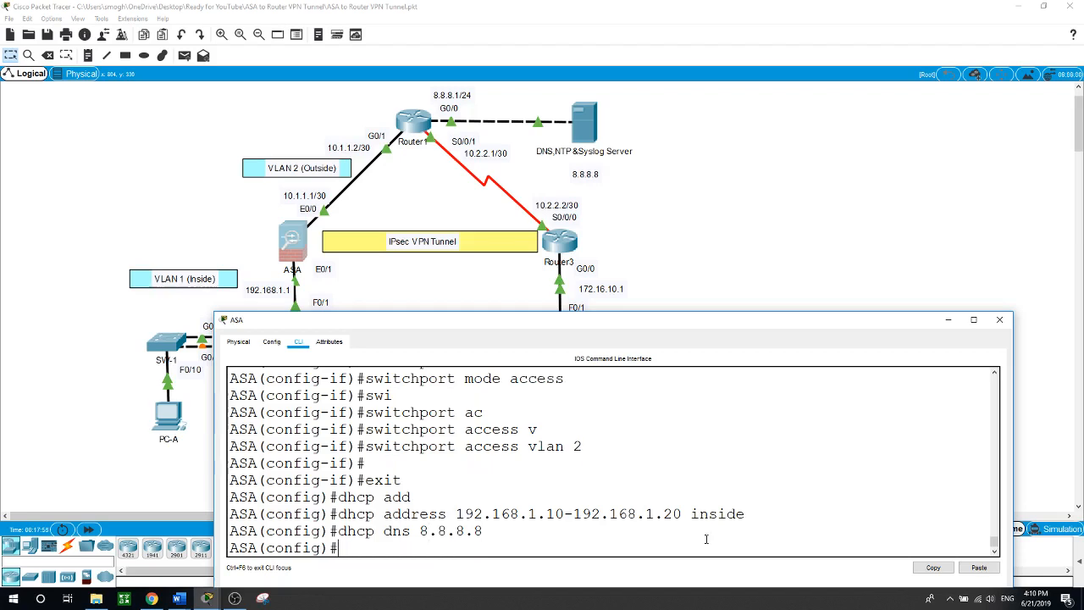
Set DHCP option 3 gateway 192.168.1.1 and enable the DHCP server on inside
{"action": "type", "text": "dhcp op"}
{"action": "key", "text": "Tab"}
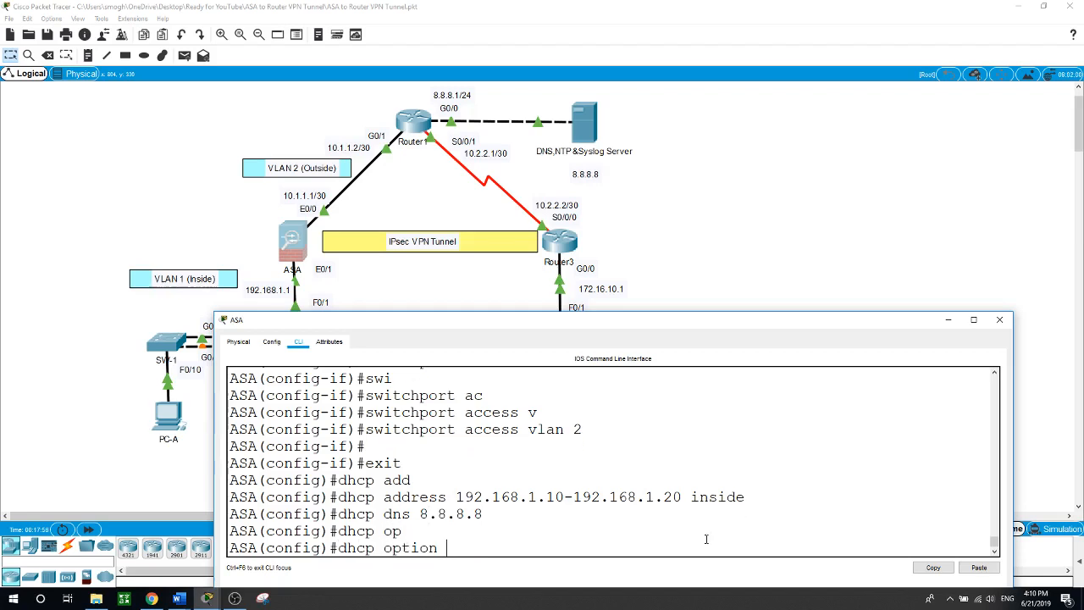
{"action": "type", "text": "3 ip 192.168.1.1"}
{"action": "key", "text": "Return"}
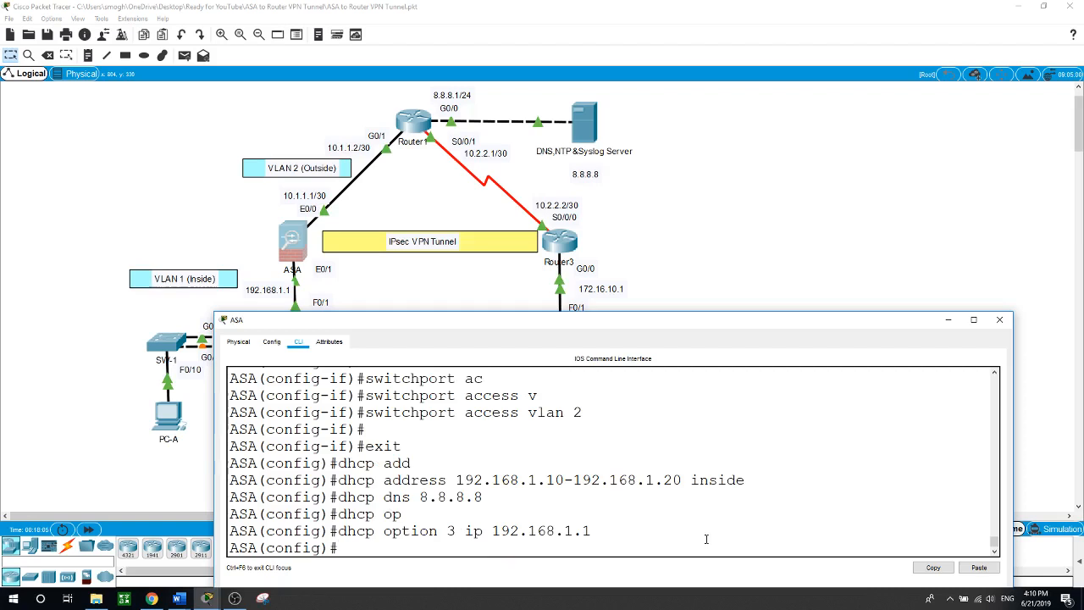
{"action": "type", "text": "dhcp"}
{"action": "type", "text": " en"}
{"action": "key", "text": "Tab"}
{"action": "type", "text": "inside"}
{"action": "key", "text": "Return"}
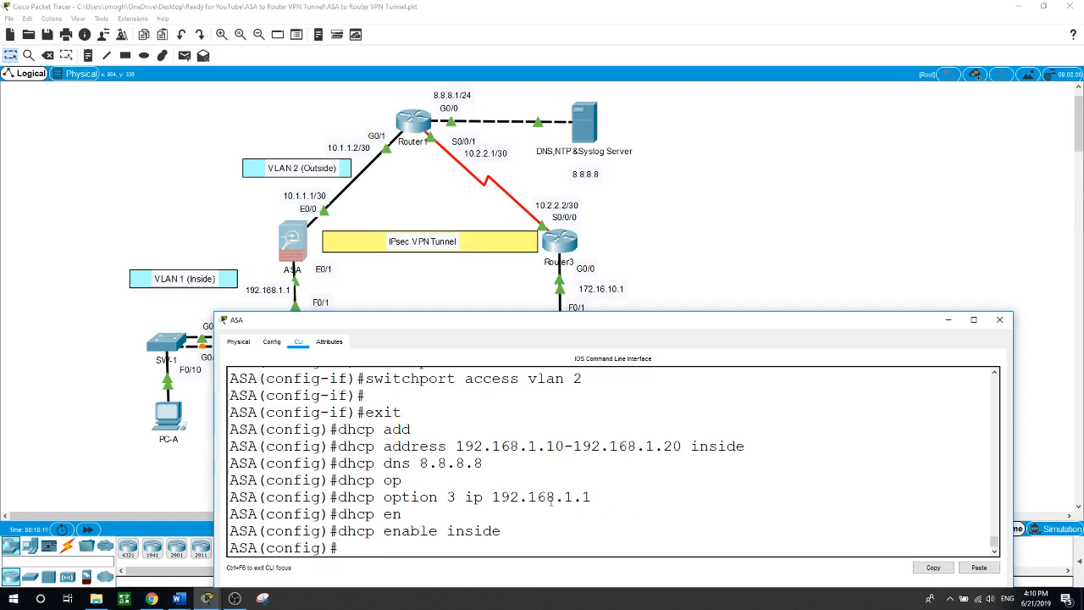
{"action": "left_click", "coordinate": [118, 421]}
Switch PC-A's IP configuration to DHCP
{"action": "left_click", "coordinate": [169, 424]}
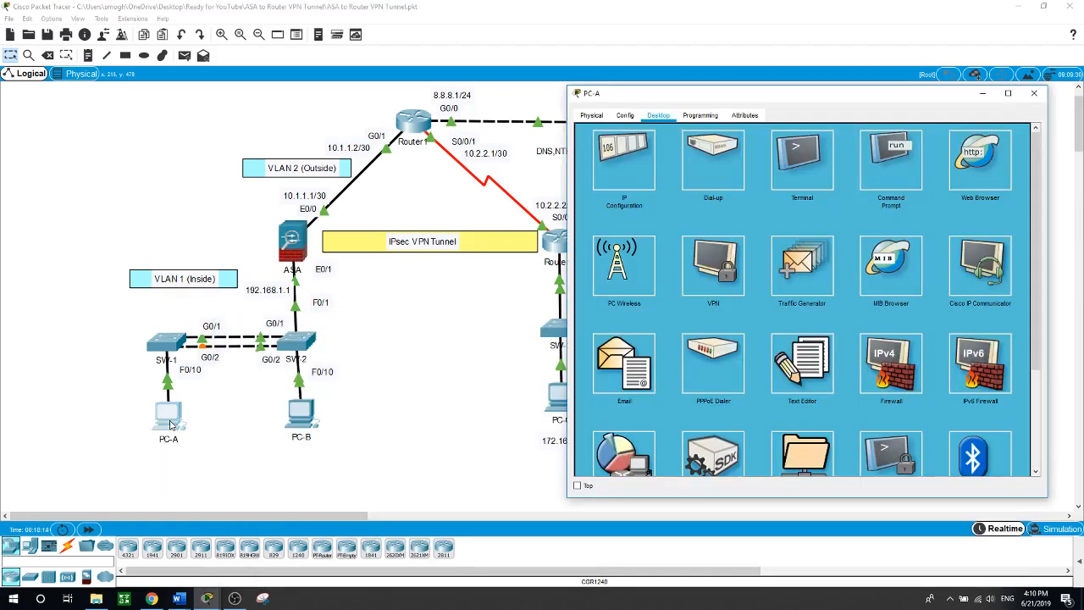
{"action": "left_click", "coordinate": [641, 151]}
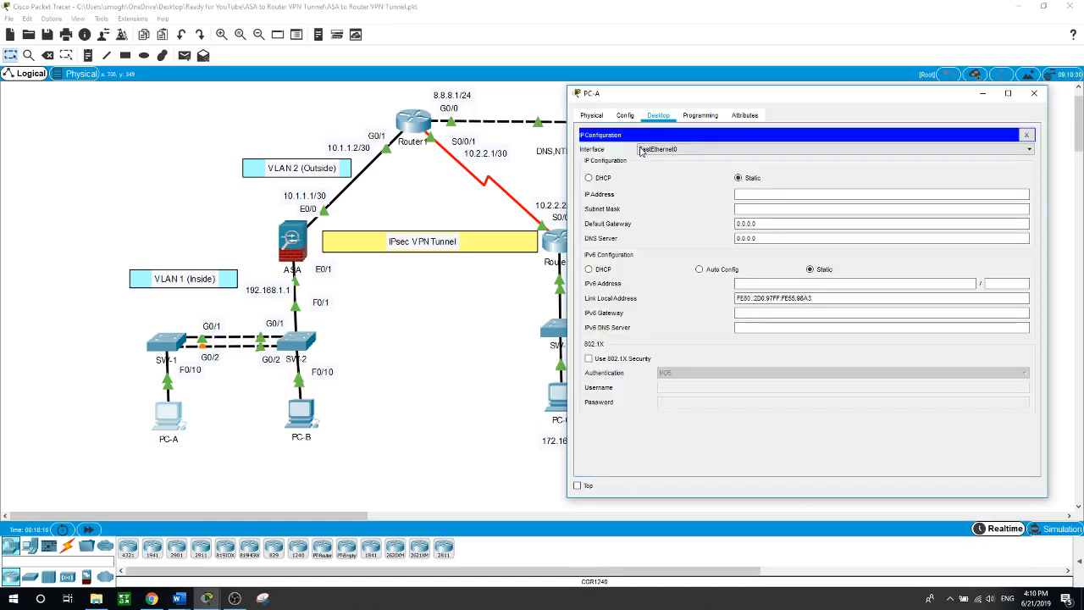
{"action": "left_click", "coordinate": [590, 178]}
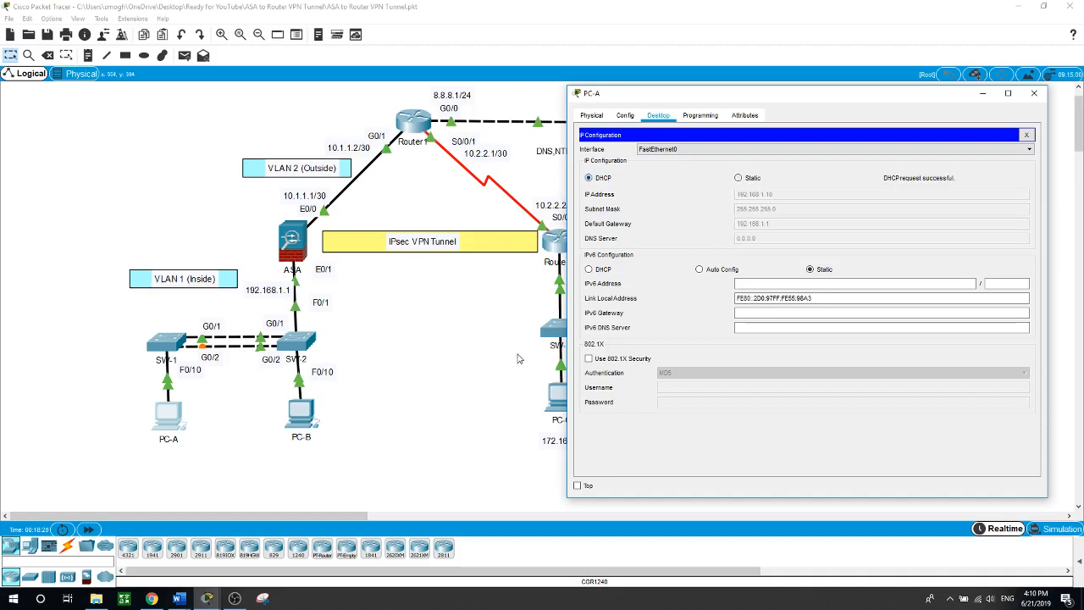
{"action": "left_click", "coordinate": [514, 357]}
Switch PC-B's IP configuration to DHCP
{"action": "left_click", "coordinate": [303, 427]}
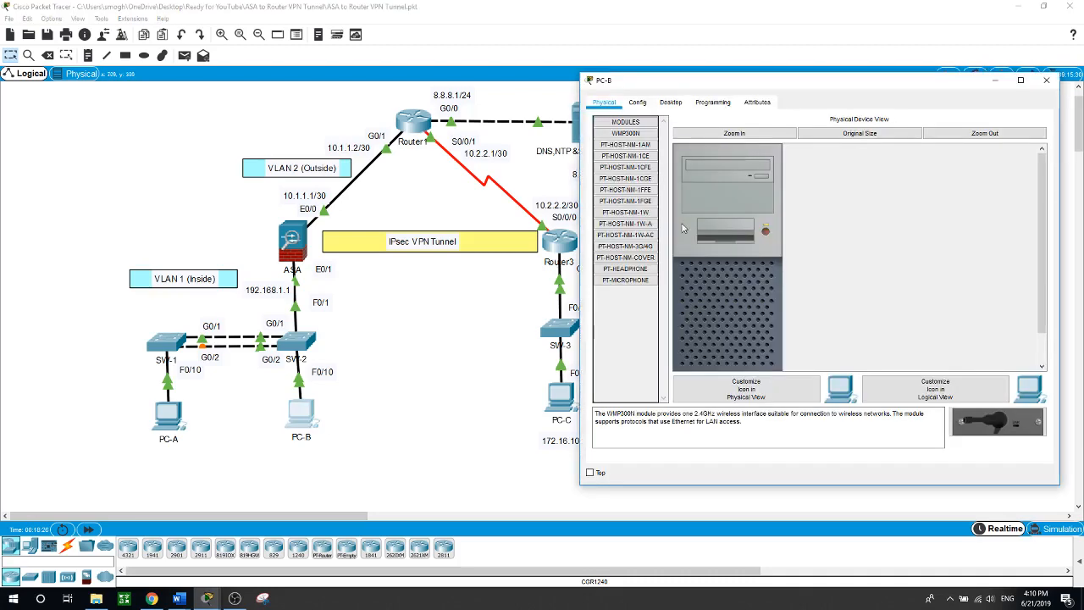
{"action": "left_click", "coordinate": [670, 102]}
{"action": "left_click", "coordinate": [645, 147]}
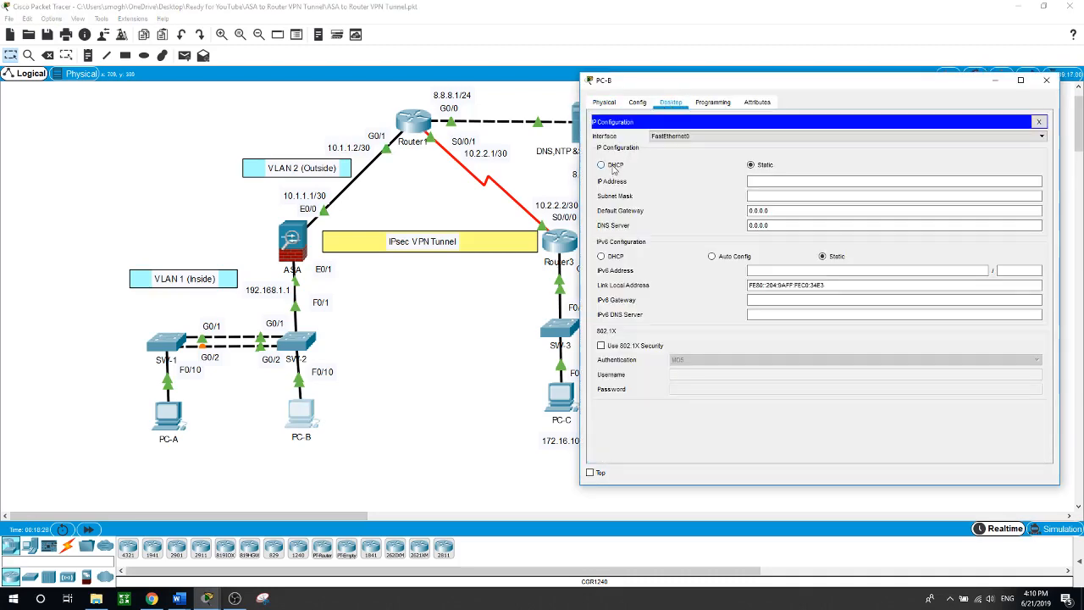
{"action": "left_click", "coordinate": [614, 164]}
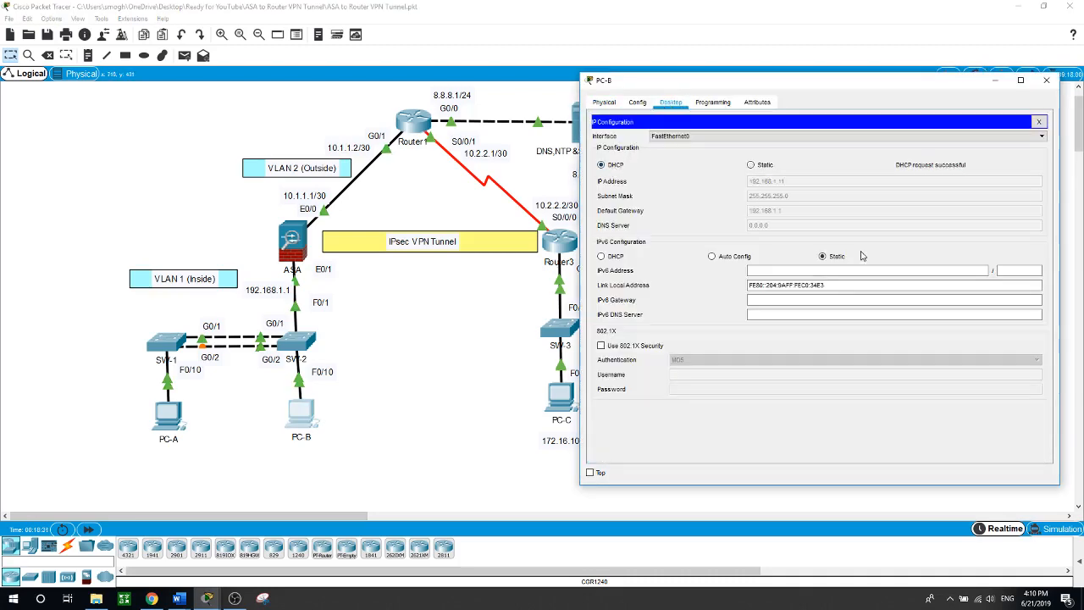
{"action": "left_click", "coordinate": [471, 374]}
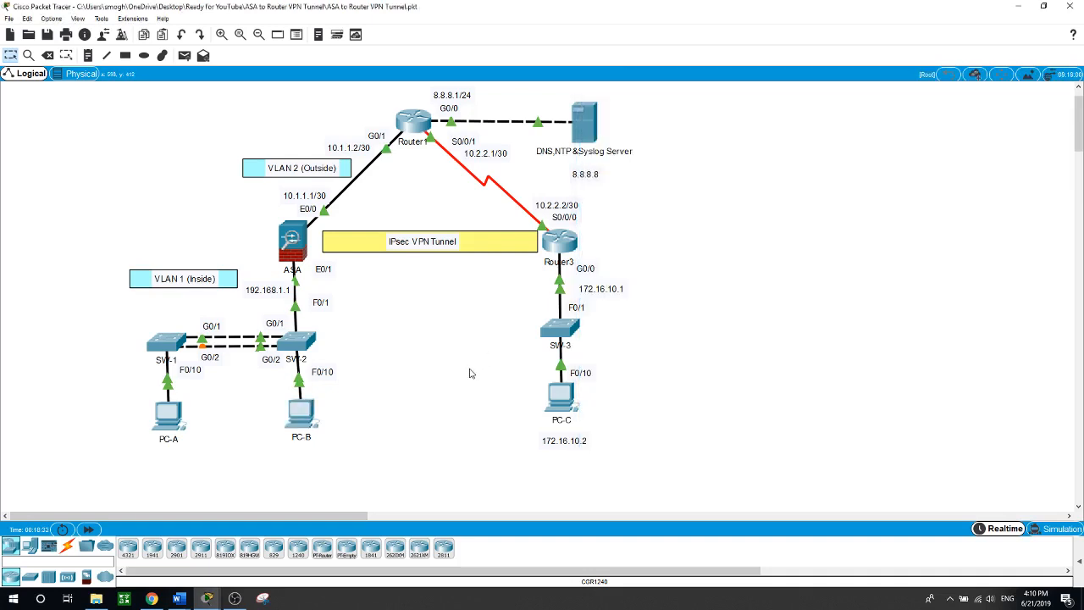
Ping 8.8.8.8 from PC-A's command prompt, then reopen the ASA CLI
{"action": "left_click", "coordinate": [165, 423]}
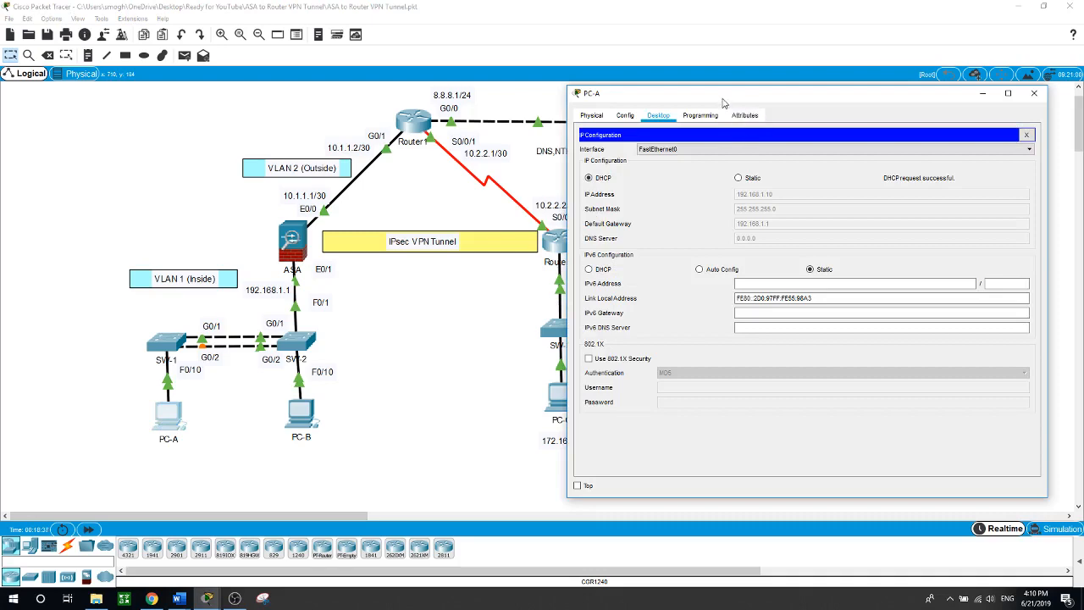
{"action": "left_click_drag", "start_coordinate": [722, 95], "coordinate": [760, 104]}
{"action": "left_click", "coordinate": [1064, 144]}
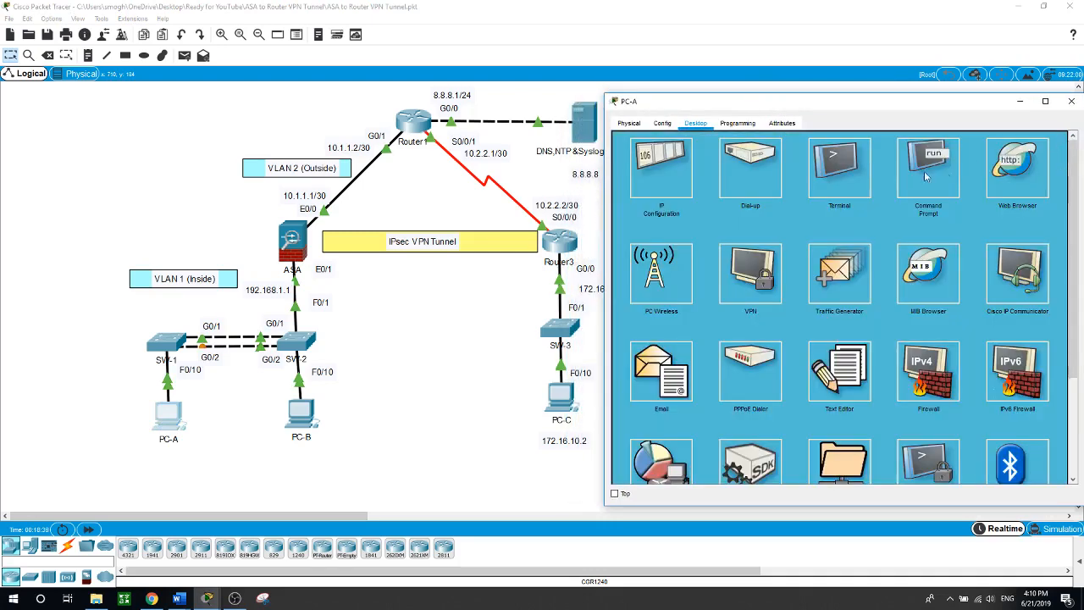
{"action": "left_click", "coordinate": [928, 168]}
{"action": "type", "text": "p"}
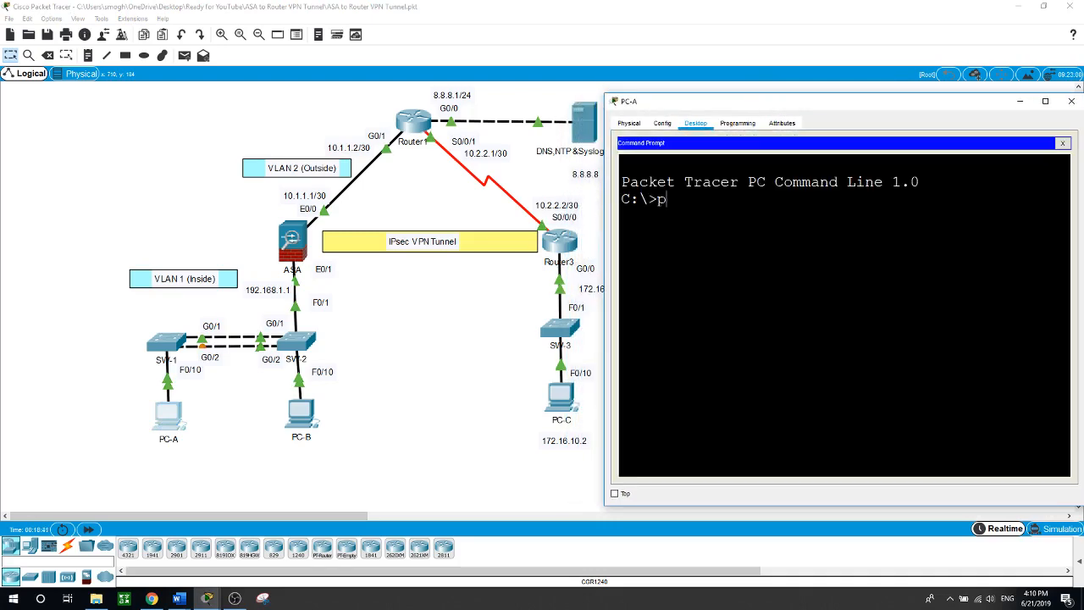
{"action": "type", "text": "ing 8.8.8.8"}
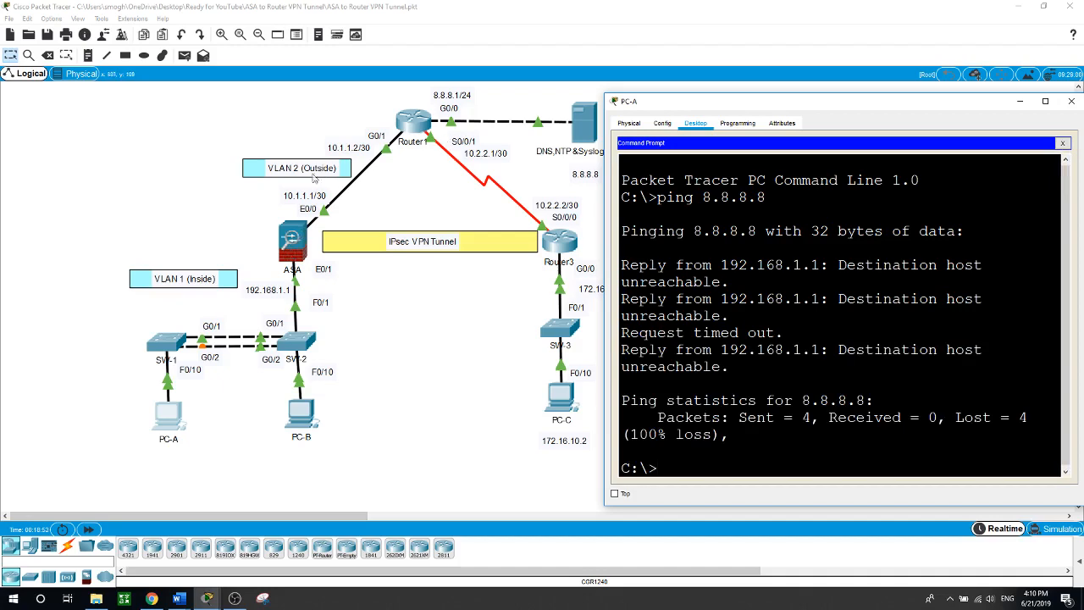
{"action": "left_click", "coordinate": [294, 242]}
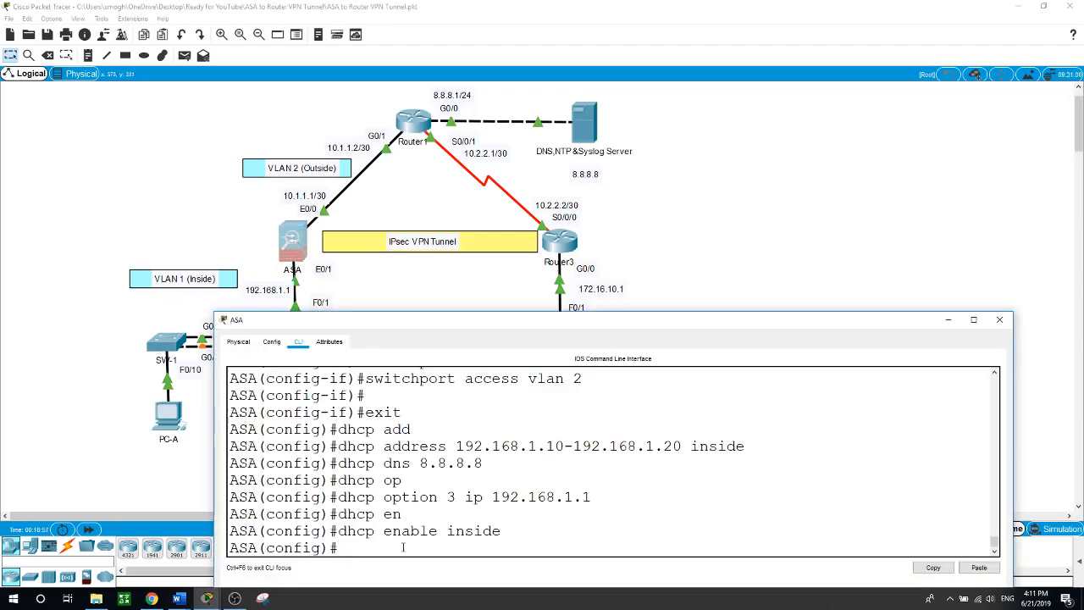
Add the ASA default route 0.0.0.0 0.0.0.0 via 10.1.1.2 on outside
{"action": "type", "text": "route outside 0.0."}
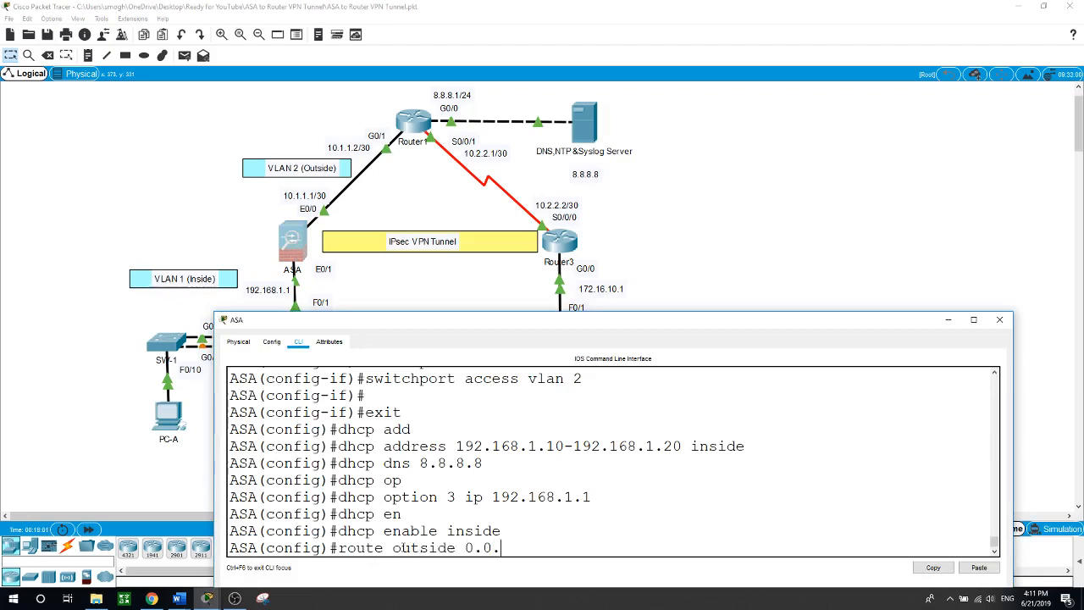
{"action": "type", "text": "0.0 0.0.0.0"}
{"action": "type", "text": "10.1.1.2"}
{"action": "key", "text": "Return"}
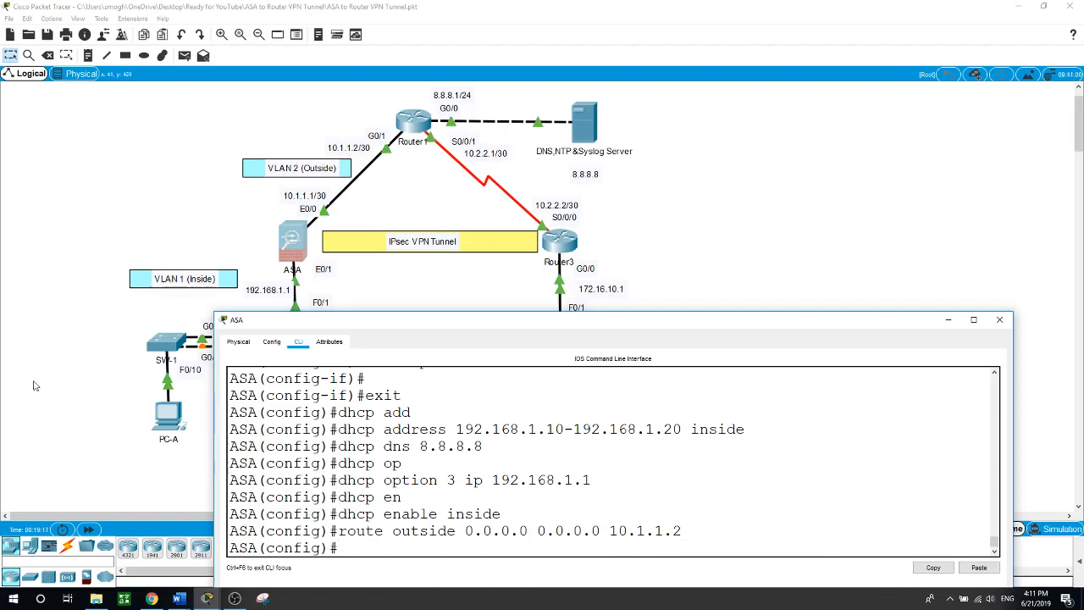
Rerun the ping to 8.8.8.8 from PC-A's command prompt
{"action": "left_click", "coordinate": [71, 395]}
{"action": "left_click", "coordinate": [170, 415]}
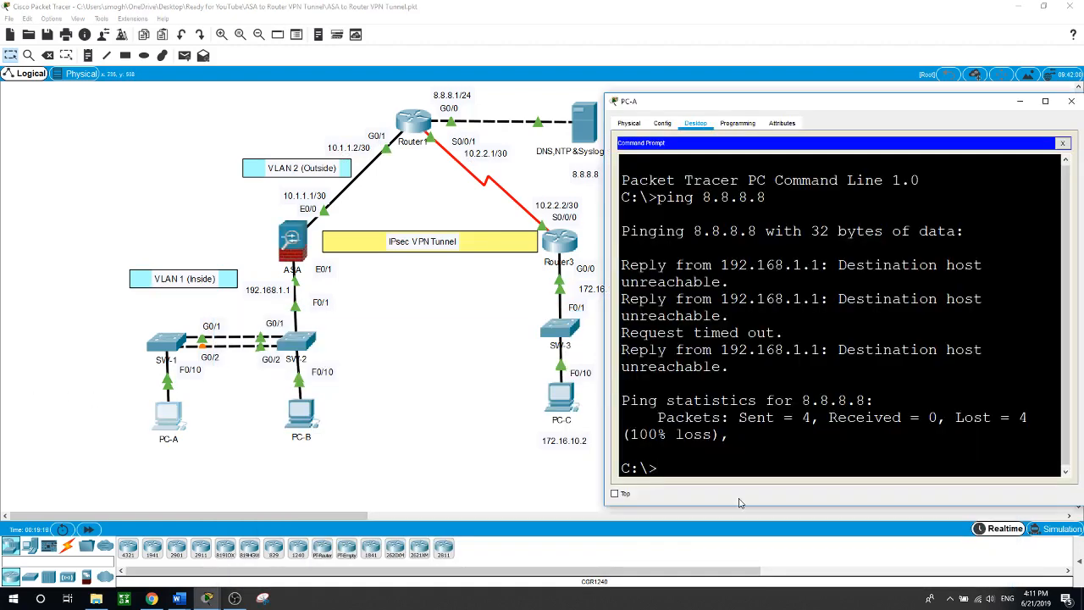
{"action": "key", "text": "Up"}
{"action": "key", "text": "Return"}
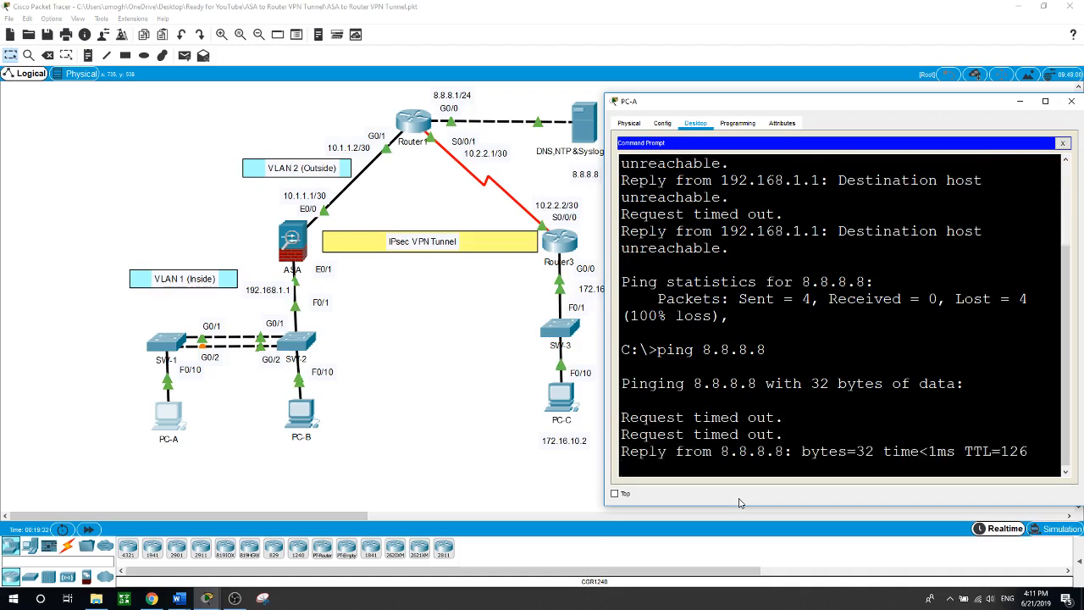
From PC-B's command prompt, ping 172.16.10.2 repeatedly until 4 of 4 replies return
{"action": "left_click", "coordinate": [441, 457]}
{"action": "left_click", "coordinate": [303, 415]}
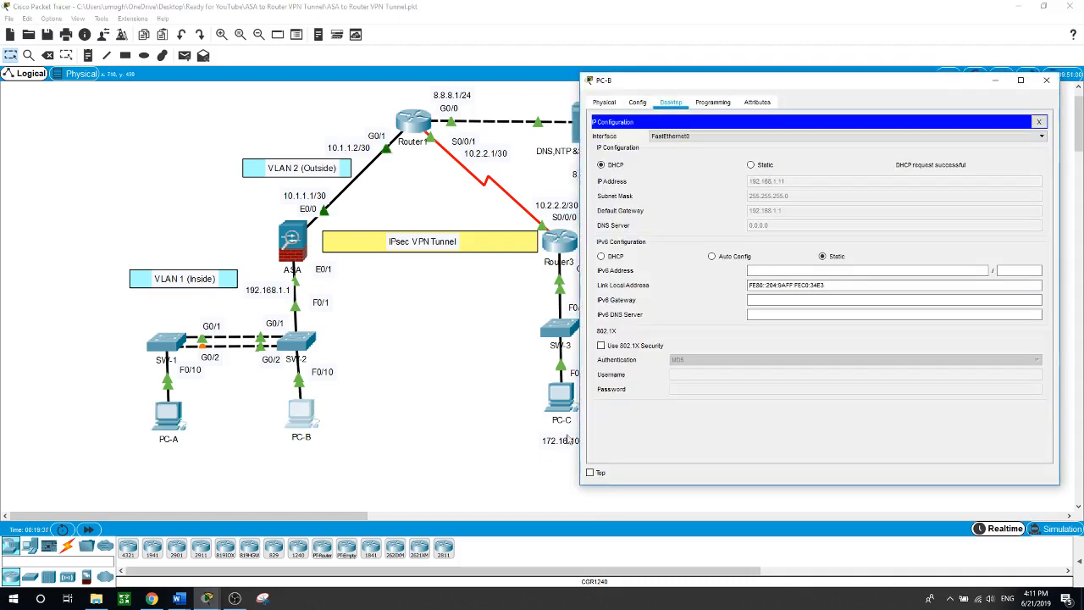
{"action": "left_click", "coordinate": [1038, 121]}
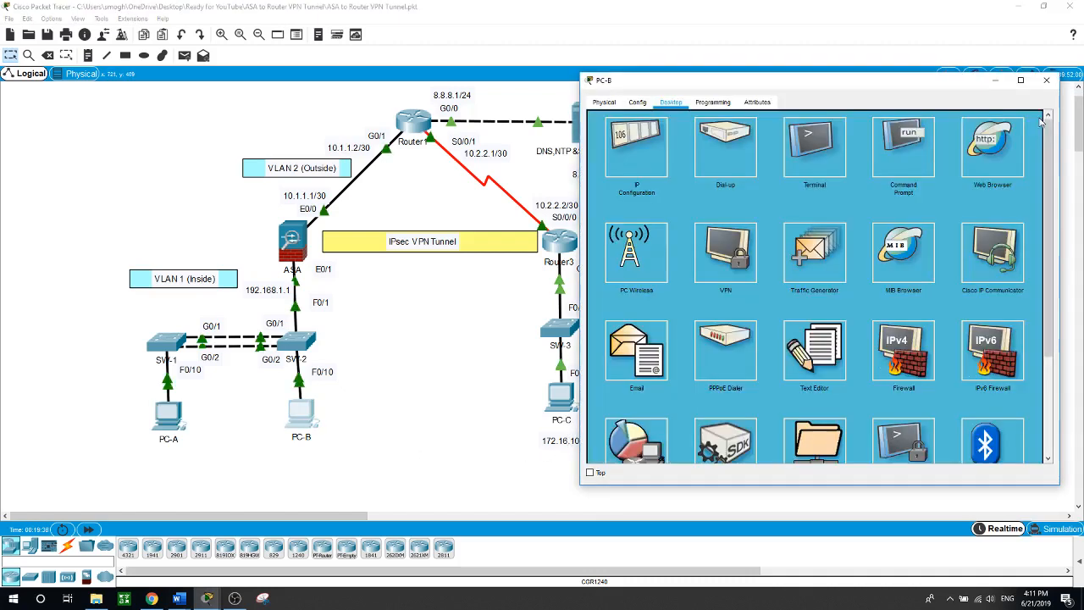
{"action": "left_click", "coordinate": [899, 175]}
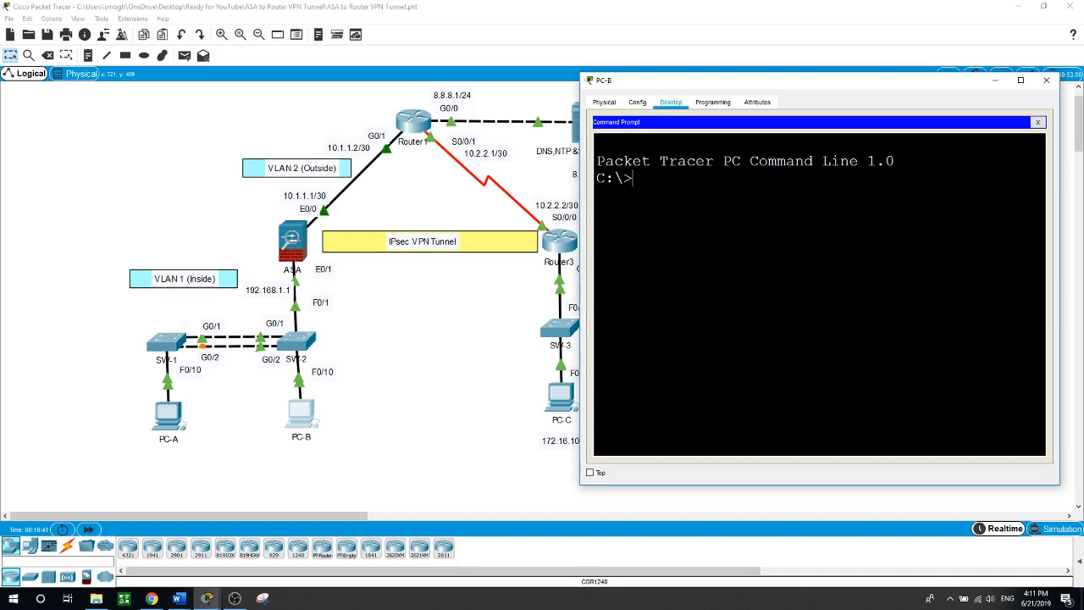
{"action": "type", "text": "pingn 172.16.10.2"}
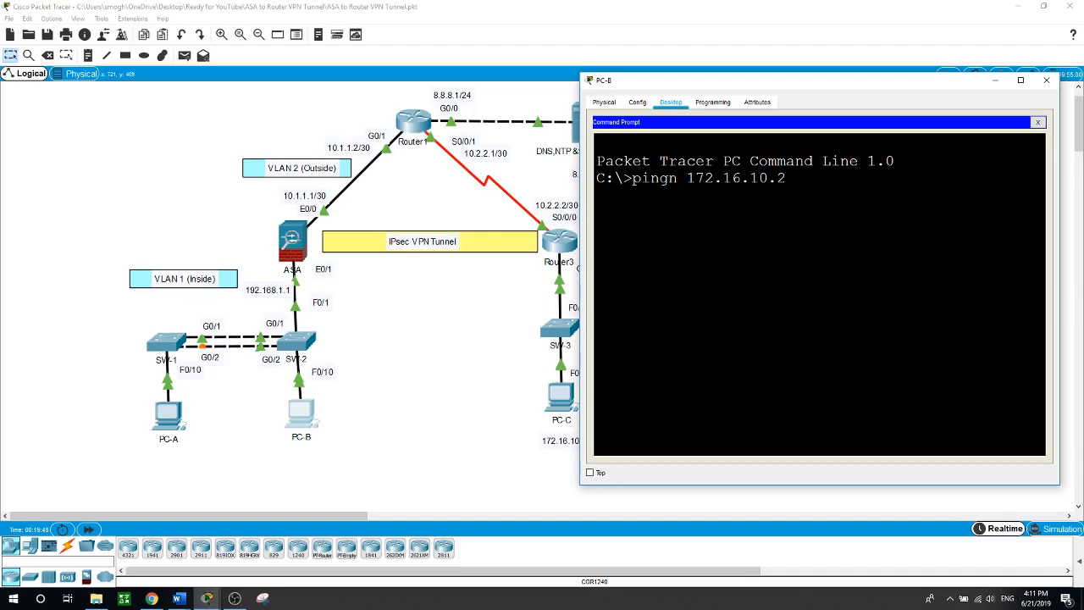
{"action": "key", "text": "Return"}
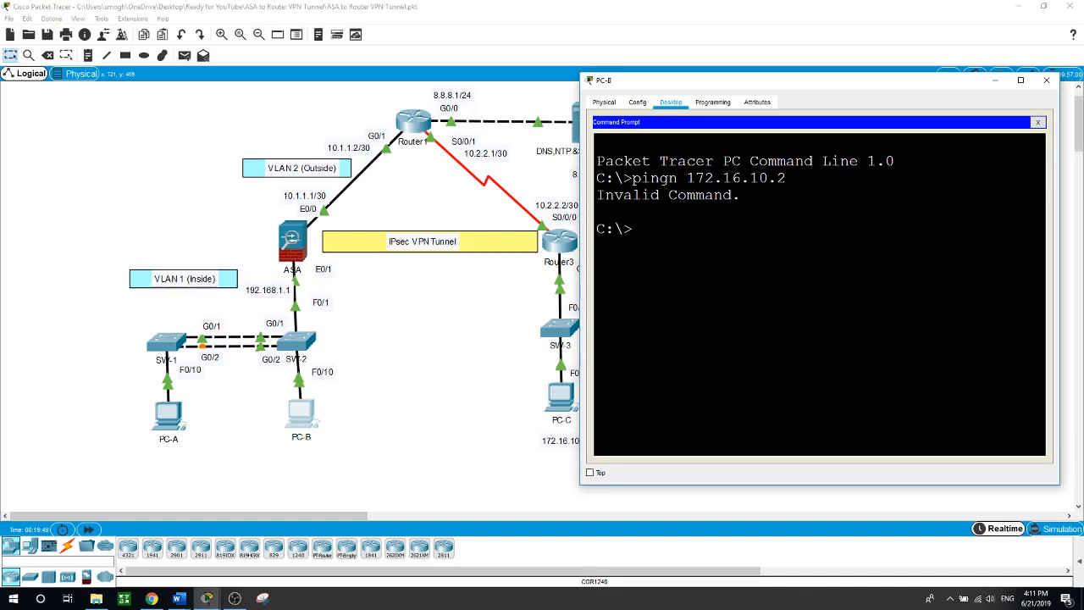
{"action": "type", "text": "ping 172.16.10.2"}
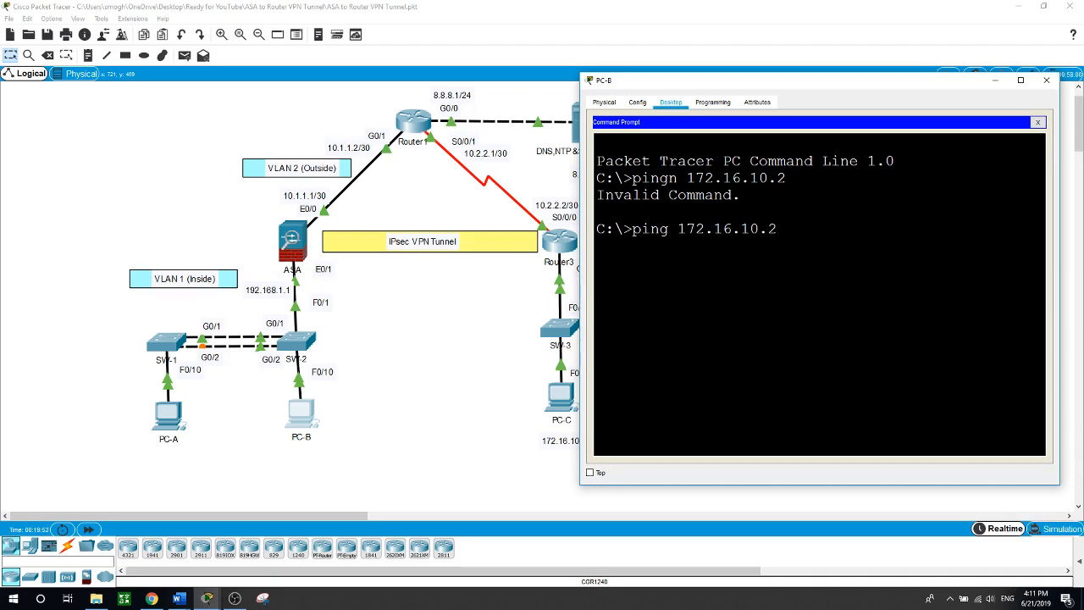
{"action": "key", "text": "Return"}
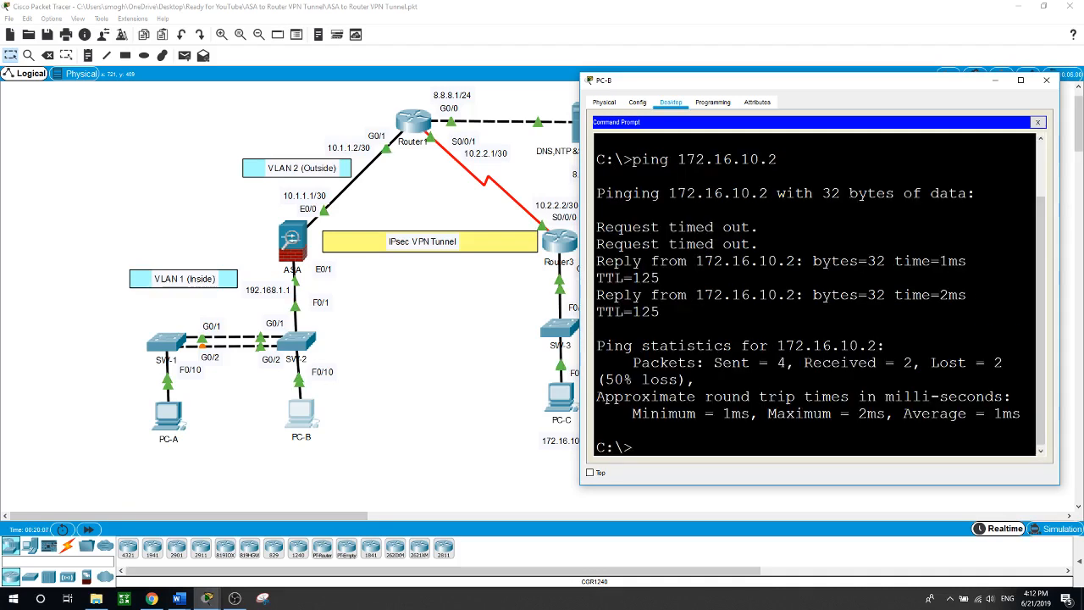
{"action": "key", "text": "Up"}
{"action": "key", "text": "Return"}
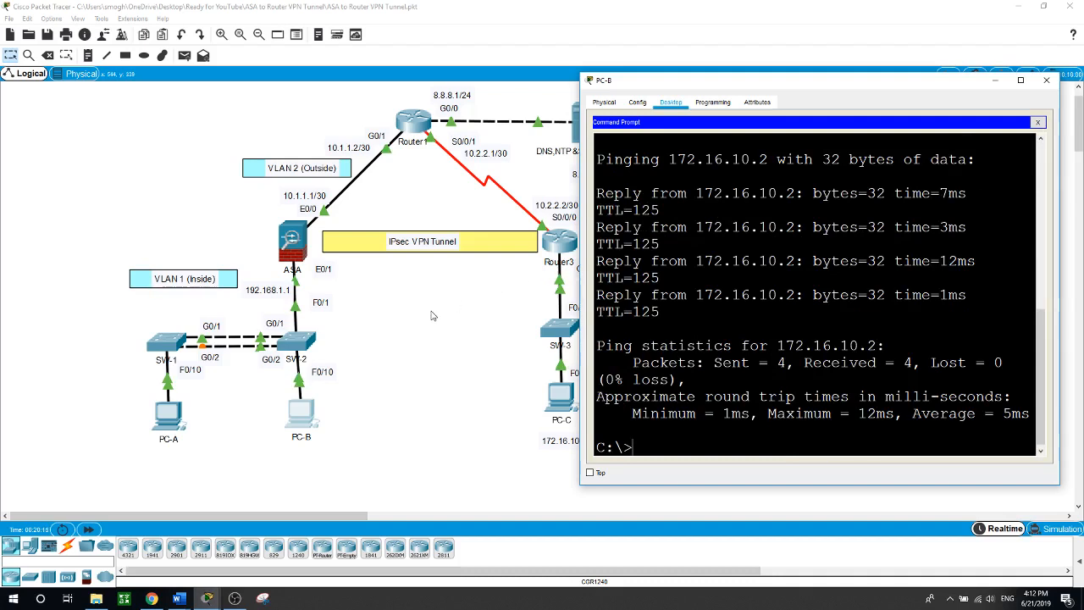
{"action": "left_click", "coordinate": [431, 315]}
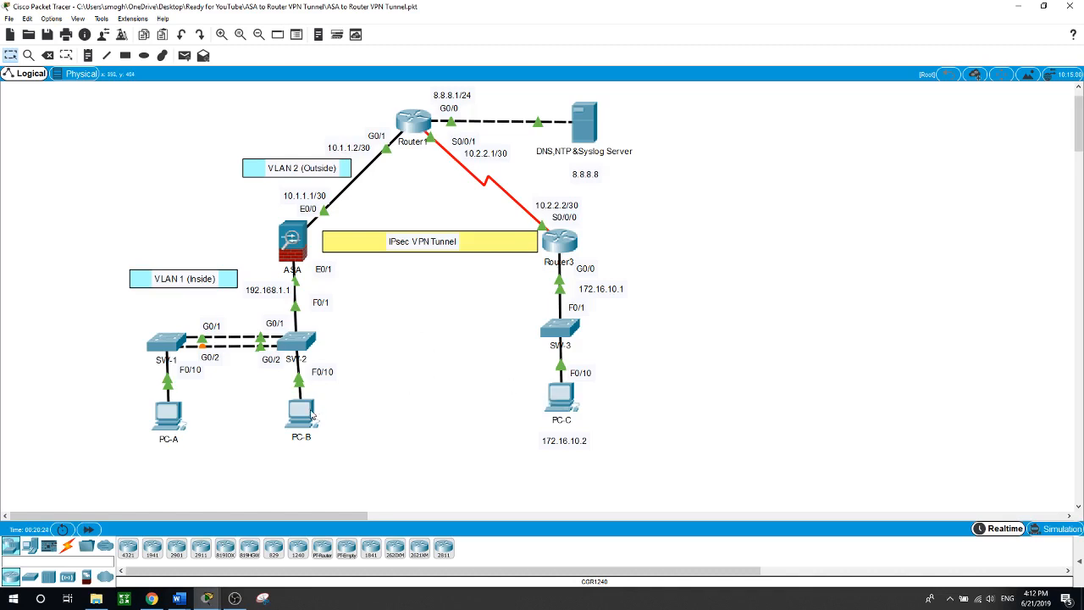
Ping 192.168.1.10 from PC-C's command prompt
{"action": "left_click", "coordinate": [561, 400]}
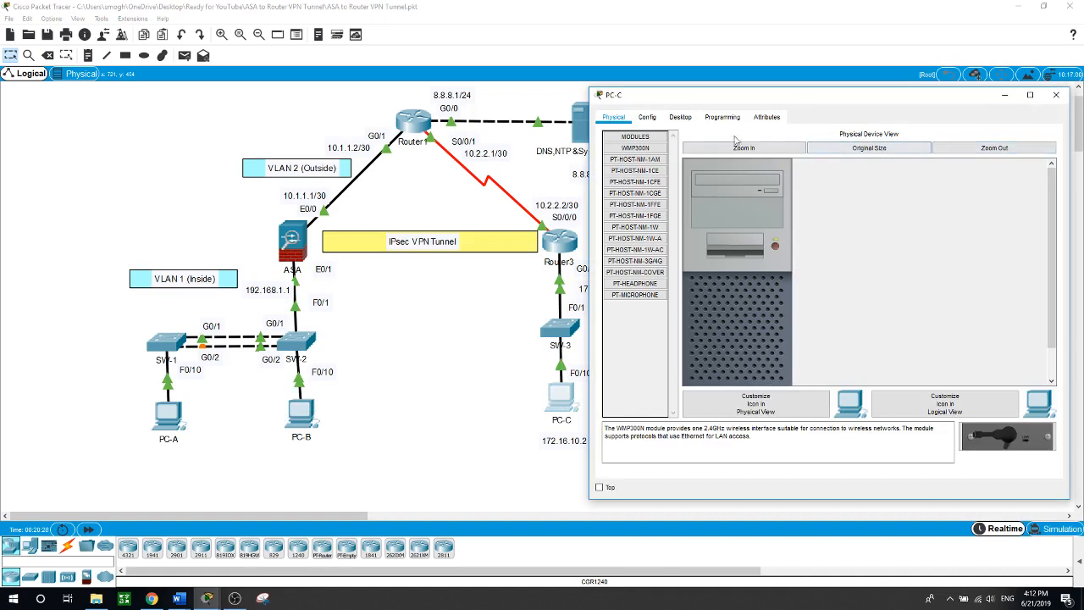
{"action": "left_click", "coordinate": [684, 119]}
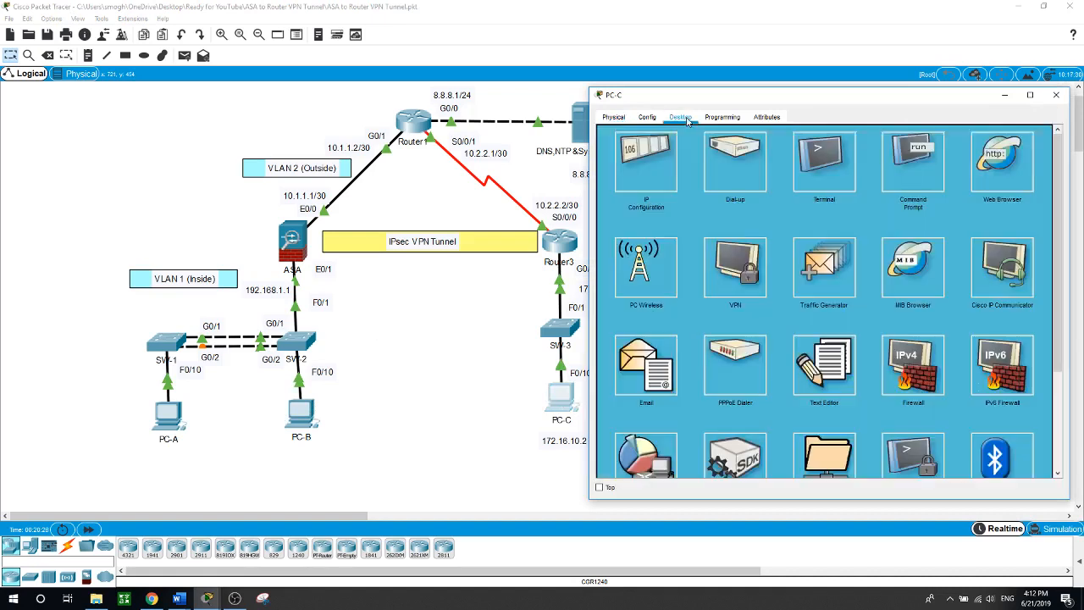
{"action": "left_click", "coordinate": [914, 166]}
{"action": "type", "text": "p"}
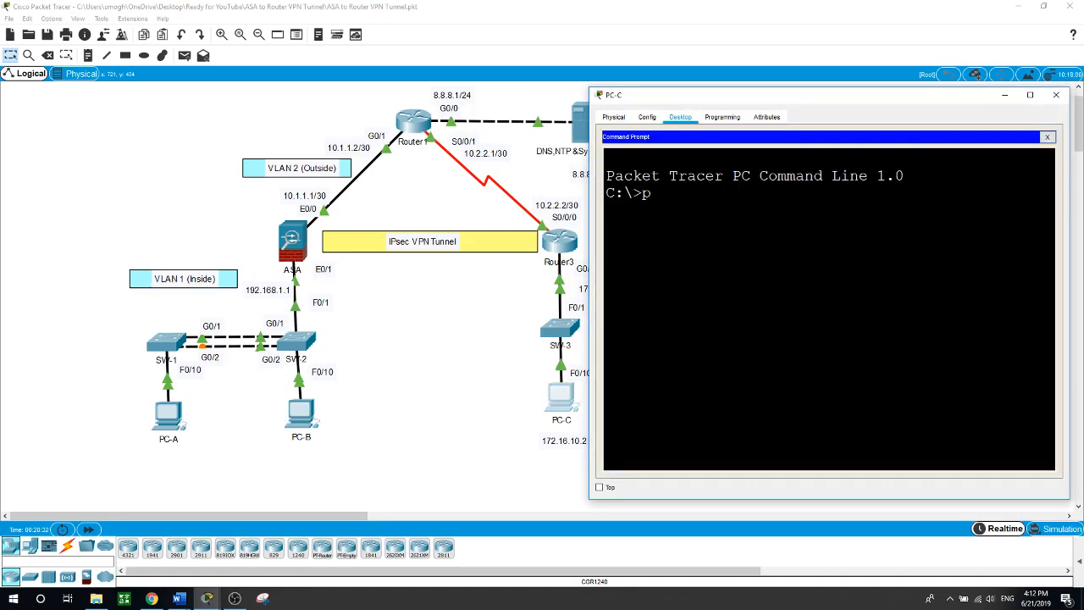
{"action": "type", "text": "ing 192.168.1.10"}
{"action": "key", "text": "Return"}
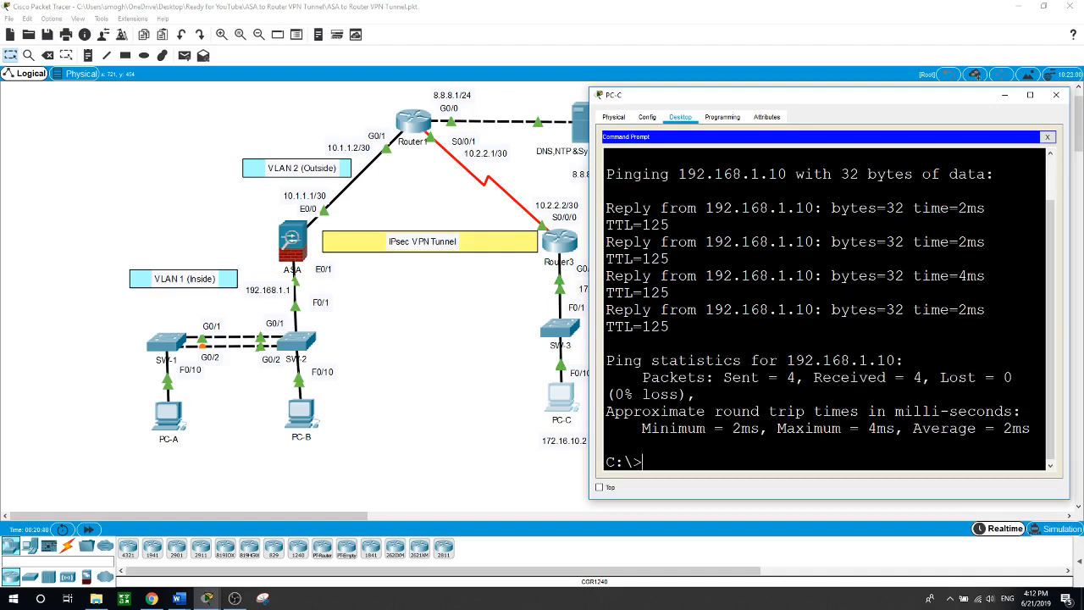
Trace the route from PC-C to 192.168.1.11
{"action": "type", "text": "tracert 192.168.1.11"}
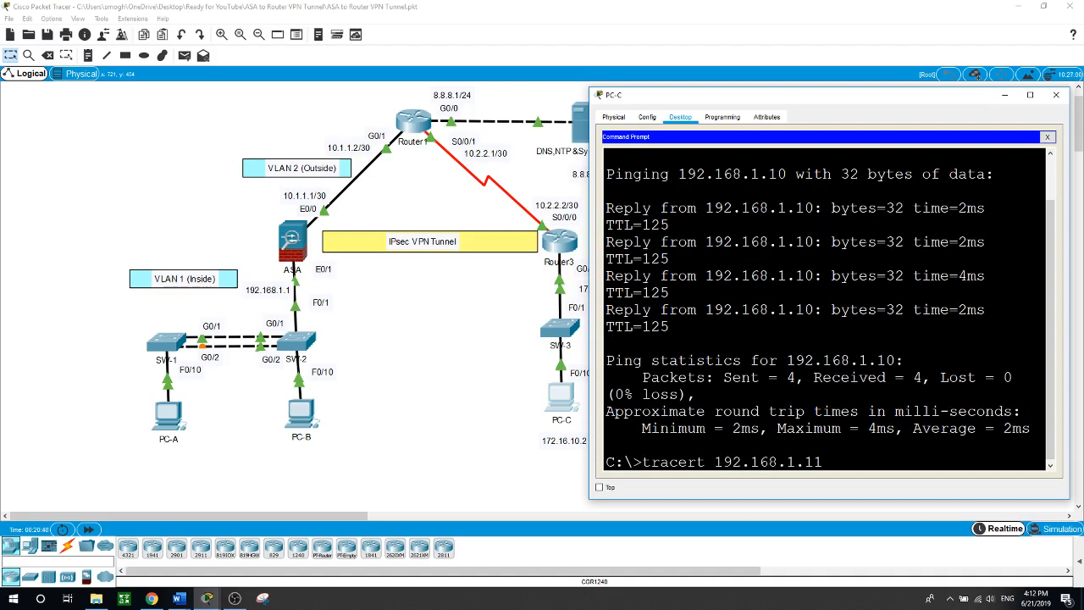
{"action": "key", "text": "Return"}
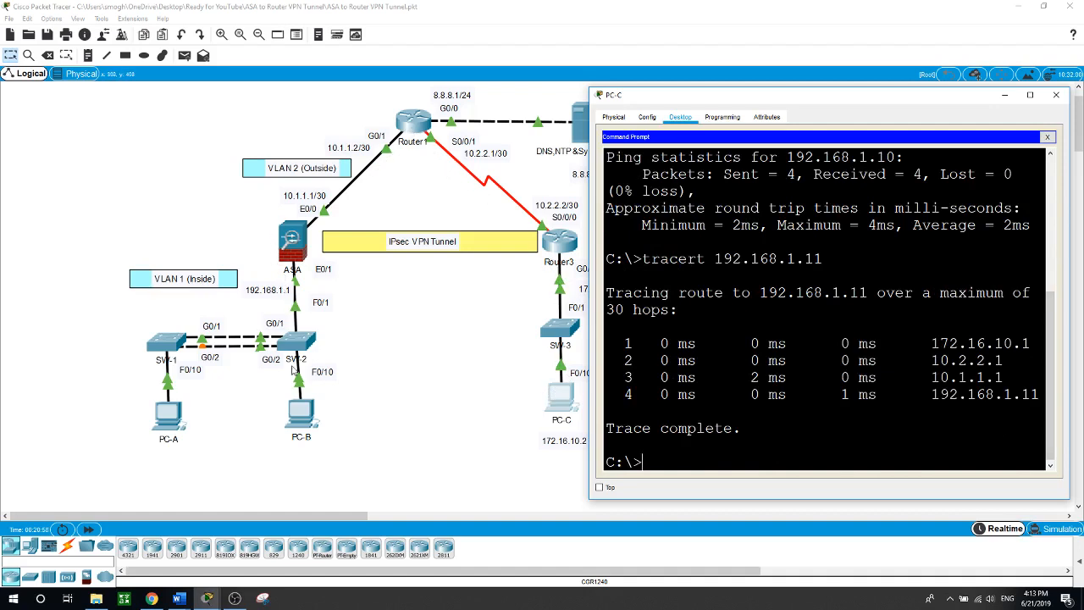
{"action": "left_click", "coordinate": [414, 449]}
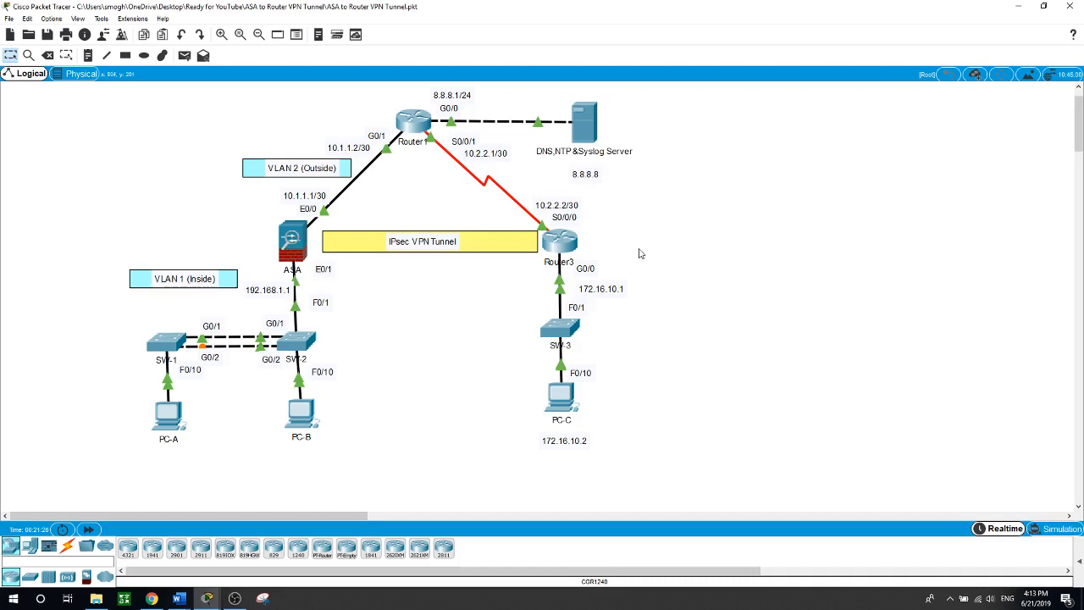
Run show version on Router3 and check that the security package is disabled
{"action": "left_click", "coordinate": [556, 243]}
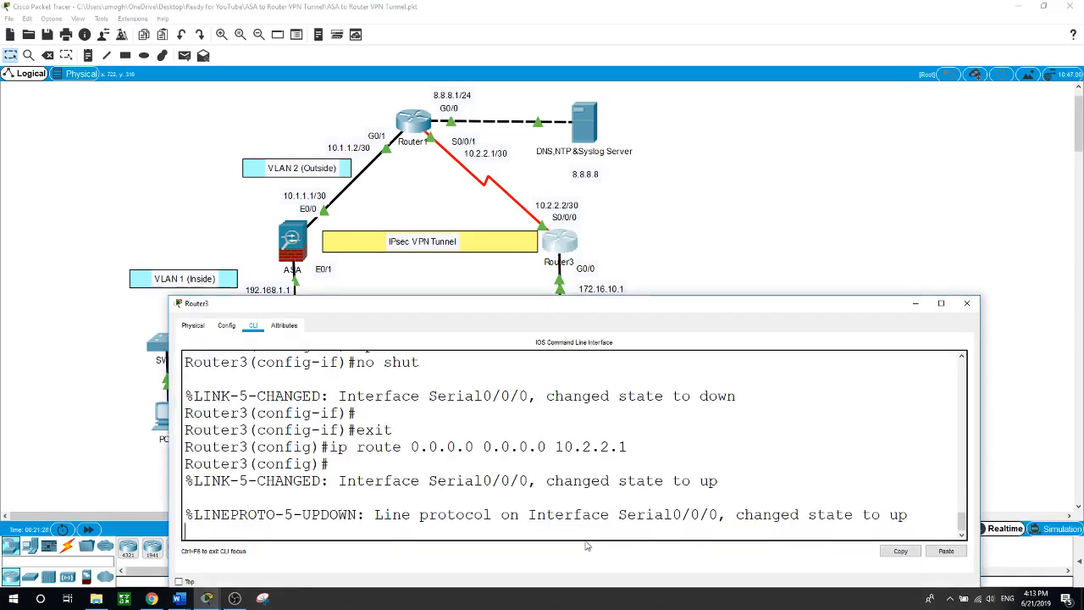
{"action": "key", "text": "Return"}
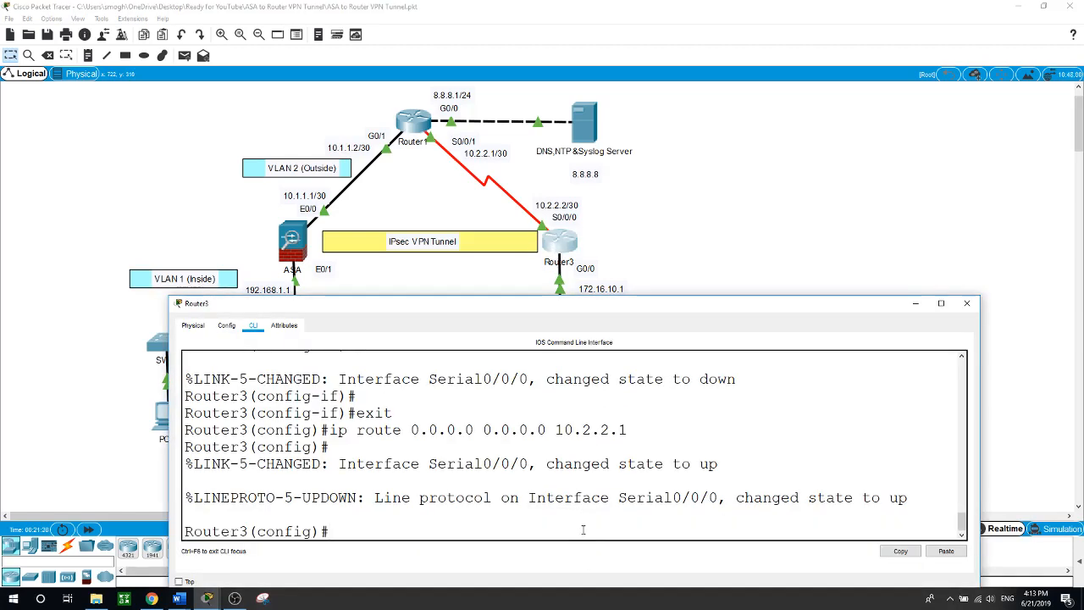
{"action": "type", "text": "exit"}
{"action": "key", "text": "Return"}
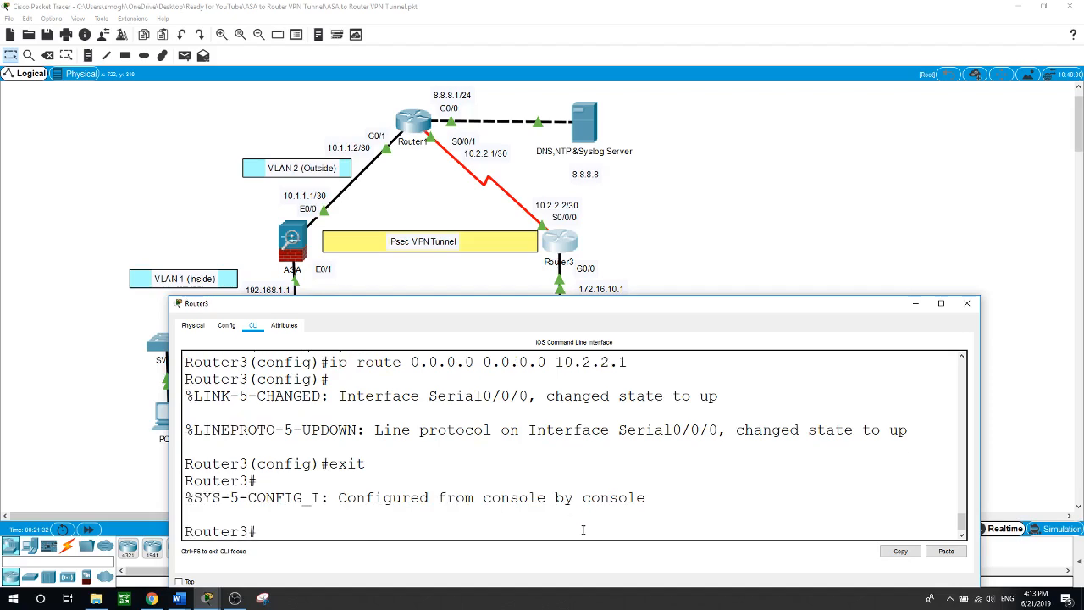
{"action": "type", "text": "show version"}
{"action": "key", "text": "Return"}
{"action": "key", "text": "space"}
{"action": "key", "text": "space"}
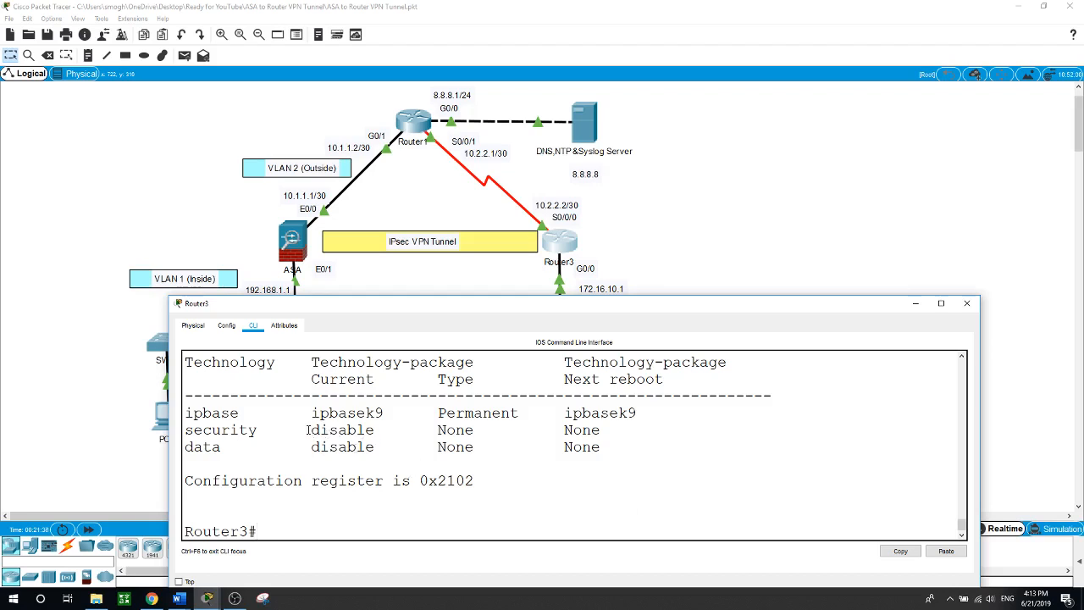
{"action": "left_click_drag", "start_coordinate": [303, 430], "coordinate": [384, 430]}
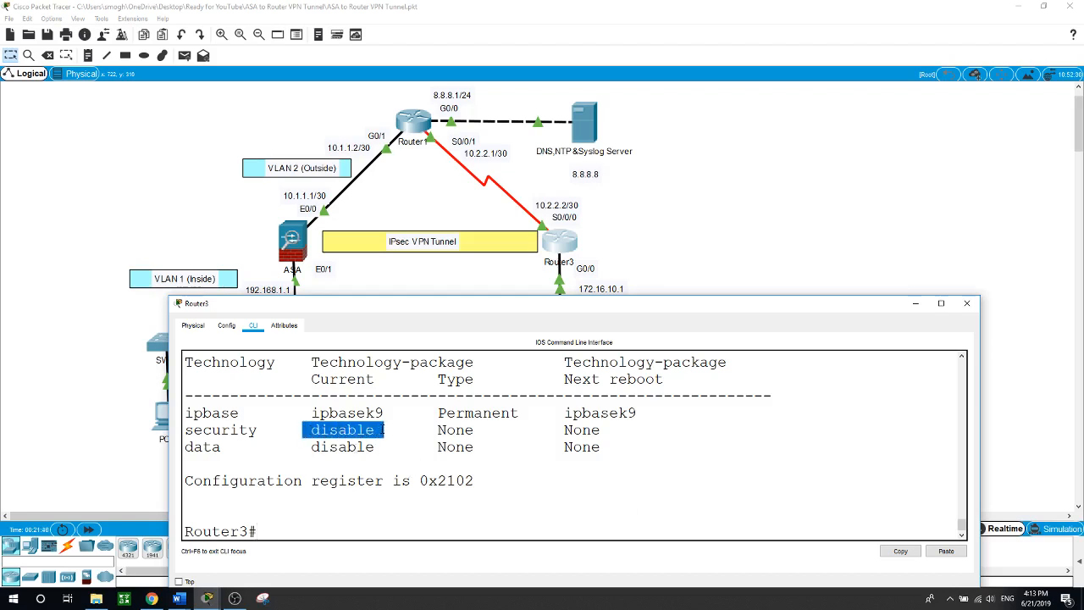
{"action": "left_click", "coordinate": [392, 532]}
Set license boot module c1900 technology-package securityk9 and accept the agreement
{"action": "type", "text": "conf t"}
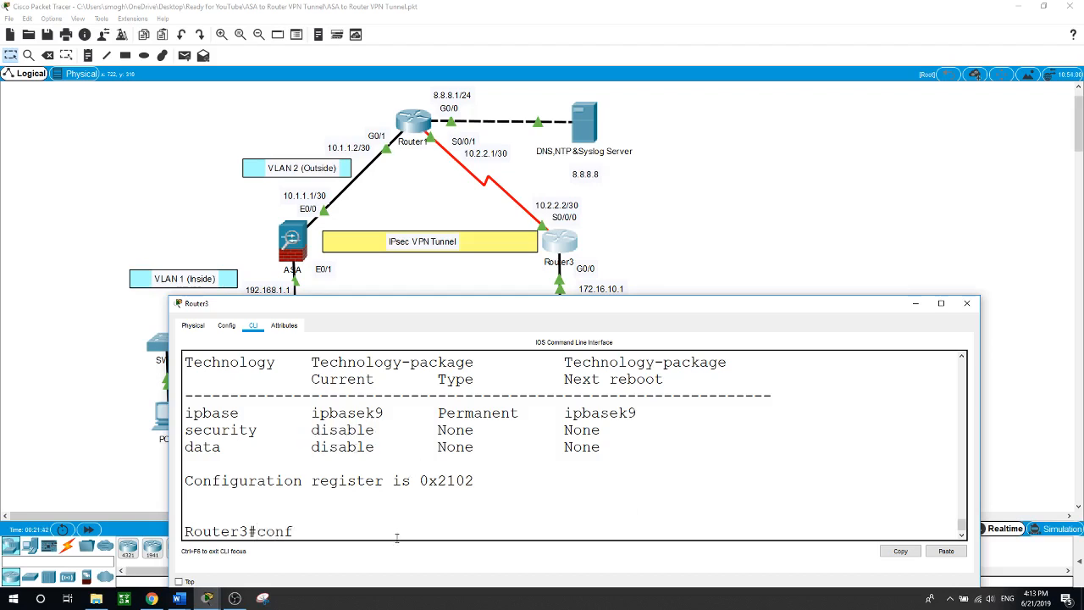
{"action": "key", "text": "Return"}
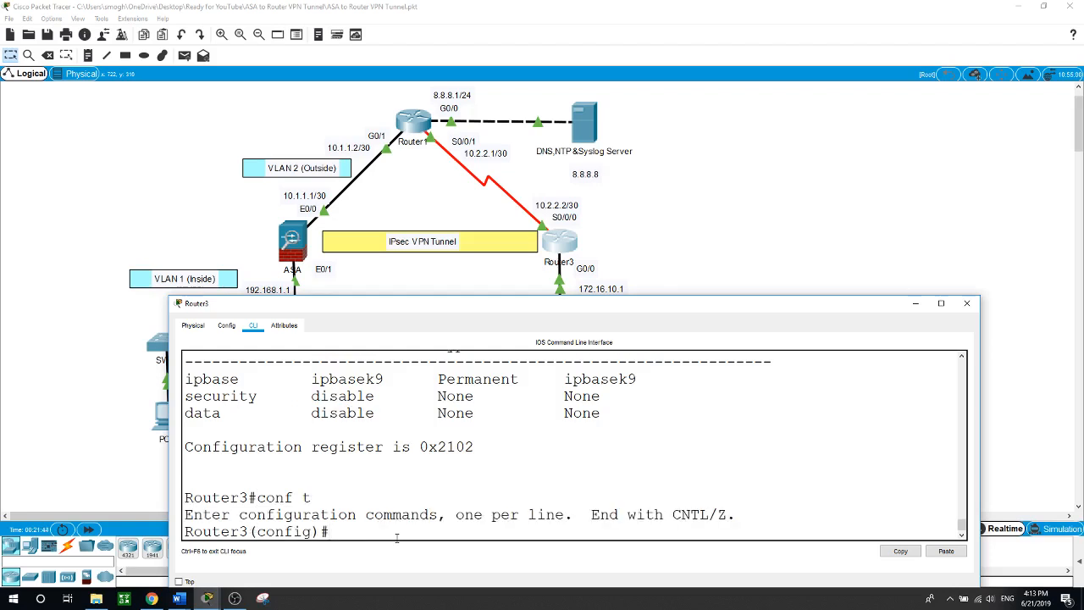
{"action": "type", "text": "lic"}
{"action": "key", "text": "Tab"}
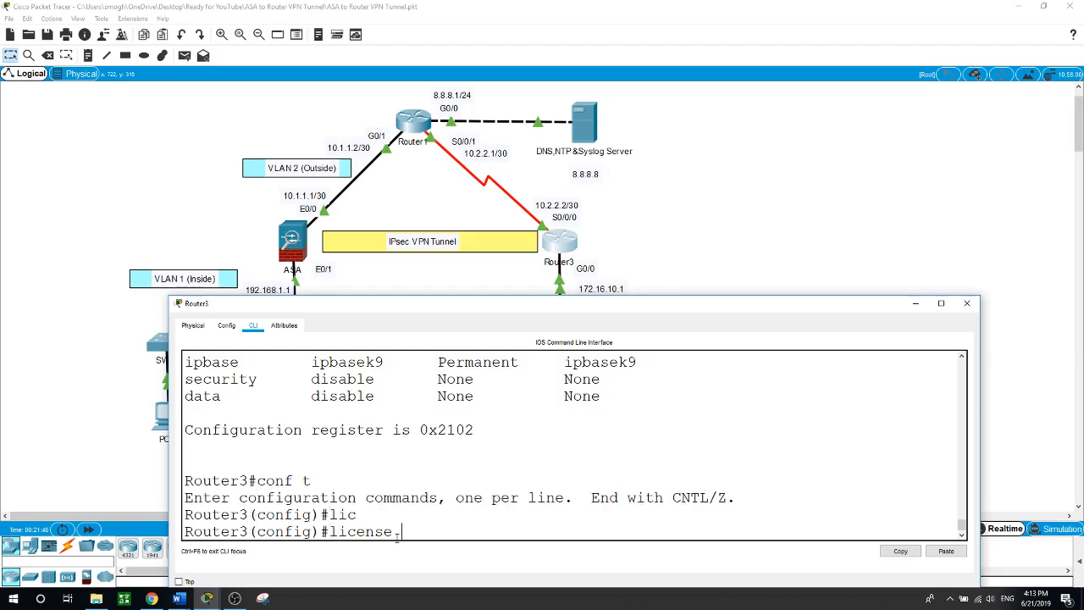
{"action": "type", "text": "bo"}
{"action": "key", "text": "Tab"}
{"action": "type", "text": "m"}
{"action": "key", "text": "Tab"}
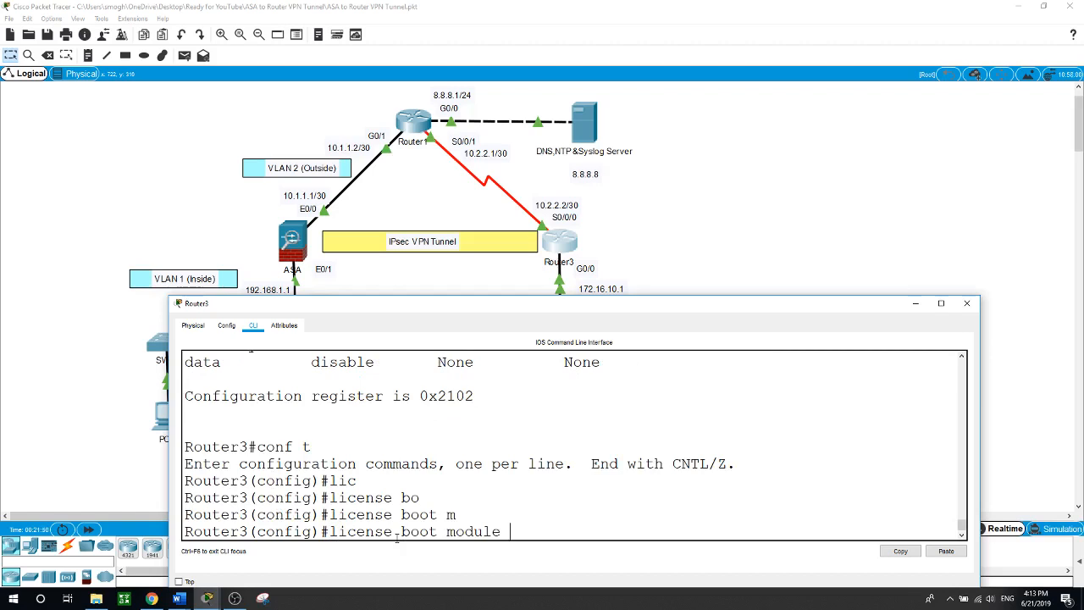
{"action": "type", "text": "c"}
{"action": "key", "text": "Tab"}
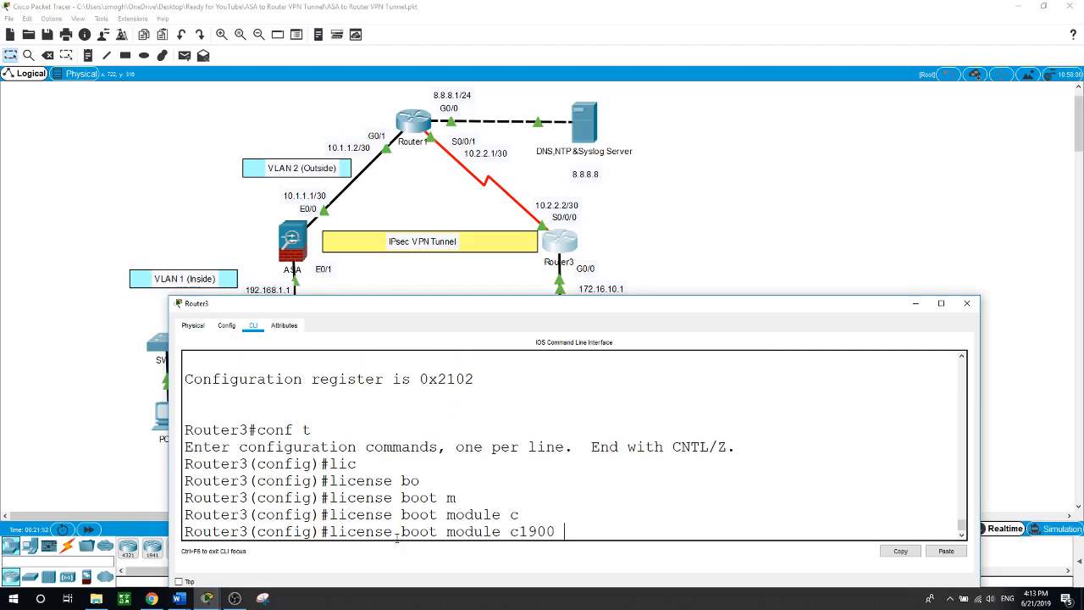
{"action": "type", "text": "t"}
{"action": "key", "text": "Tab"}
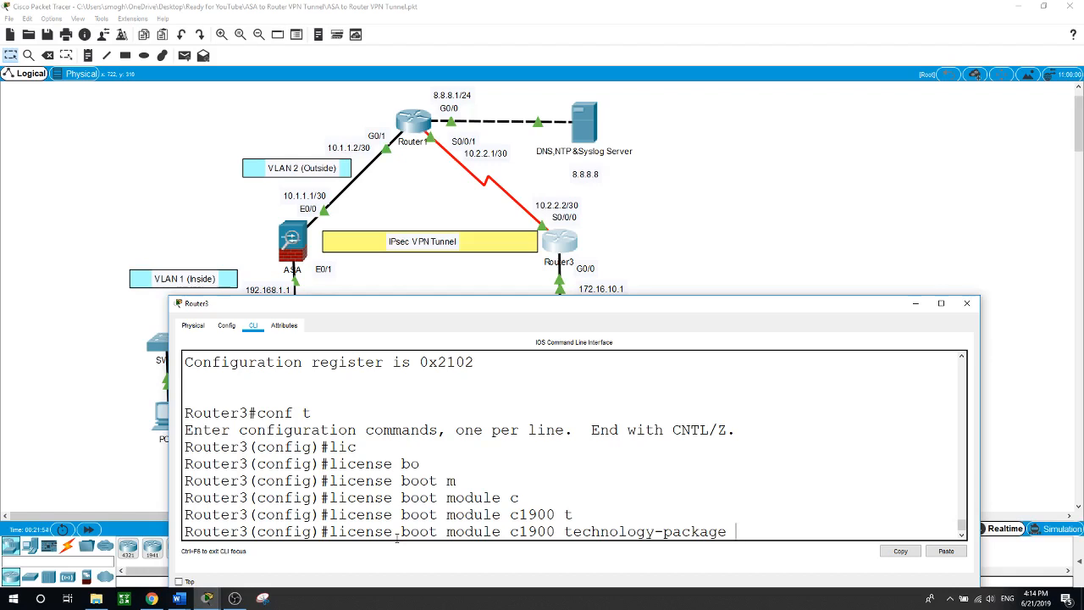
{"action": "type", "text": "se"}
{"action": "key", "text": "Tab"}
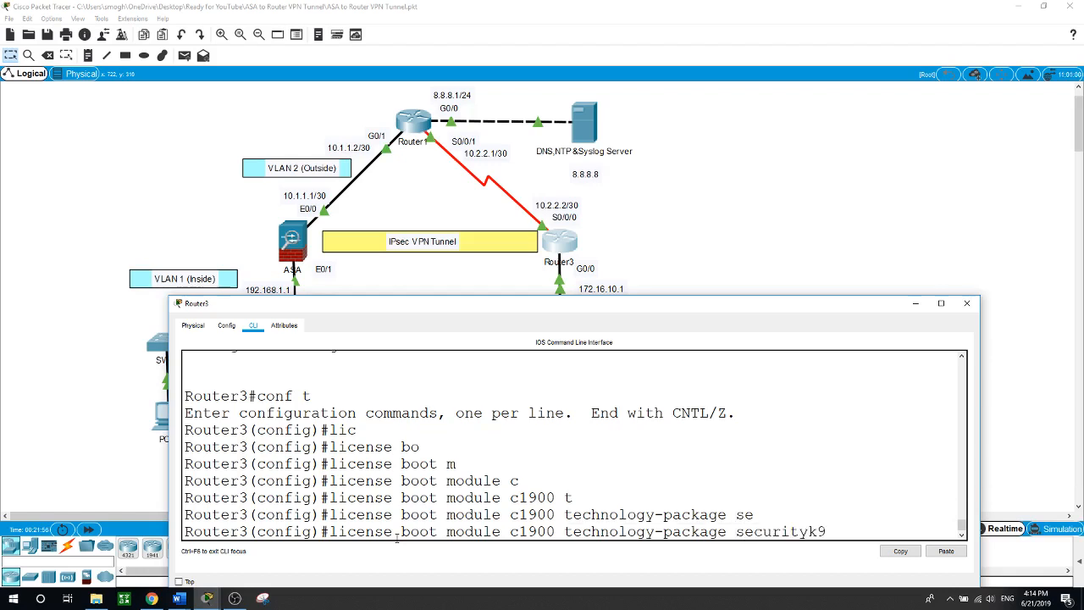
{"action": "key", "text": "Return"}
{"action": "type", "text": "yes"}
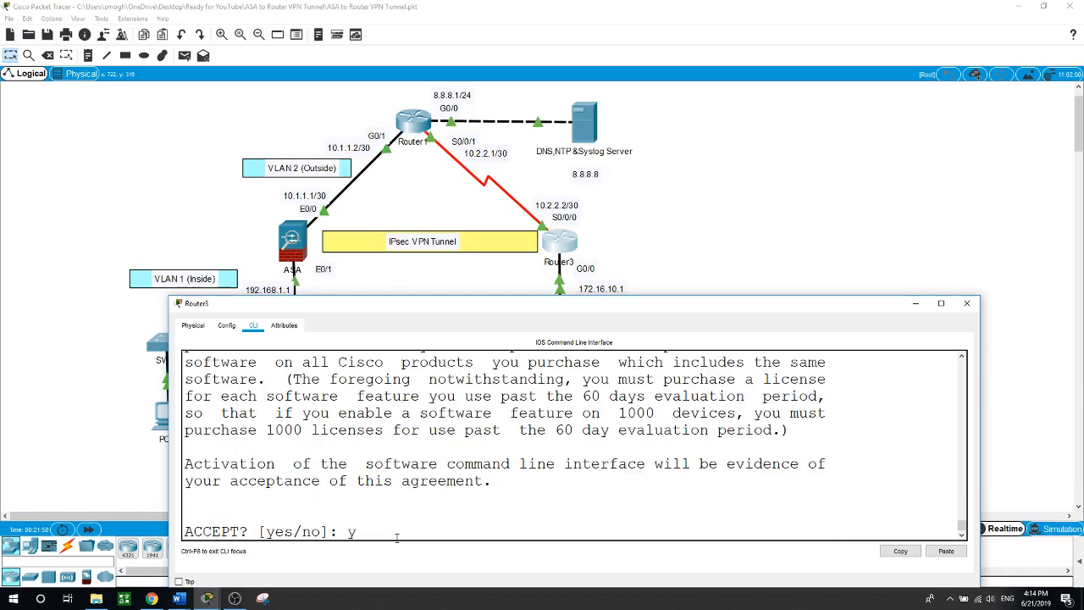
{"action": "key", "text": "Return"}
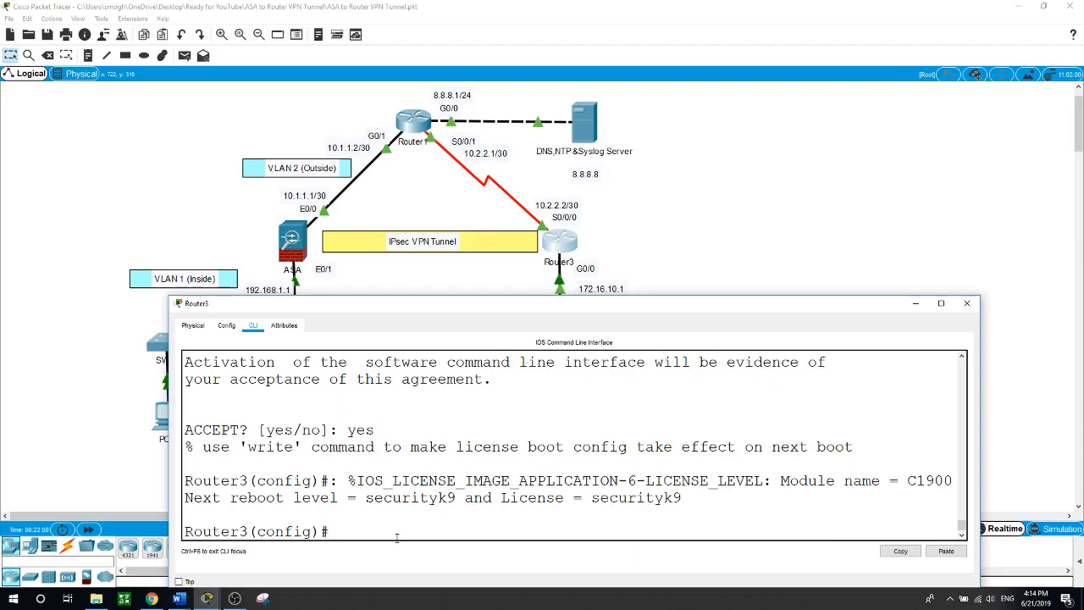
Leave configuration mode and reload Router3
{"action": "type", "text": "exit"}
{"action": "key", "text": "Return"}
{"action": "key", "text": "Return"}
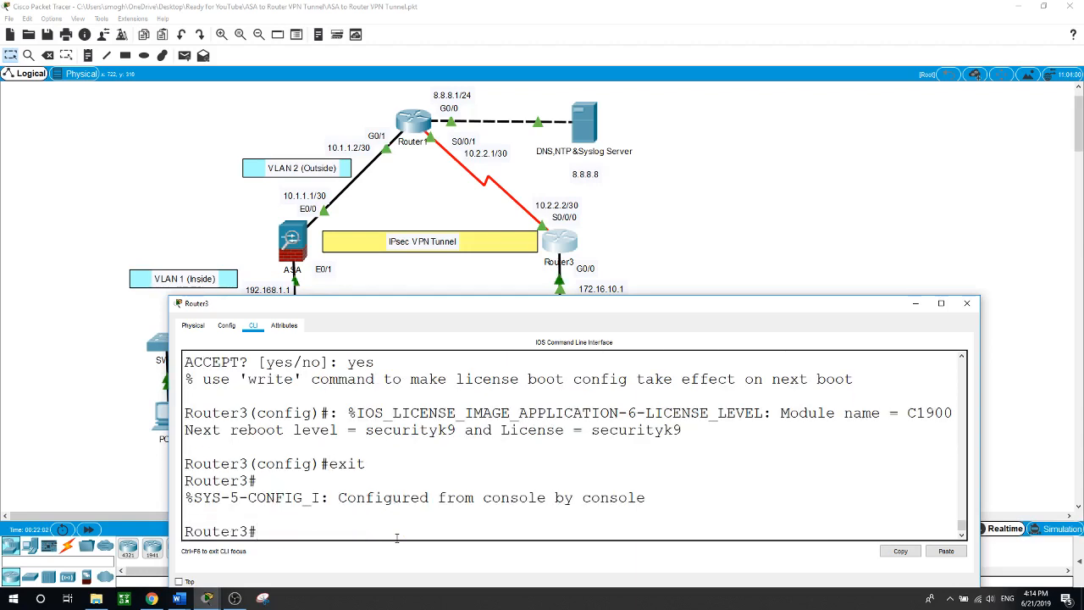
{"action": "type", "text": "rea"}
{"action": "type", "text": "oad"}
{"action": "key", "text": "Return"}
{"action": "type", "text": "yes"}
{"action": "key", "text": "Return"}
{"action": "key", "text": "Return"}
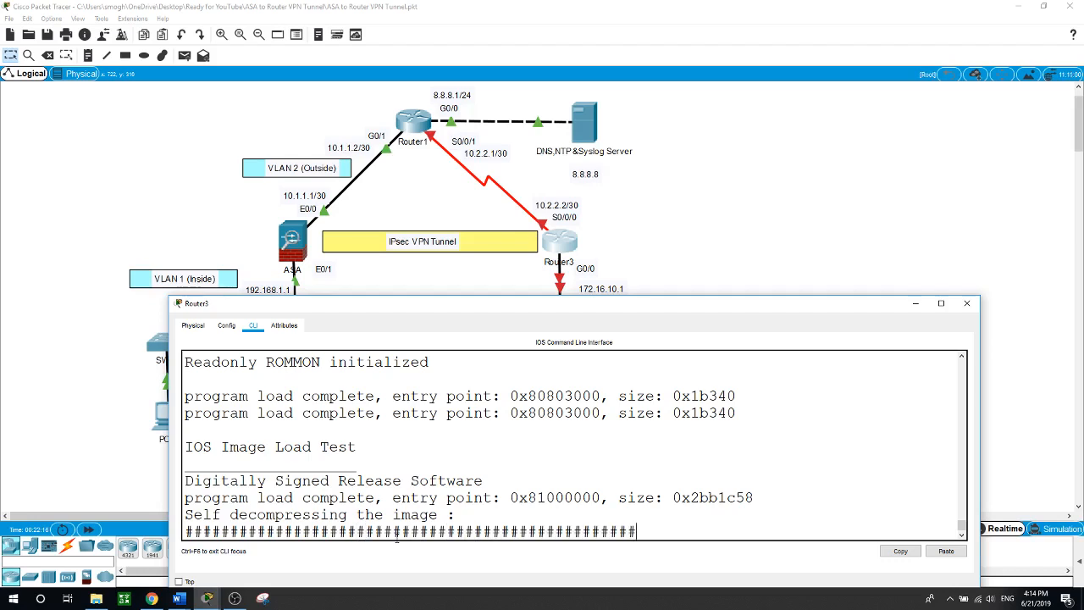
After the reboot, run show version on Router3 and confirm securityk9 shows an Evaluation license
{"action": "key", "text": "Return"}
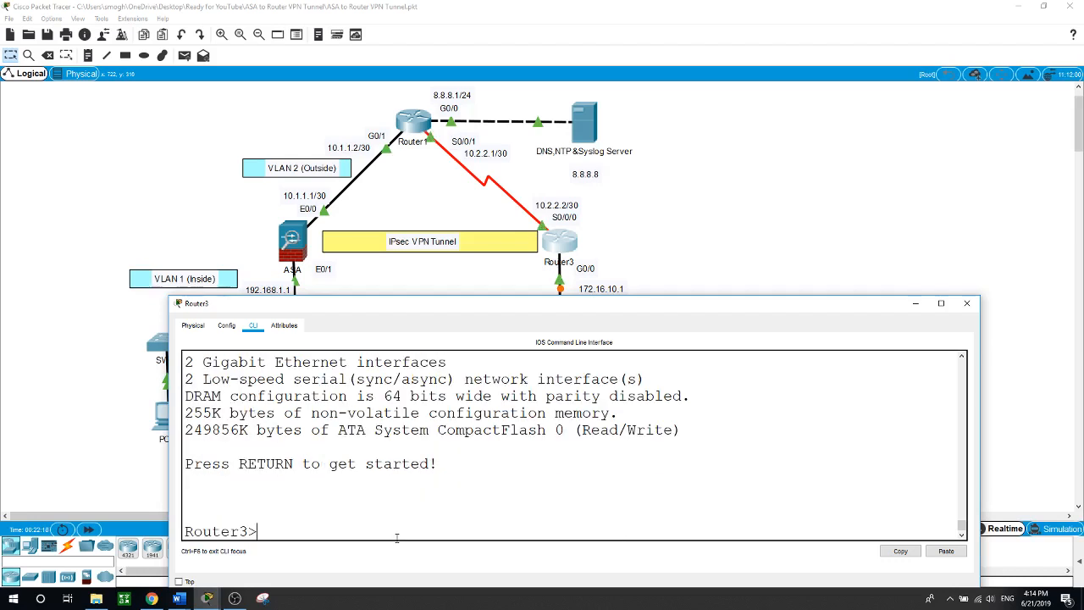
{"action": "type", "text": "end"}
{"action": "key", "text": "Return"}
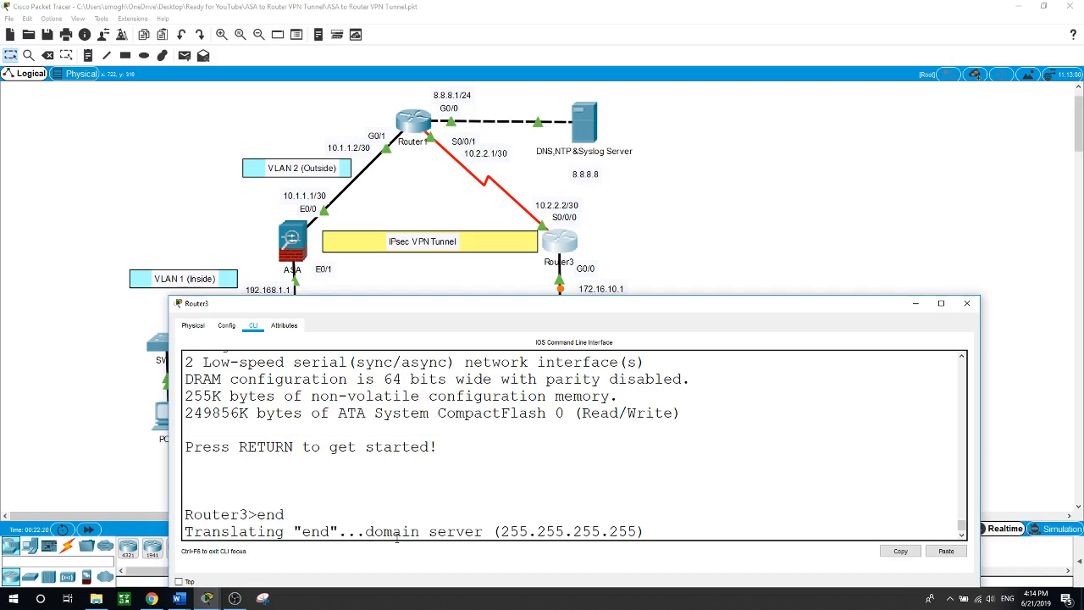
{"action": "key", "text": "ctrl+shift+6"}
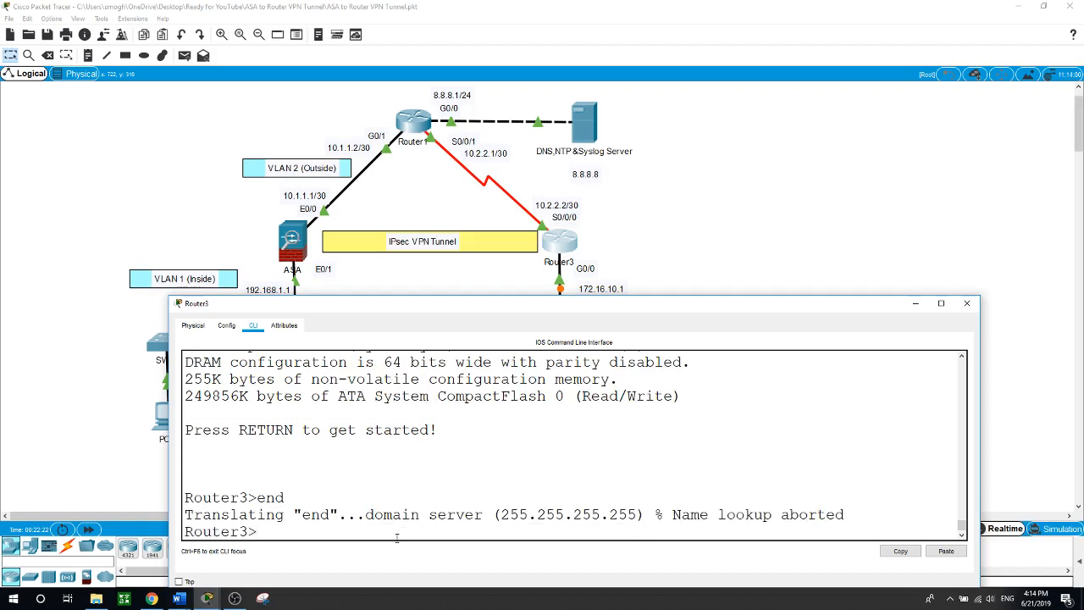
{"action": "type", "text": "en"}
{"action": "key", "text": "Return"}
{"action": "type", "text": "show v"}
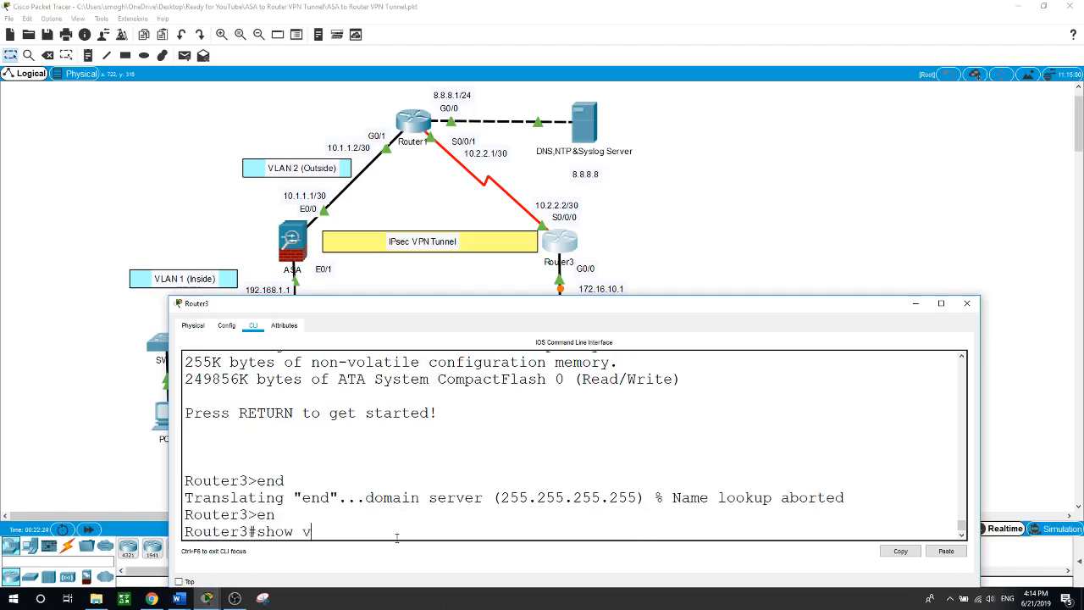
{"action": "type", "text": "ersion"}
{"action": "key", "text": "Return"}
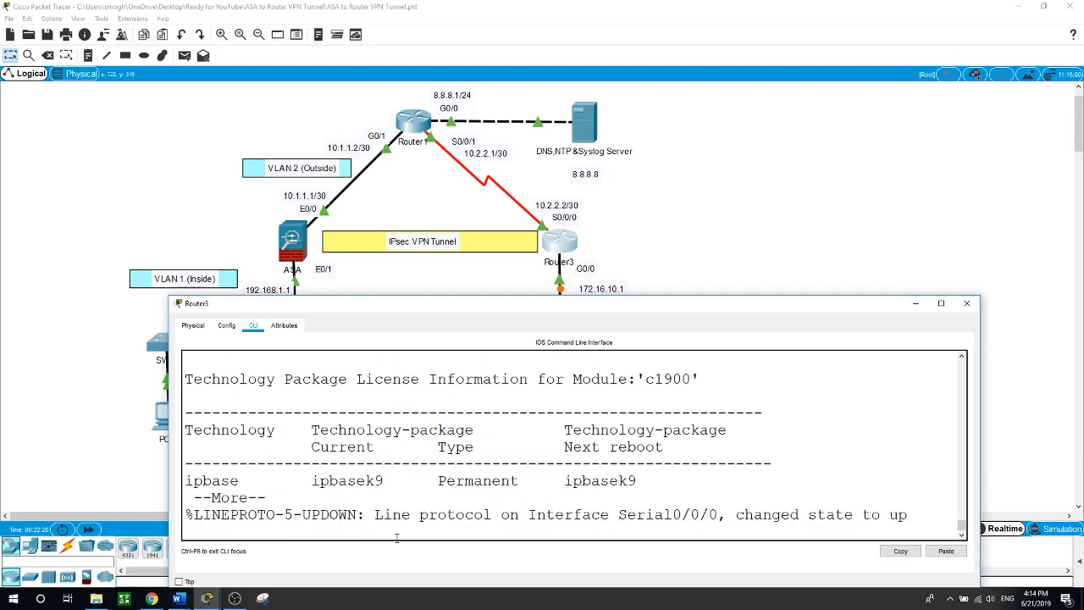
{"action": "key", "text": "space"}
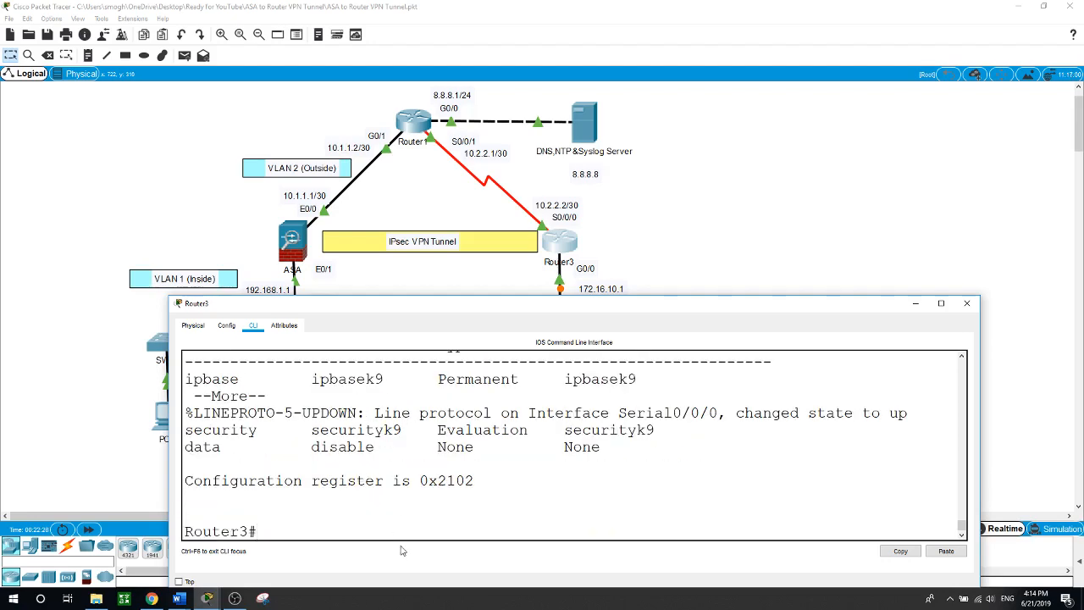
{"action": "left_click_drag", "start_coordinate": [311, 430], "coordinate": [529, 431]}
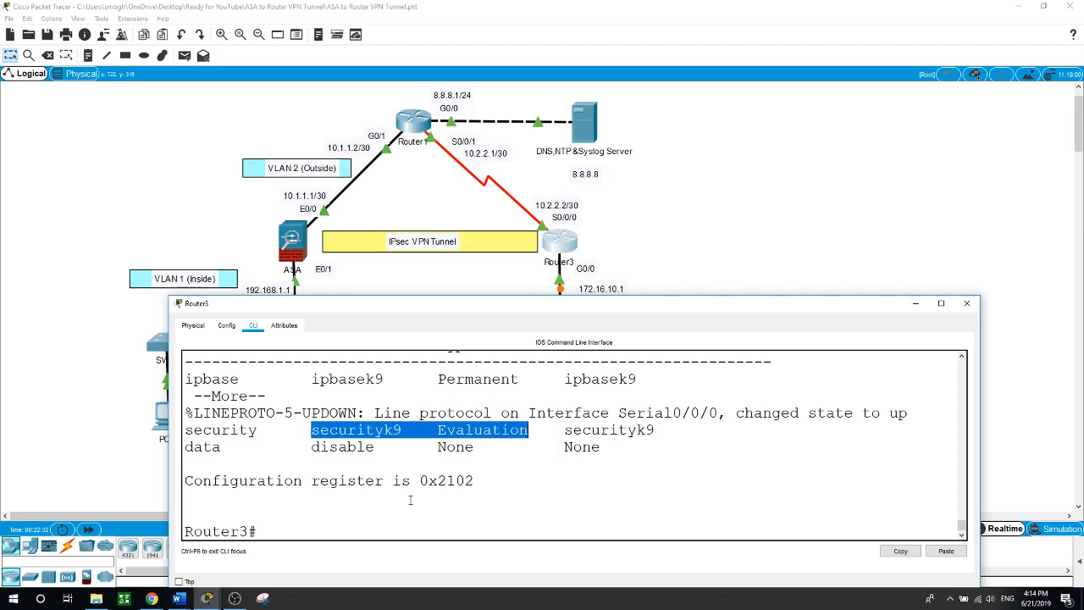
{"action": "left_click", "coordinate": [409, 529]}
{"action": "left_click", "coordinate": [94, 296]}
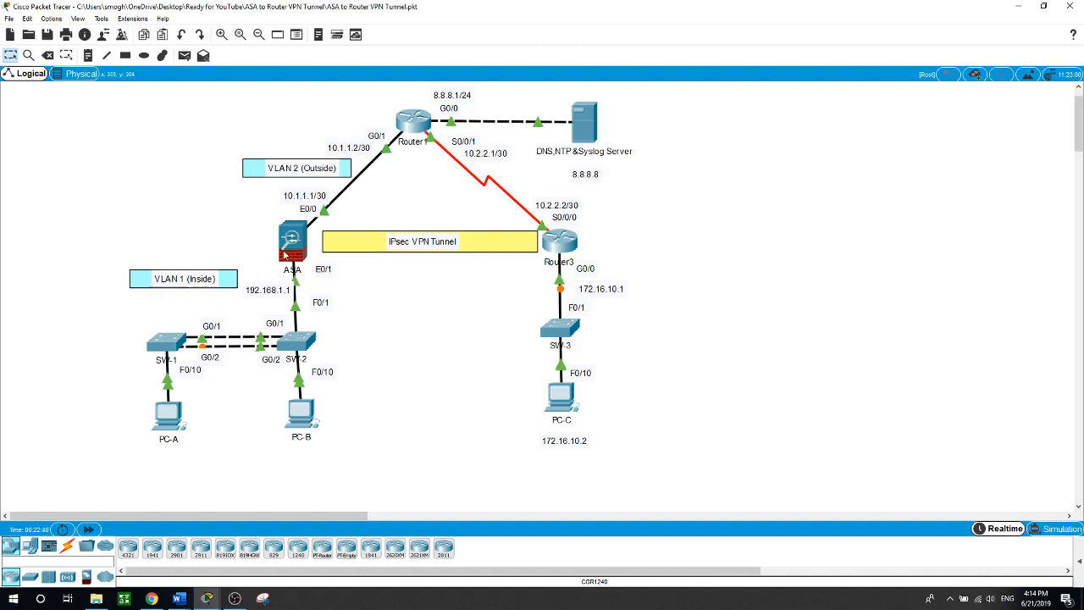
Create IKEv1 policy 10 in the ASA command line
{"action": "left_click", "coordinate": [291, 253]}
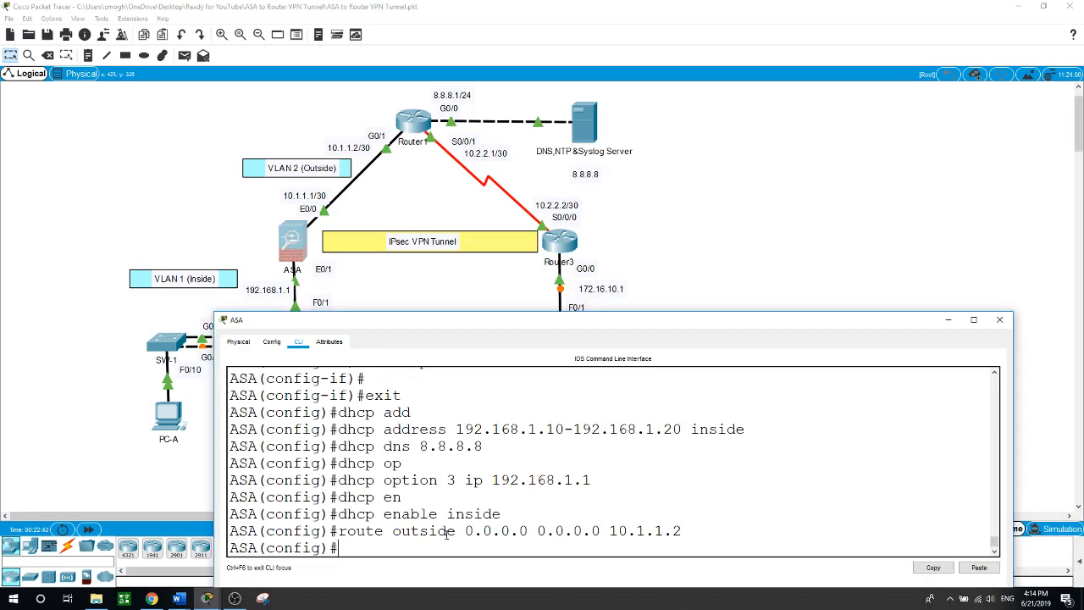
{"action": "type", "text": "cr"}
{"action": "key", "text": "Tab"}
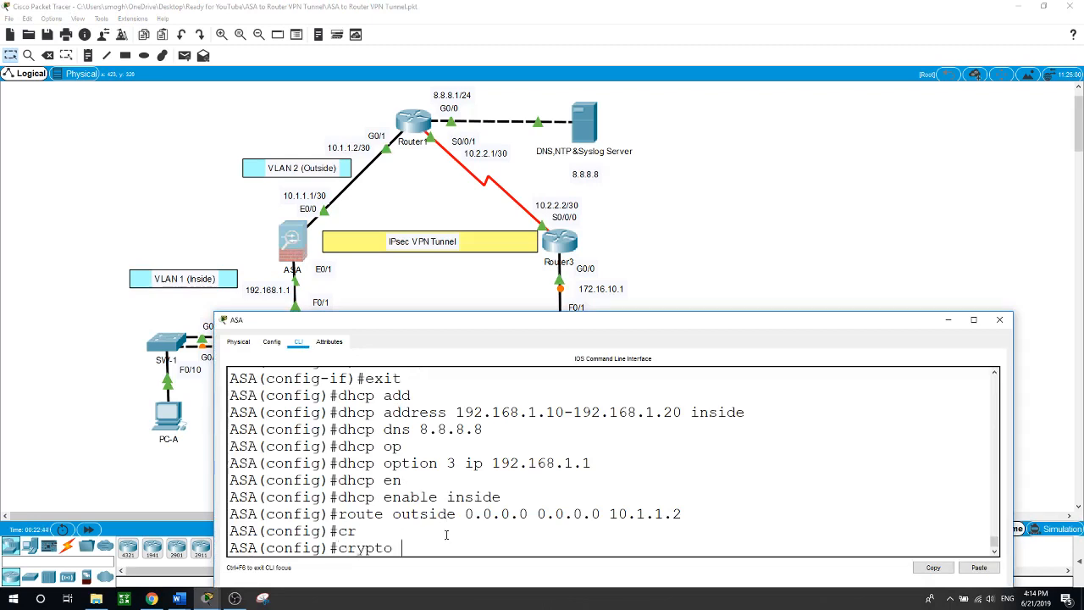
{"action": "type", "text": "ik"}
{"action": "key", "text": "Tab"}
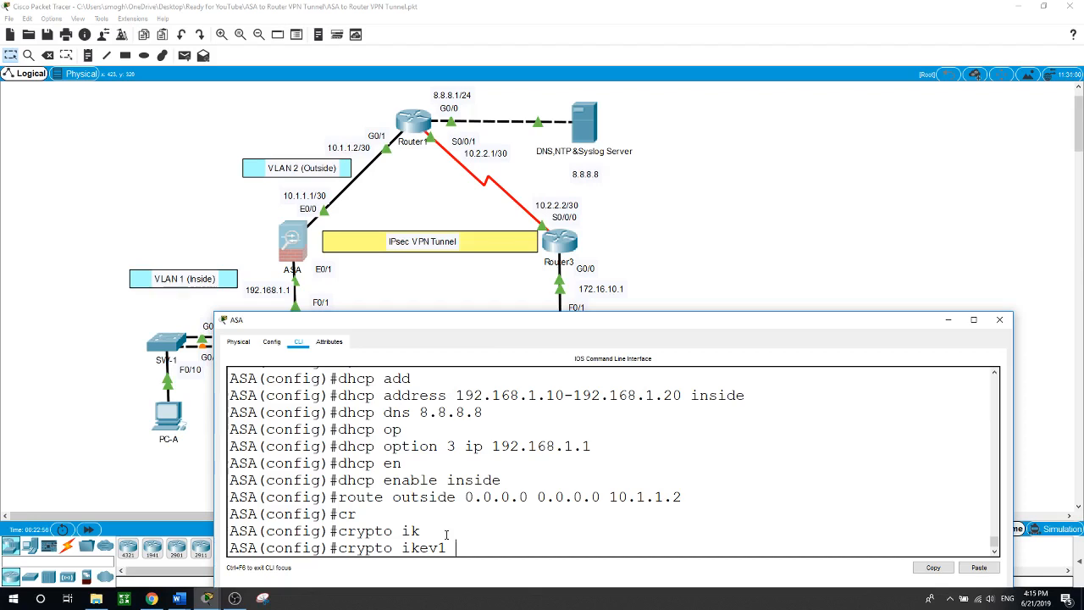
{"action": "type", "text": "po"}
{"action": "key", "text": "Tab"}
{"action": "type", "text": "10"}
{"action": "key", "text": "Return"}
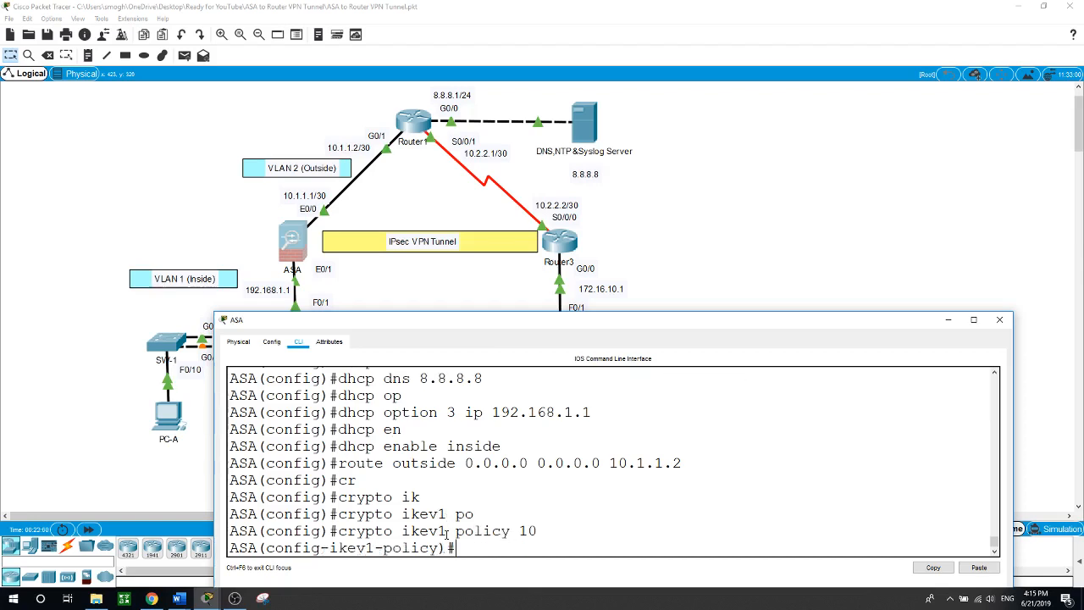
Set policy 10 to pre-shared key authentication with AES encryption
{"action": "type", "text": "au"}
{"action": "key", "text": "Tab"}
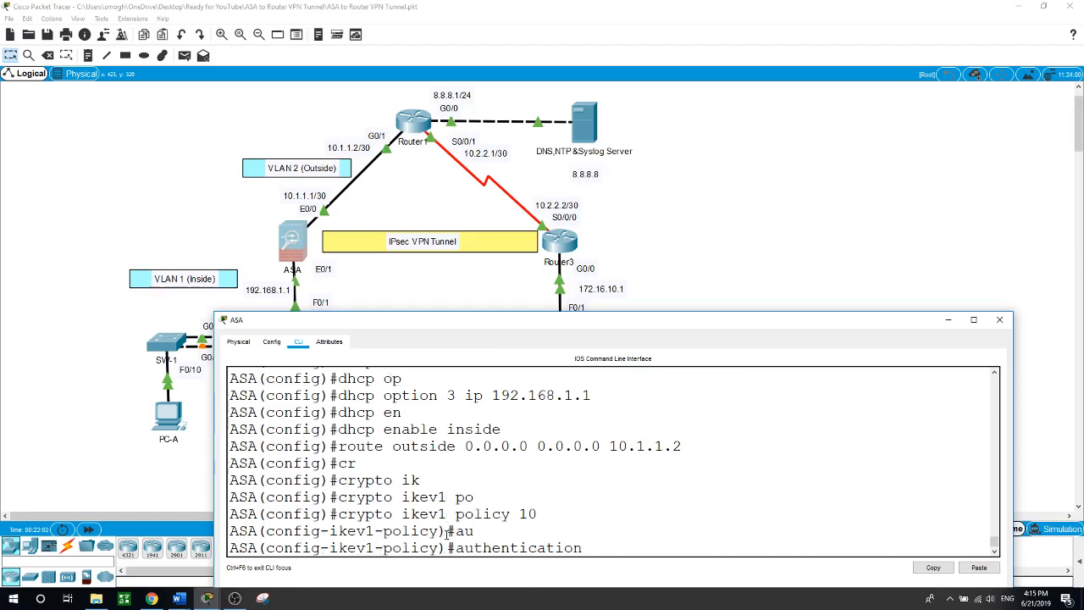
{"action": "type", "text": "pr"}
{"action": "key", "text": "Tab"}
{"action": "key", "text": "Return"}
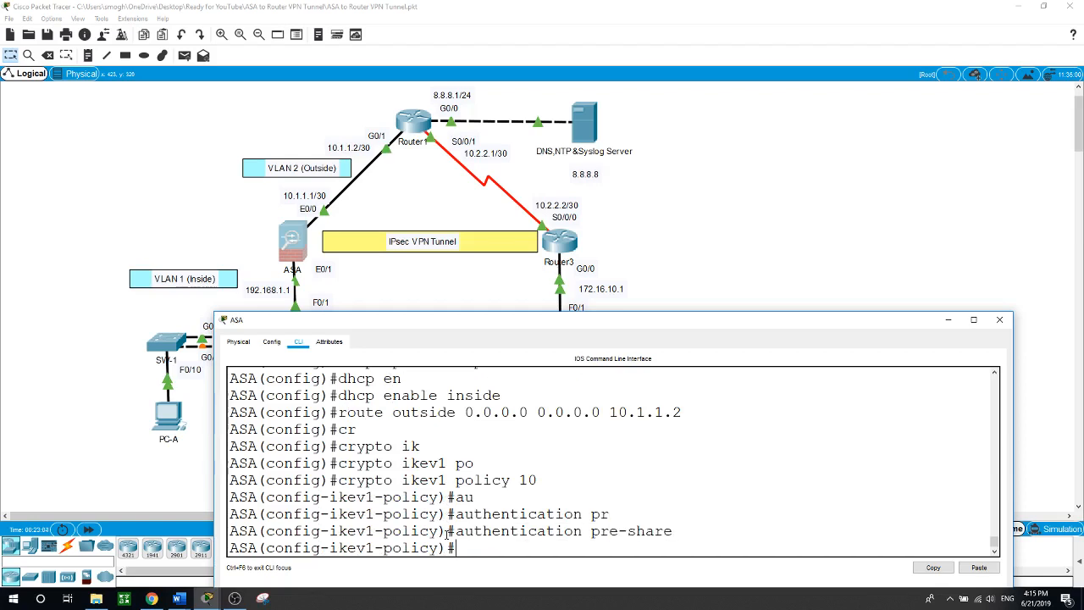
{"action": "type", "text": "en"}
{"action": "key", "text": "Tab"}
{"action": "type", "text": "aes"}
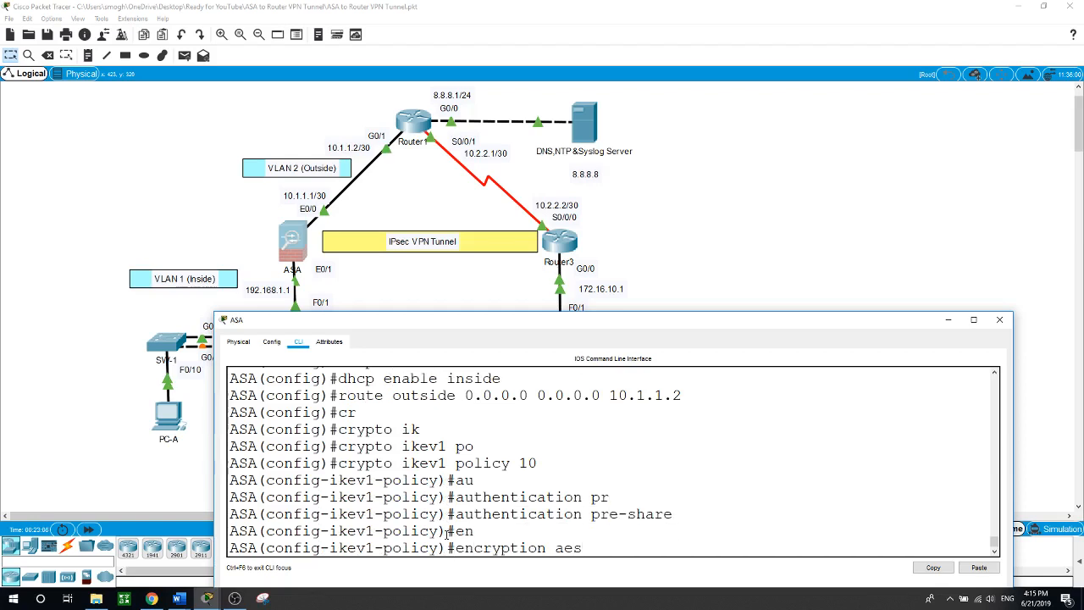
{"action": "key", "text": "Return"}
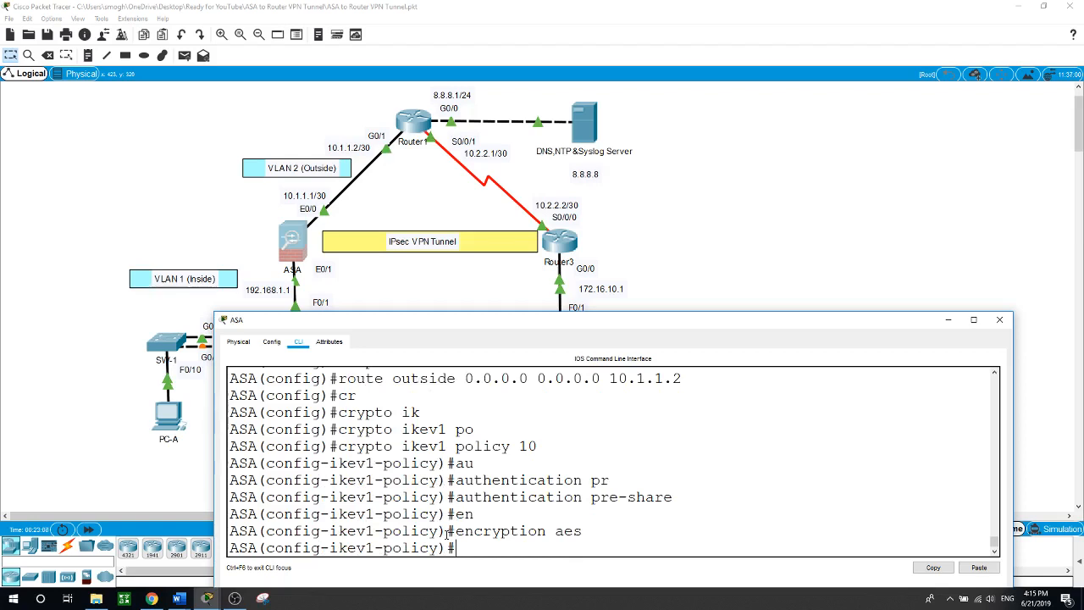
Set the policy hash to SHA and Diffie-Hellman group 2
{"action": "type", "text": "has"}
{"action": "key", "text": "Tab"}
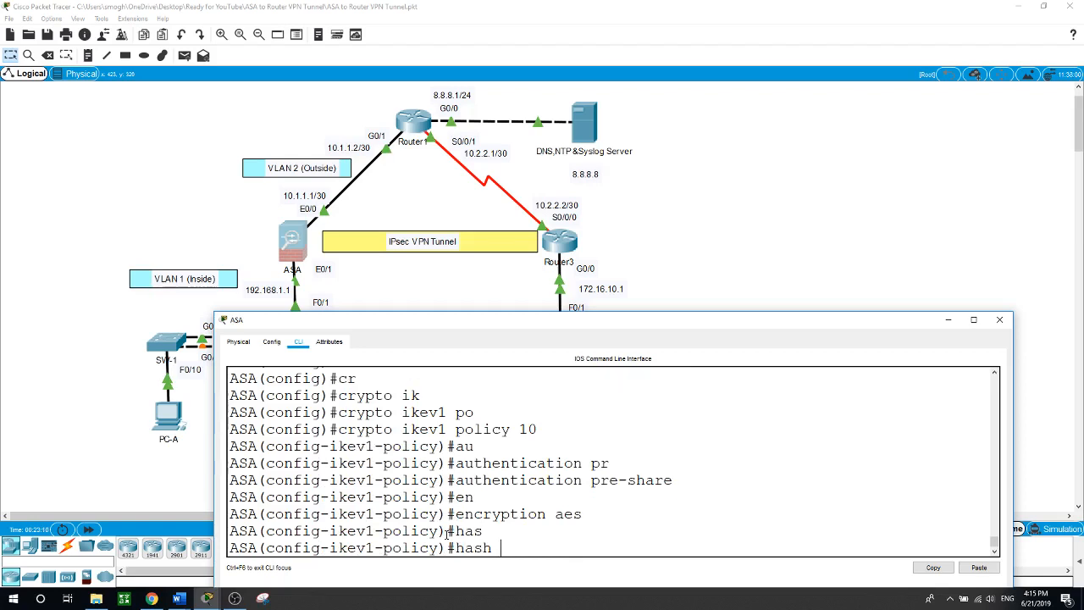
{"action": "type", "text": "sh"}
{"action": "key", "text": "Tab"}
{"action": "key", "text": "Return"}
{"action": "type", "text": "gr"}
{"action": "key", "text": "Tab"}
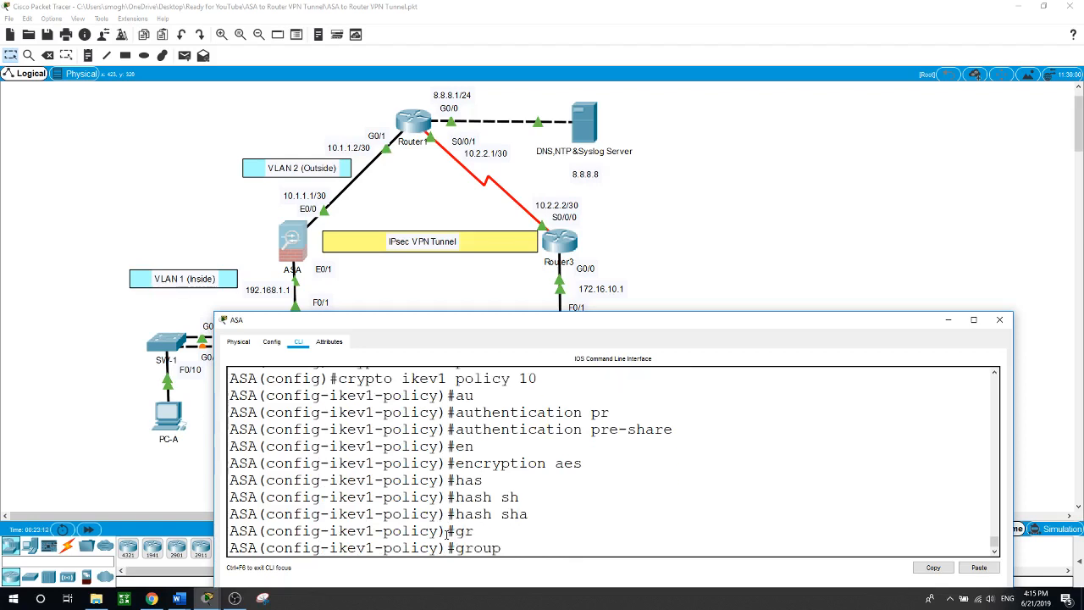
{"action": "type", "text": "2"}
{"action": "key", "text": "Return"}
Give the policy a lifetime of 70000 and exit the policy settings
{"action": "type", "text": "licy)#l"}
{"action": "key", "text": "Tab"}
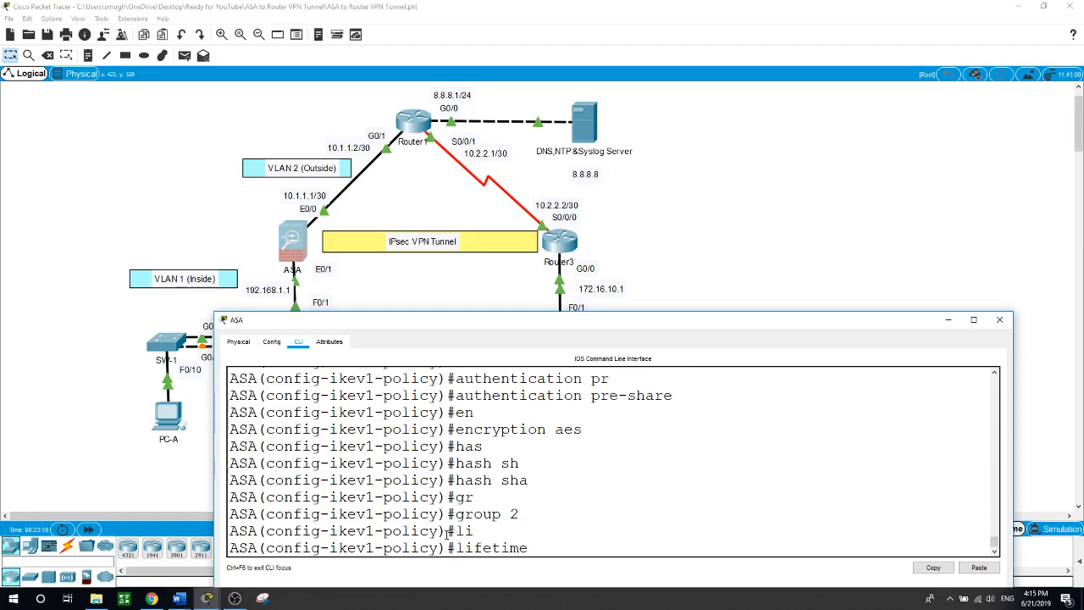
{"action": "type", "text": "70000"}
{"action": "key", "text": "Return"}
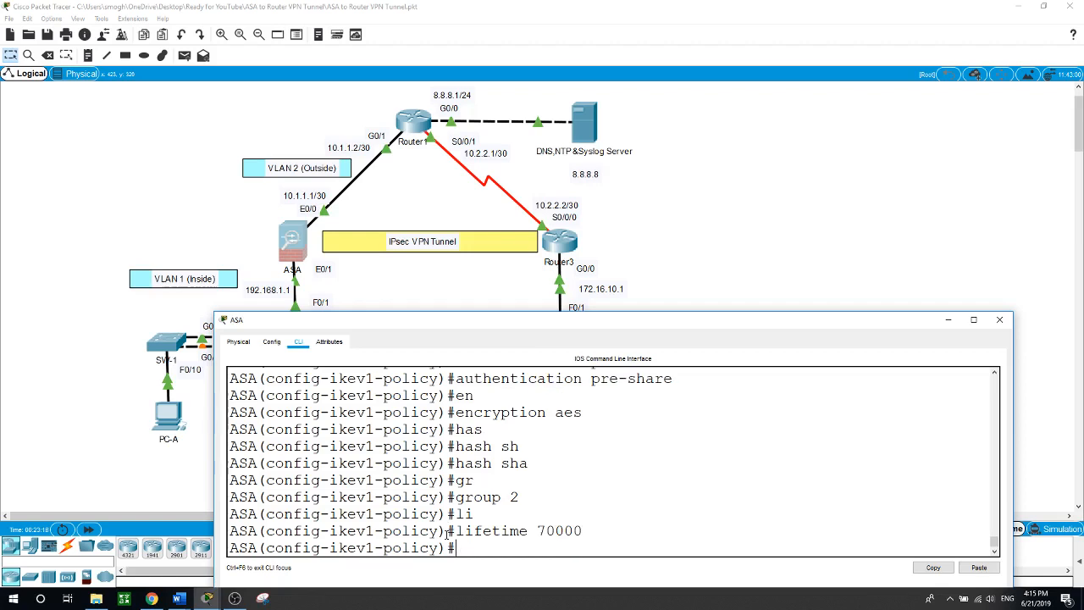
{"action": "type", "text": "exit"}
{"action": "key", "text": "Return"}
Enable IKEv1 on the ASA's outside interface with crypto ikev1 enable outside
{"action": "type", "text": "cr"}
{"action": "key", "text": "Tab"}
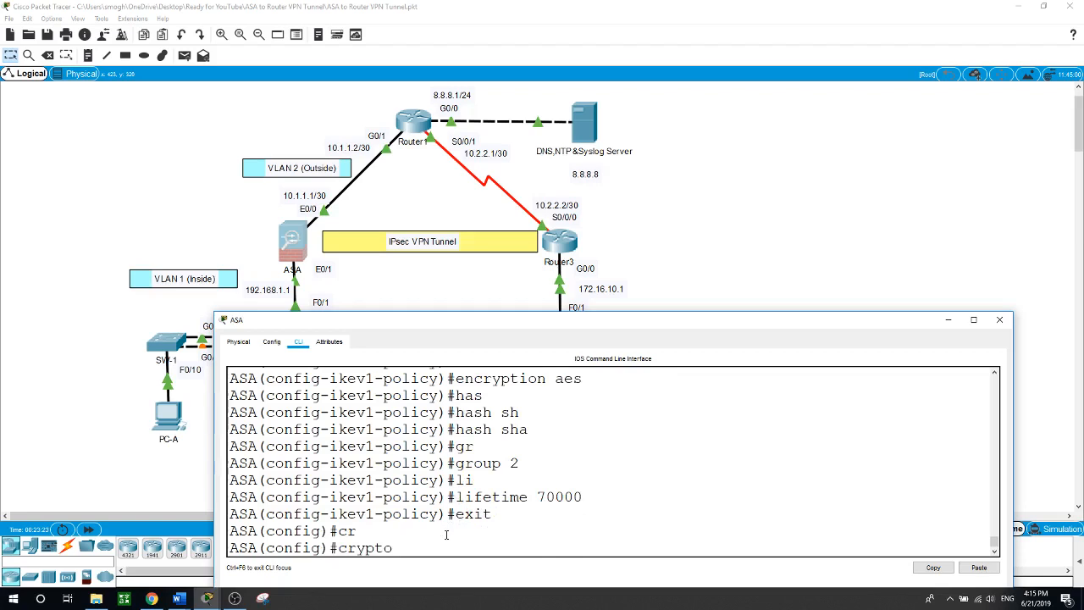
{"action": "type", "text": "ik"}
{"action": "key", "text": "Tab"}
{"action": "type", "text": "en"}
{"action": "key", "text": "Tab"}
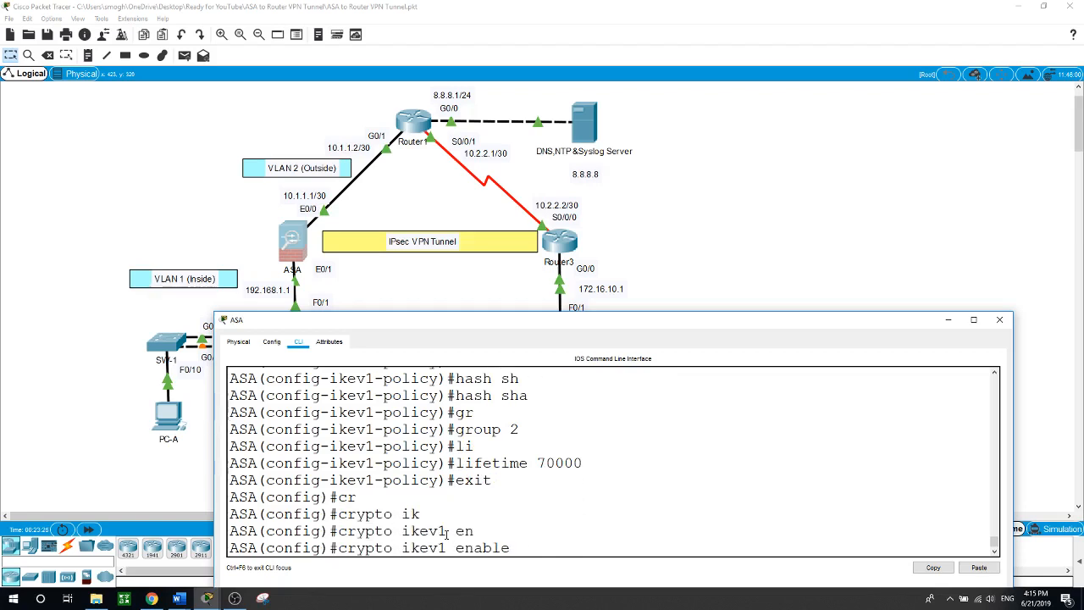
{"action": "type", "text": "out"}
{"action": "key", "text": "Tab"}
{"action": "key", "text": "Return"}
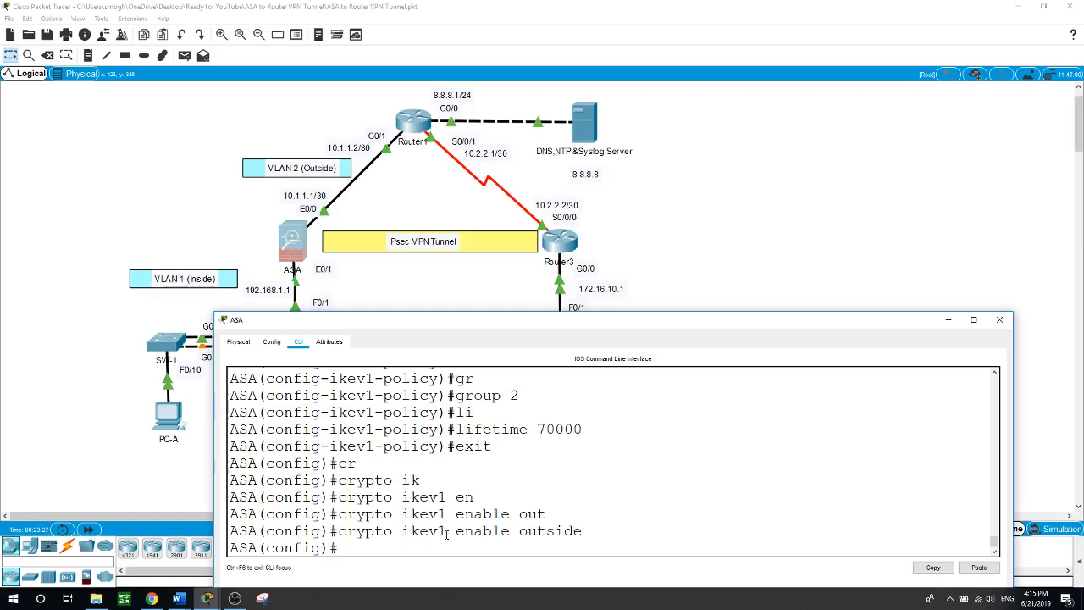
{"action": "type", "text": "tun"}
{"action": "key", "text": "Tab"}
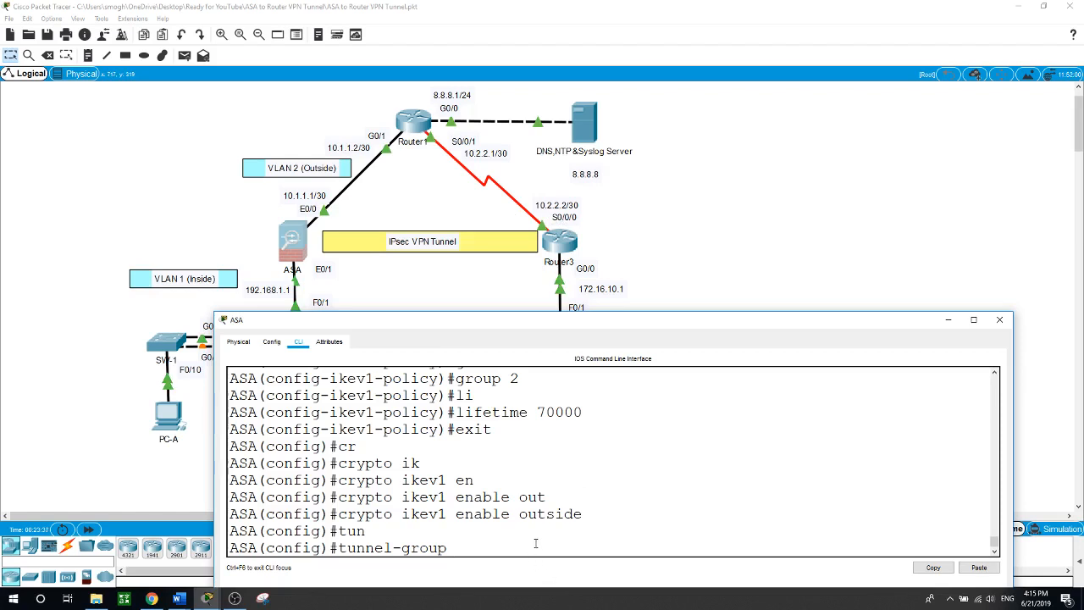
Create tunnel group 10.2.2.2 of type ipsec-l2l on the ASA
{"action": "type", "text": "10.2.2.2 t"}
{"action": "key", "text": "Tab"}
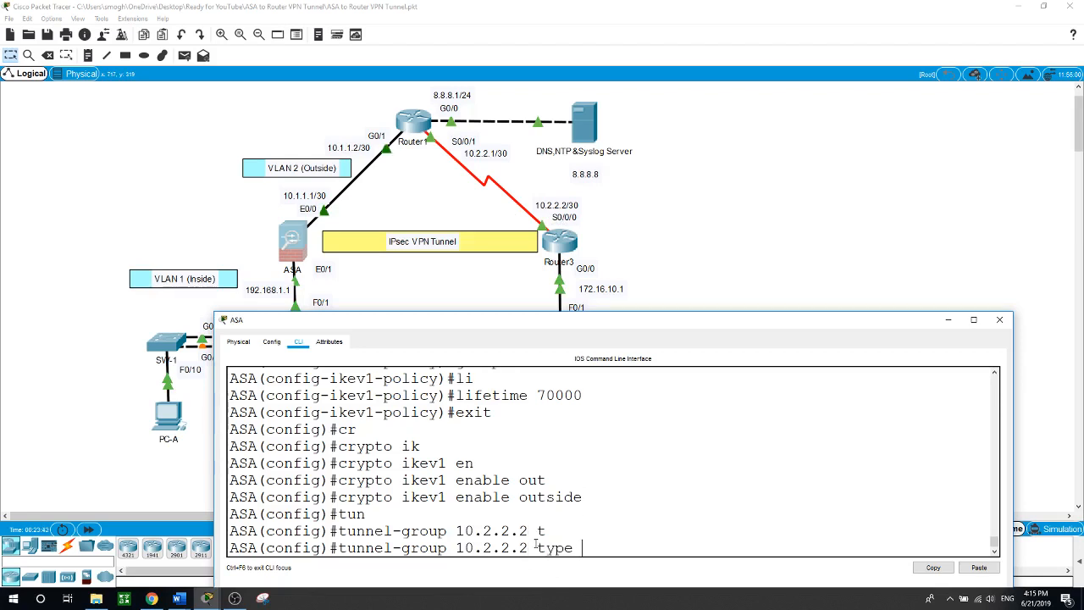
{"action": "type", "text": "i"}
{"action": "key", "text": "Tab"}
{"action": "key", "text": "Return"}
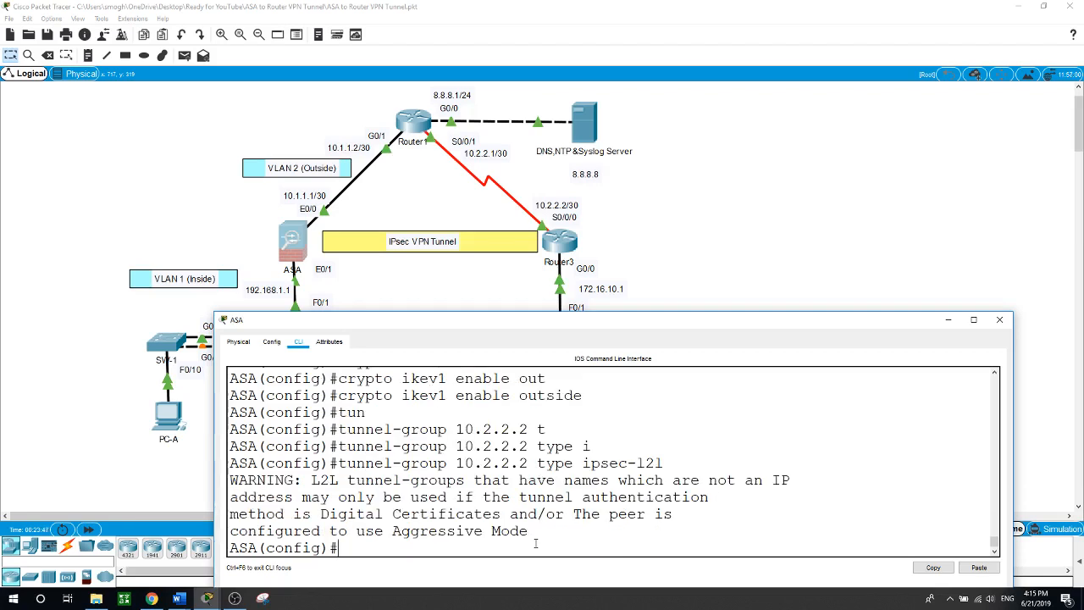
Set the IKEv1 pre-shared key in the tunnel group's ipsec-attributes, then exit
{"action": "type", "text": "tun"}
{"action": "key", "text": "Tab"}
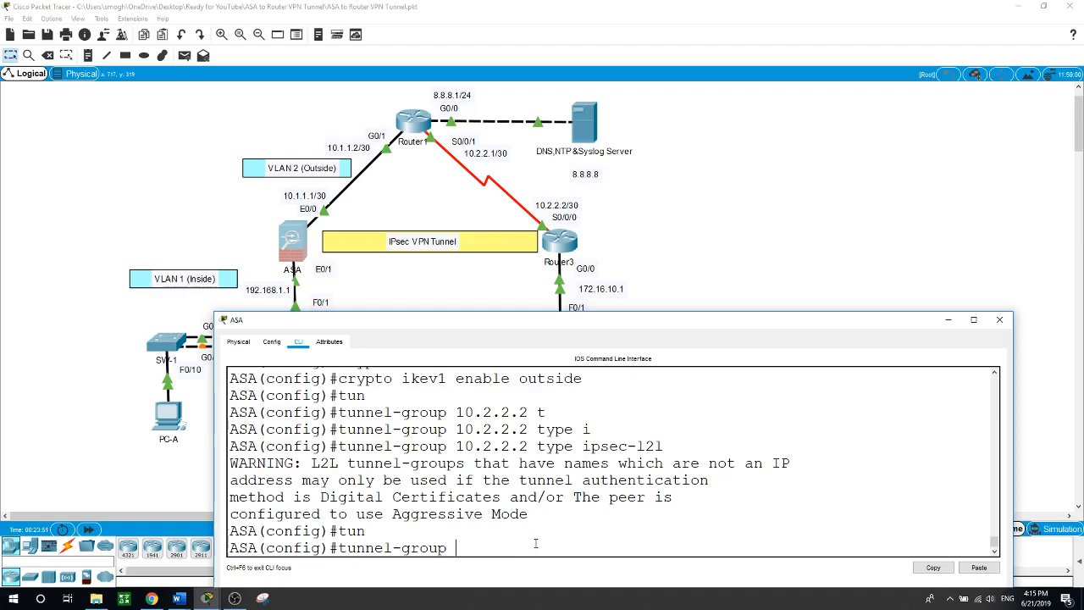
{"action": "type", "text": "10.2.2.2"}
{"action": "type", "text": " i"}
{"action": "type", "text": "p"}
{"action": "key", "text": "Tab"}
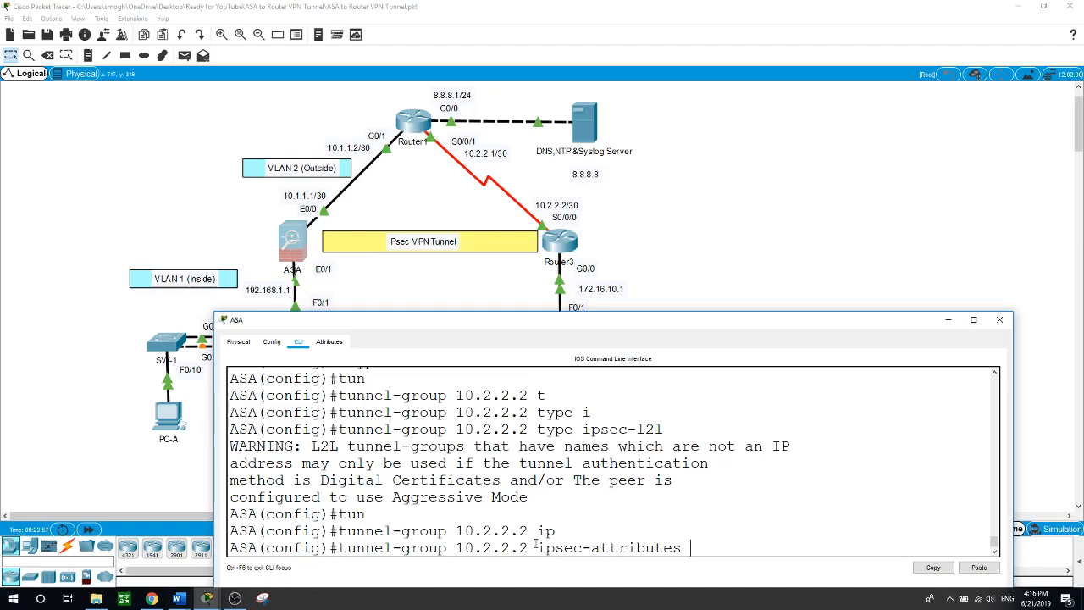
{"action": "key", "text": "Return"}
{"action": "type", "text": "ik"}
{"action": "key", "text": "Tab"}
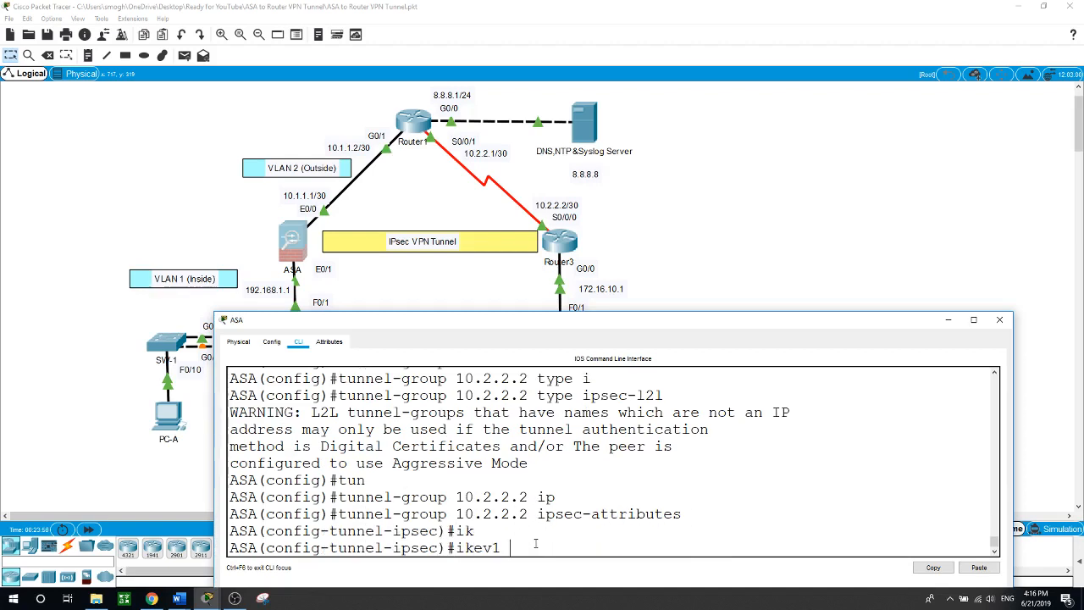
{"action": "type", "text": "pr"}
{"action": "key", "text": "Tab"}
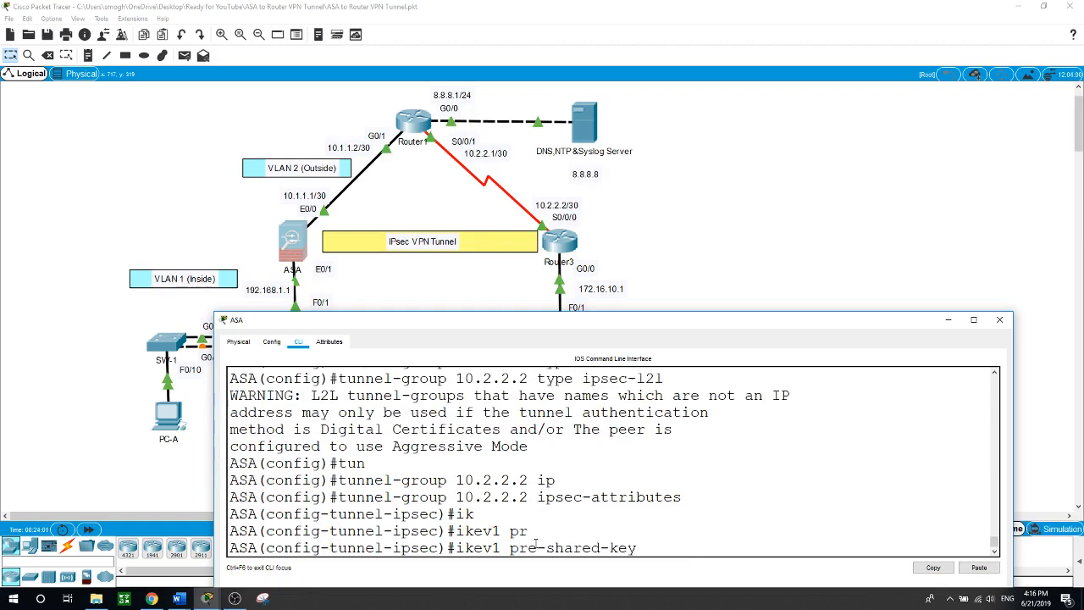
{"action": "type", "text": "cisco"}
{"action": "key", "text": "Return"}
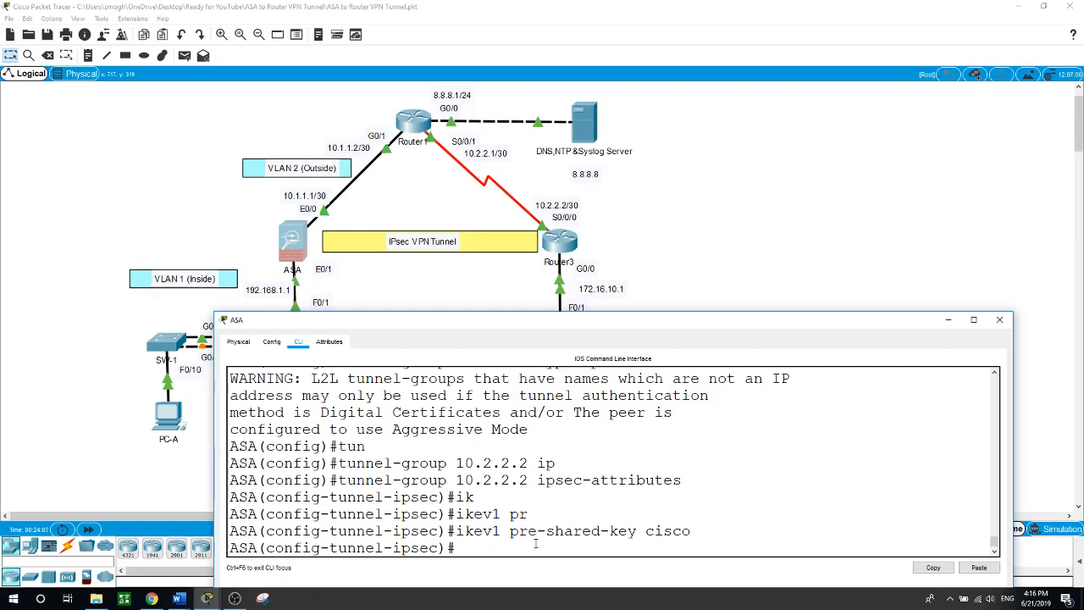
{"action": "type", "text": "exit"}
{"action": "key", "text": "Return"}
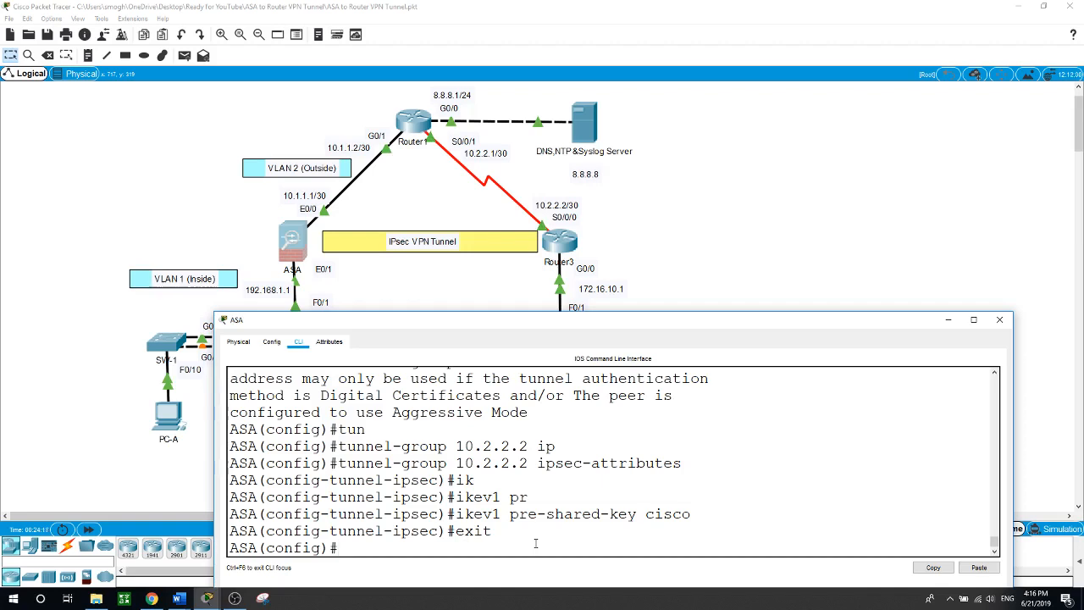
Define crypto ipsec ikev1 transform-set VPN-SET with esp-aes and esp-sha-hmac
{"action": "type", "text": "cr"}
{"action": "key", "text": "Tab"}
{"action": "type", "text": "ip"}
{"action": "key", "text": "Tab"}
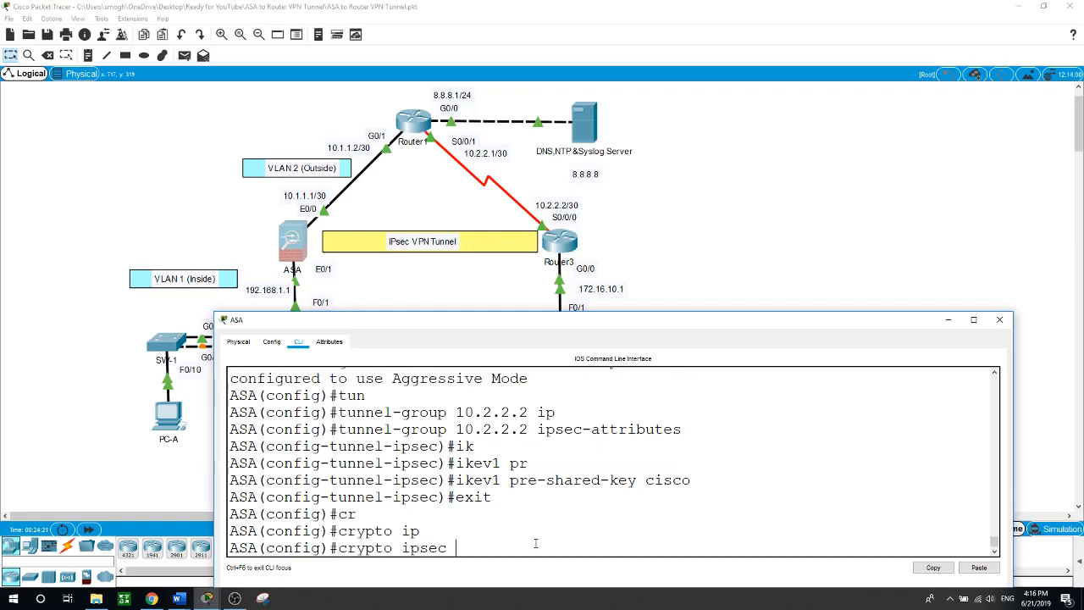
{"action": "type", "text": "ik"}
{"action": "key", "text": "Tab"}
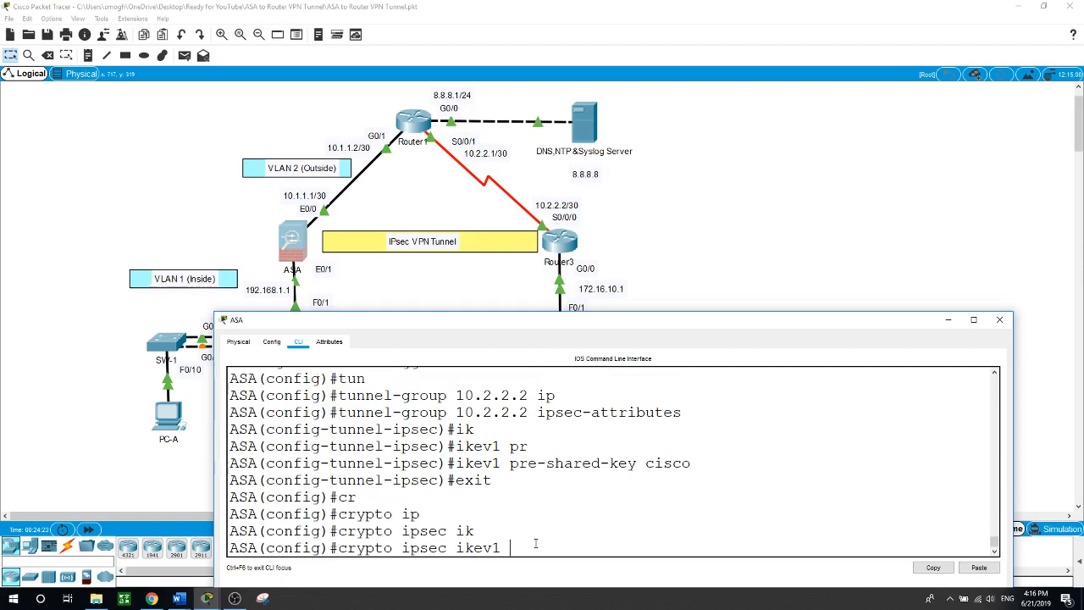
{"action": "type", "text": "t"}
{"action": "key", "text": "Tab"}
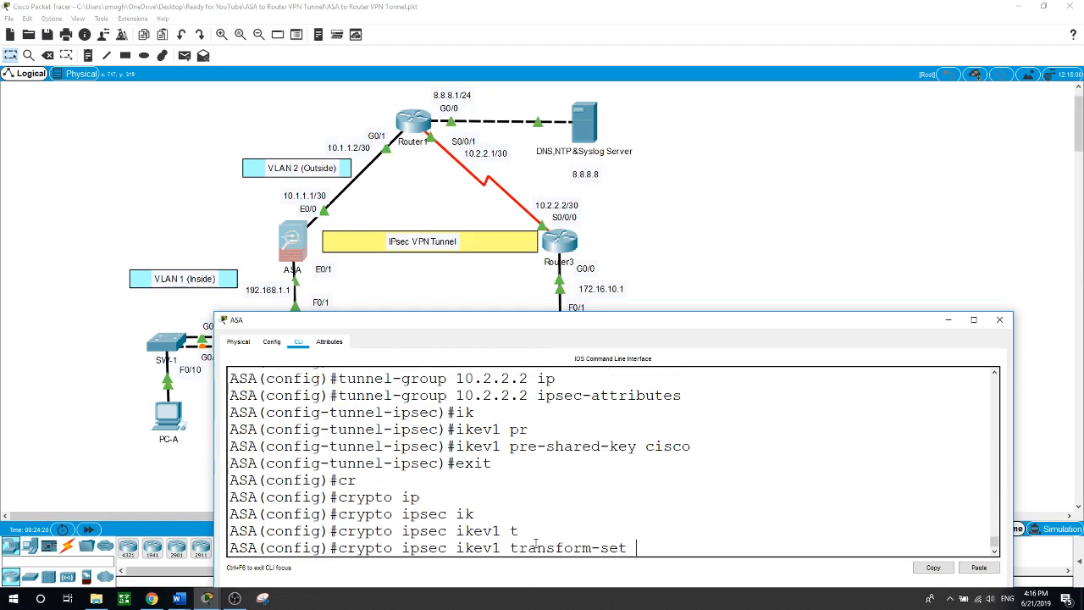
{"action": "type", "text": "VPN-SET esp"}
{"action": "key", "text": "Tab"}
{"action": "type", "text": "-"}
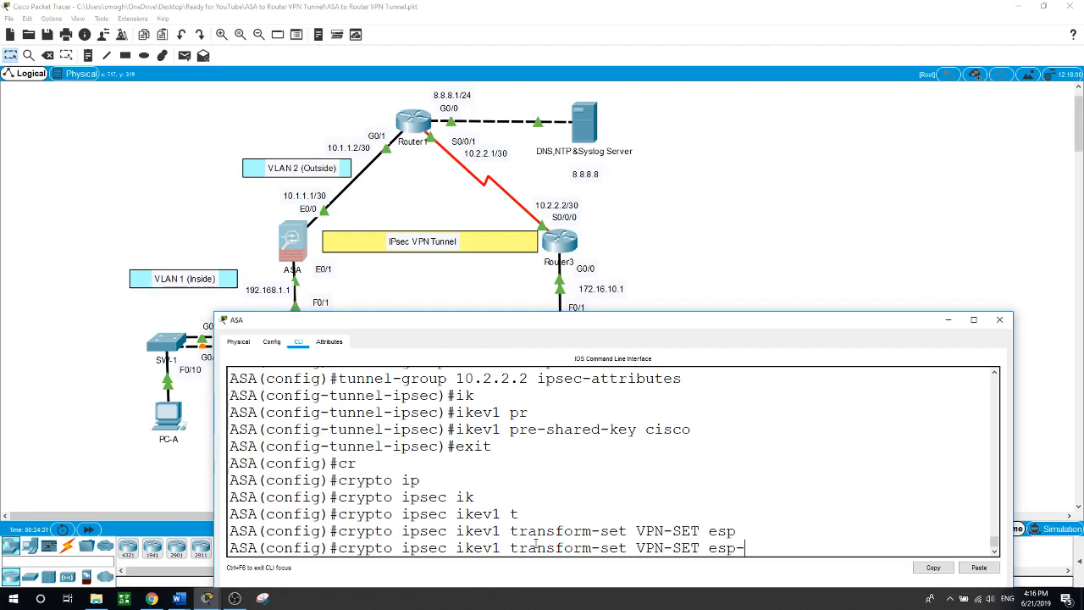
{"action": "type", "text": "aes esp-sh"}
{"action": "key", "text": "Tab"}
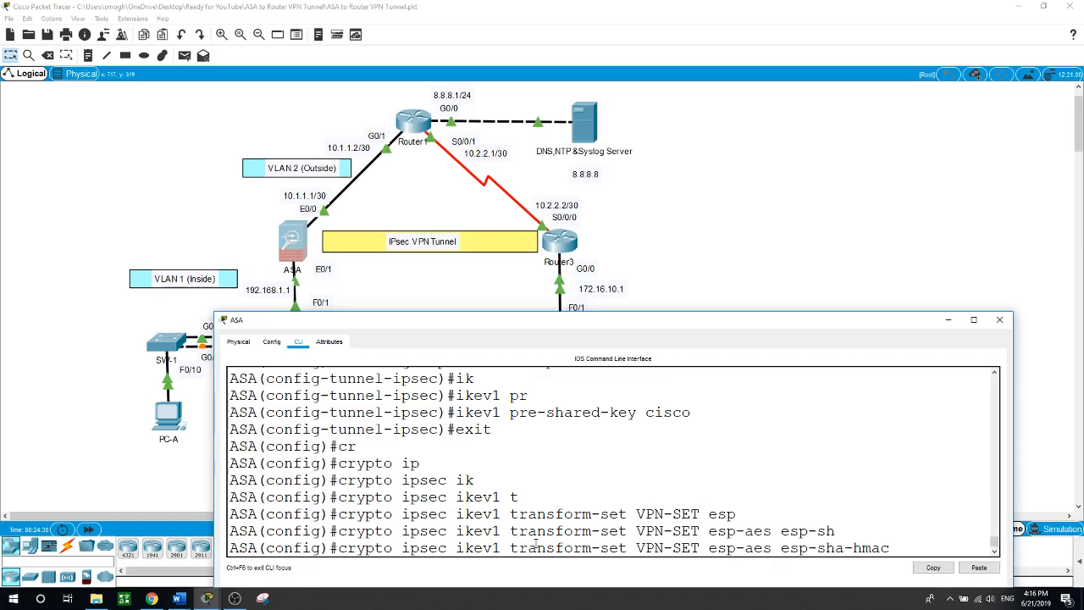
{"action": "key", "text": "Return"}
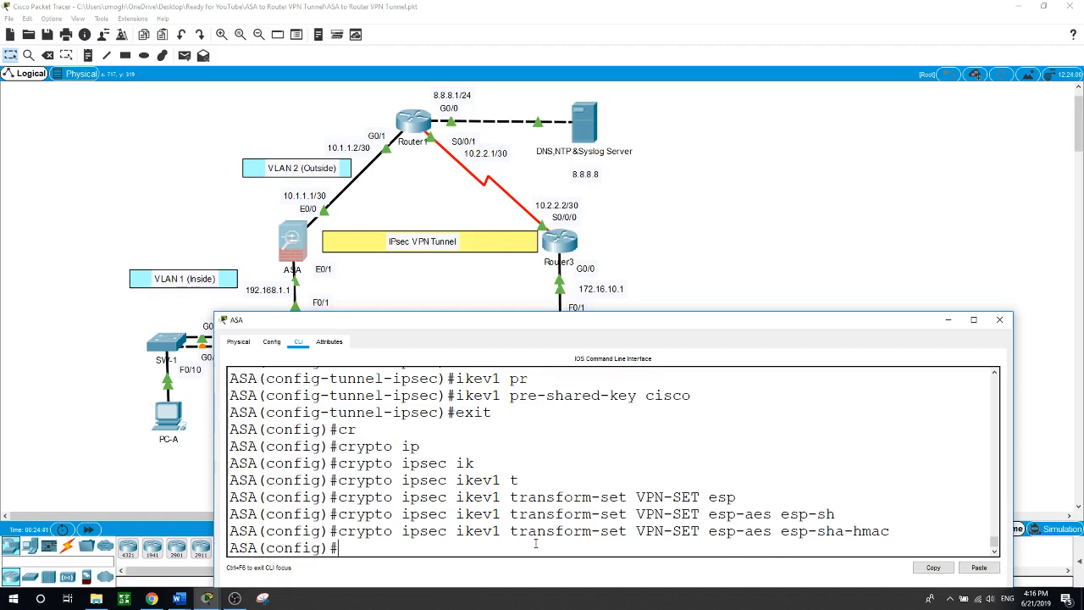
Set peer 10.2.2.2 on crypto map VPN-MAP entry 10
{"action": "type", "text": "cr"}
{"action": "key", "text": "Tab"}
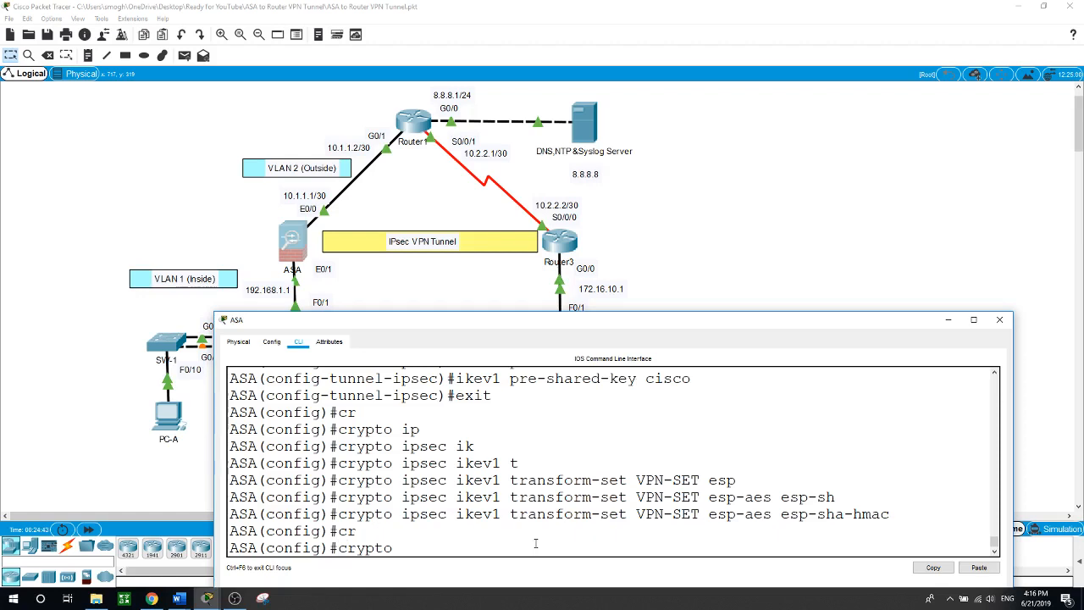
{"action": "type", "text": "m"}
{"action": "key", "text": "Tab"}
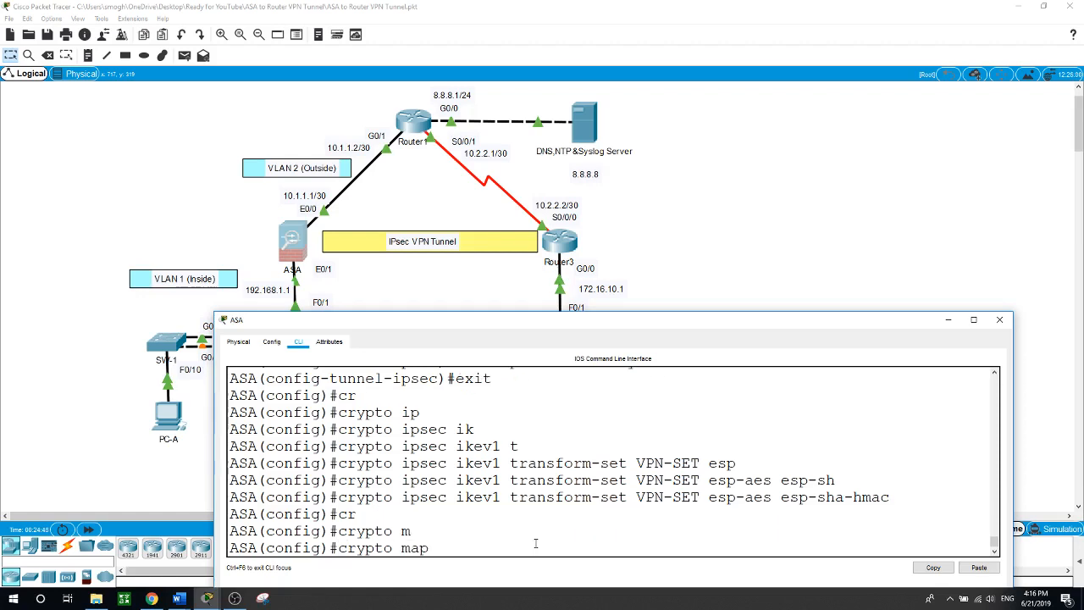
{"action": "type", "text": "VPN-MAp"}
{"action": "key", "text": "BackSpace"}
{"action": "type", "text": "P ?"}
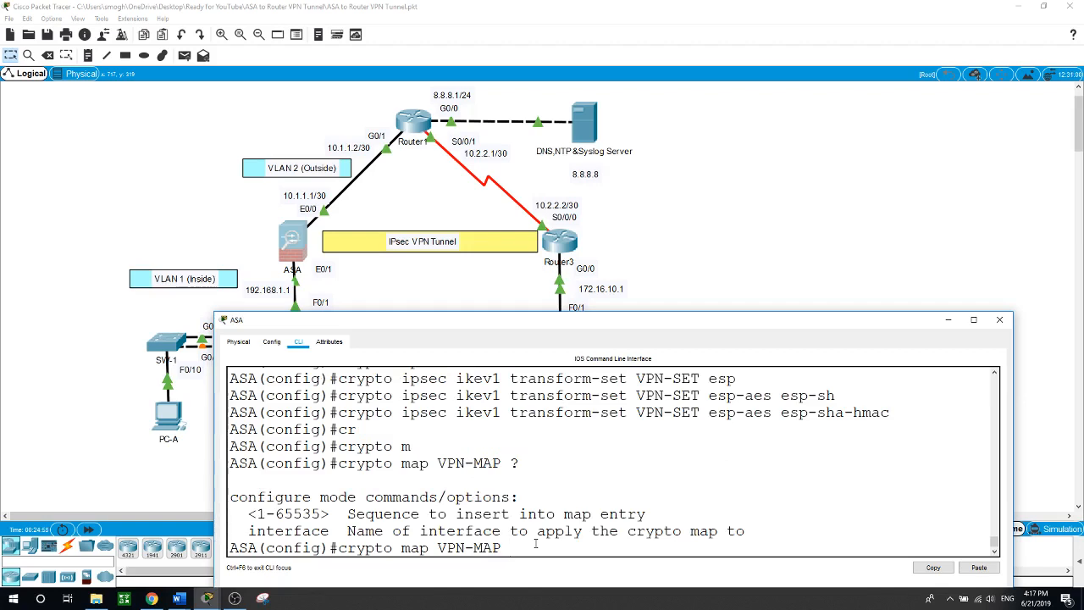
{"action": "type", "text": "10 se"}
{"action": "key", "text": "Tab"}
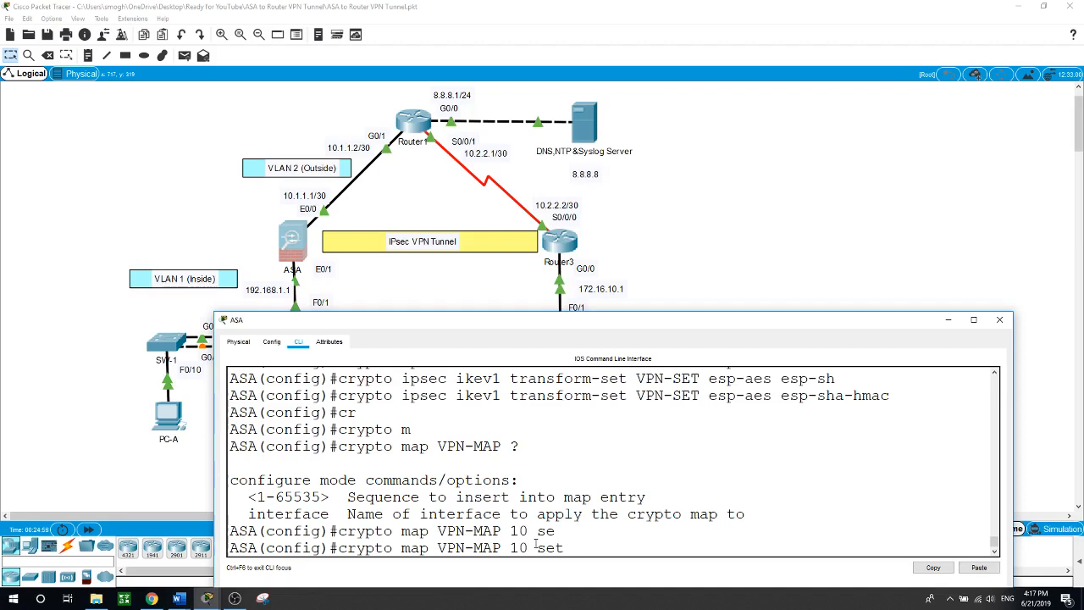
{"action": "type", "text": "pe"}
{"action": "key", "text": "Tab"}
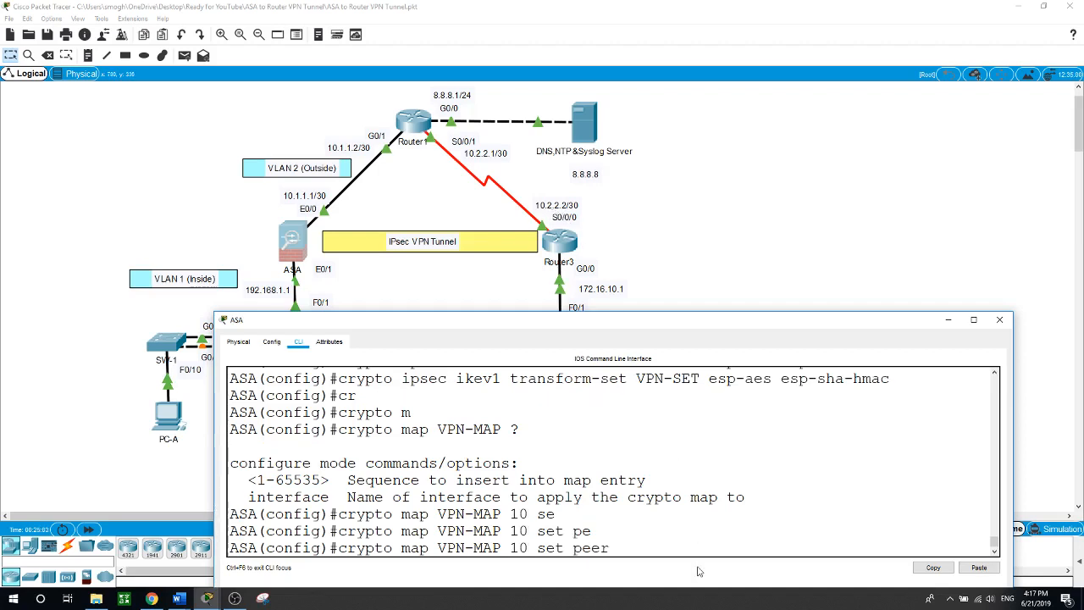
{"action": "type", "text": "10.2.2.2"}
{"action": "key", "text": "Return"}
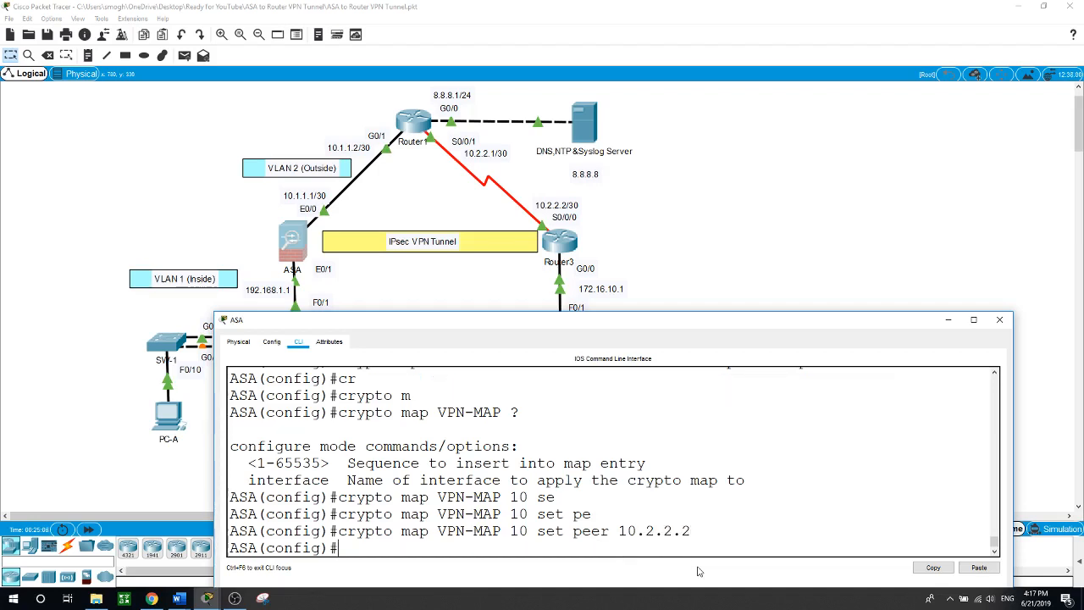
Assign IKEv1 transform set VPN-SET to crypto map VPN-MAP 10
{"action": "type", "text": "cr"}
{"action": "key", "text": "Tab"}
{"action": "type", "text": "m"}
{"action": "key", "text": "Tab"}
{"action": "type", "text": "VP"}
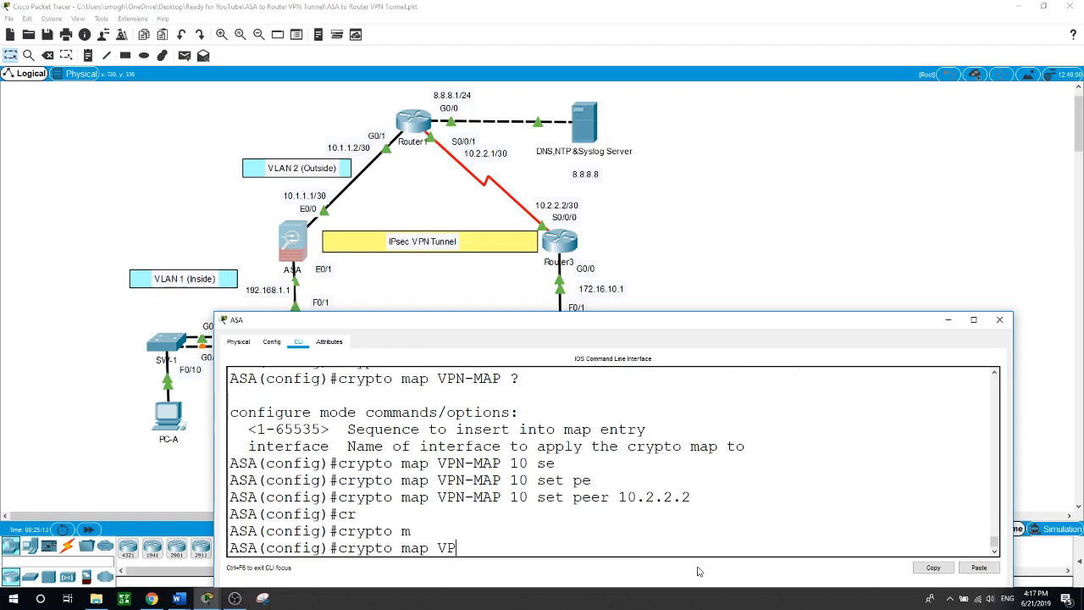
{"action": "type", "text": "N-MAP"}
{"action": "type", "text": " 10 se"}
{"action": "key", "text": "Tab"}
{"action": "type", "text": "ik"}
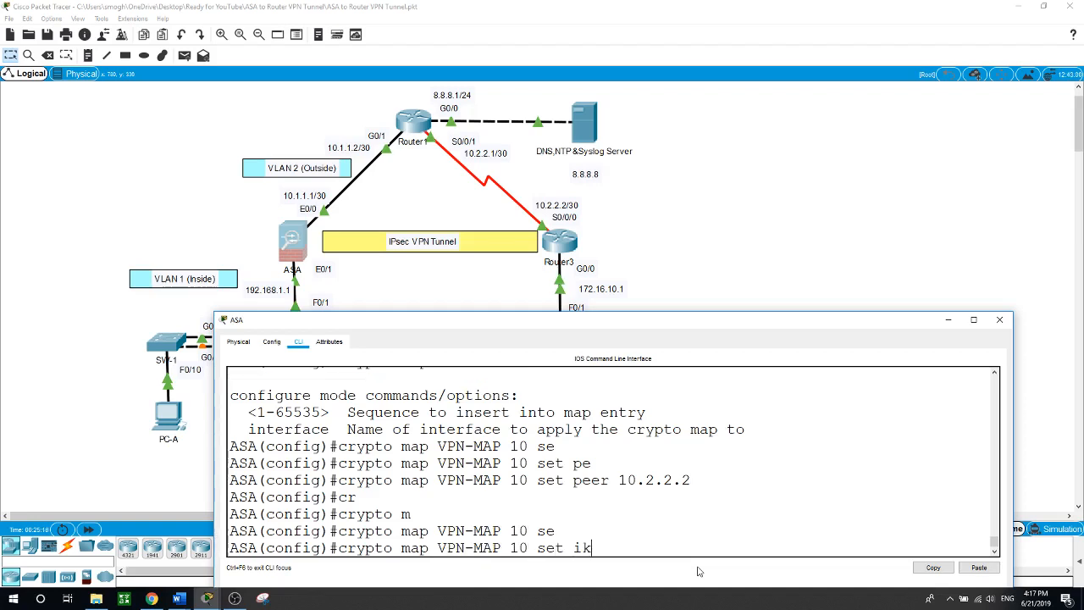
{"action": "key", "text": "Tab"}
{"action": "type", "text": "tr"}
{"action": "key", "text": "Tab"}
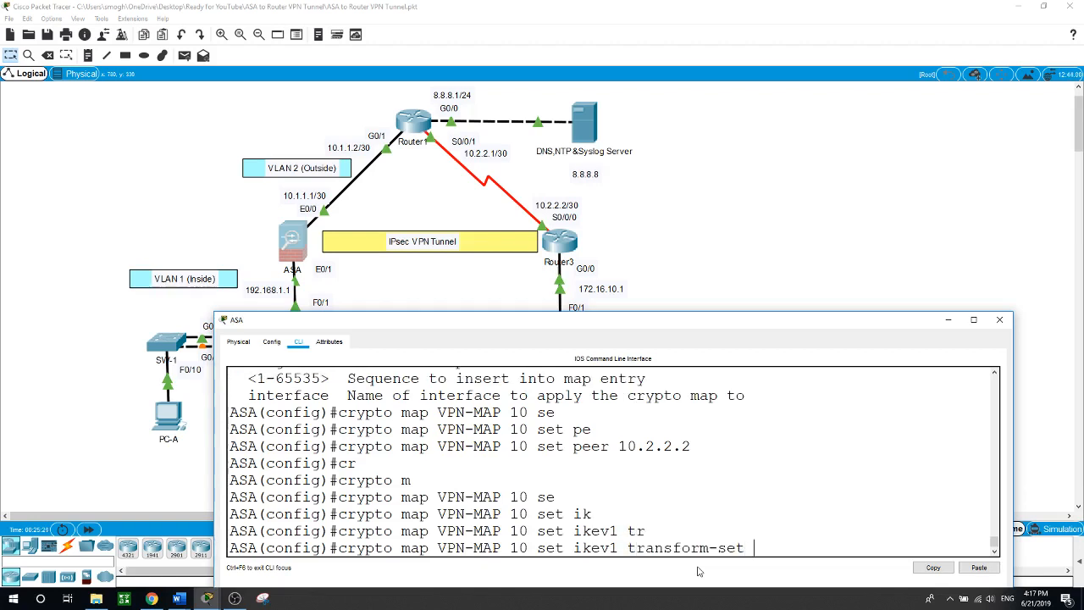
{"action": "type", "text": "VPN"}
{"action": "type", "text": "-SET"}
{"action": "key", "text": "Return"}
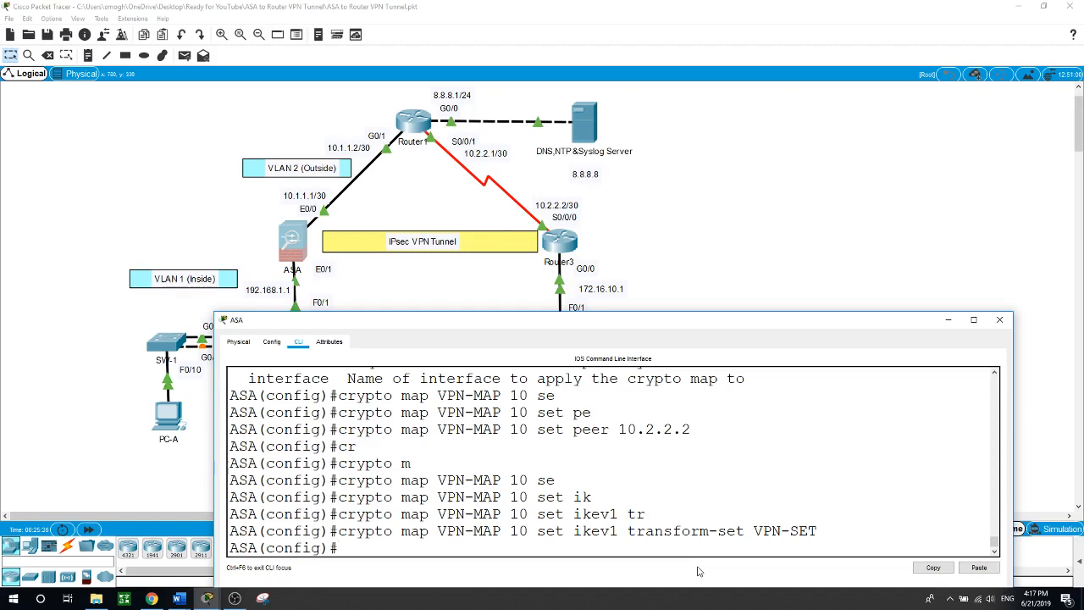
Give network object LOCAL-NET subnet 192.168.1.0 255.255.255.0
{"action": "type", "text": "object ne"}
{"action": "key", "text": "Tab"}
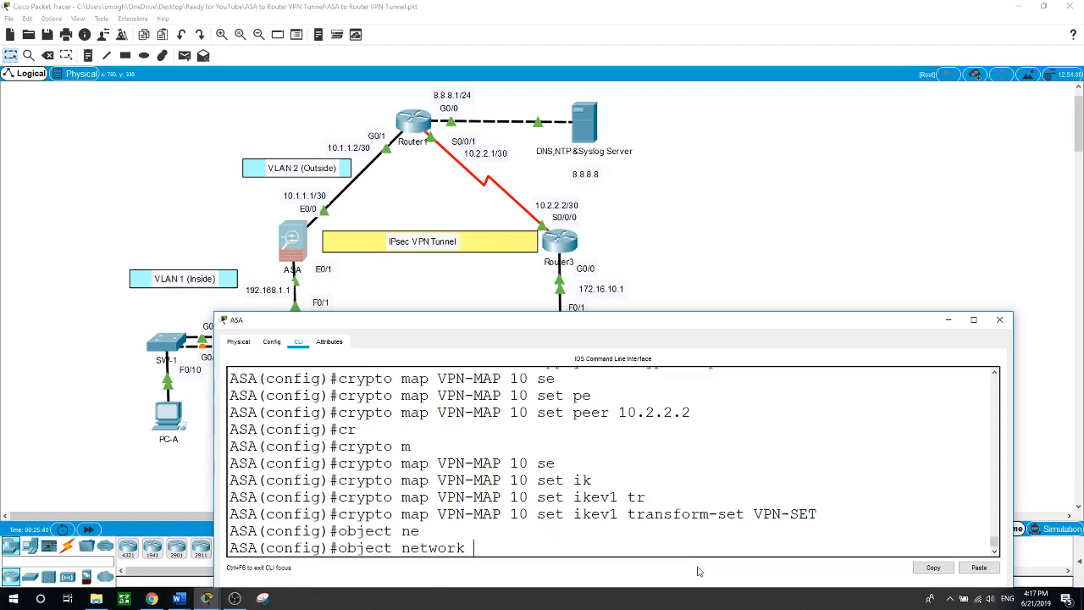
{"action": "type", "text": "LOCAL-NET"}
{"action": "key", "text": "Return"}
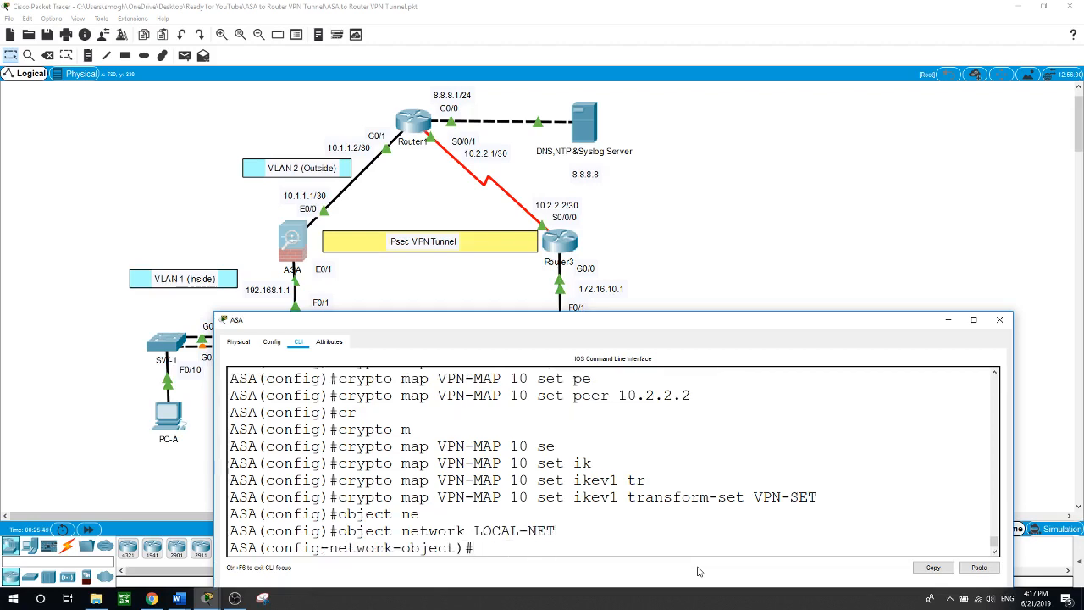
{"action": "type", "text": "su"}
{"action": "key", "text": "Tab"}
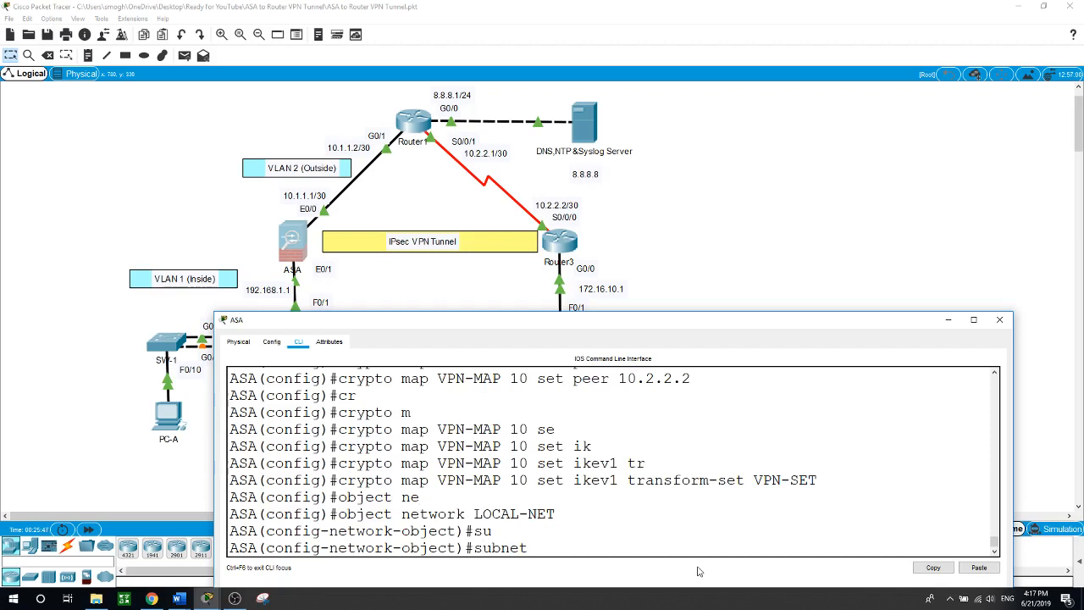
{"action": "type", "text": "192.168.1.0 255.255.255.0"}
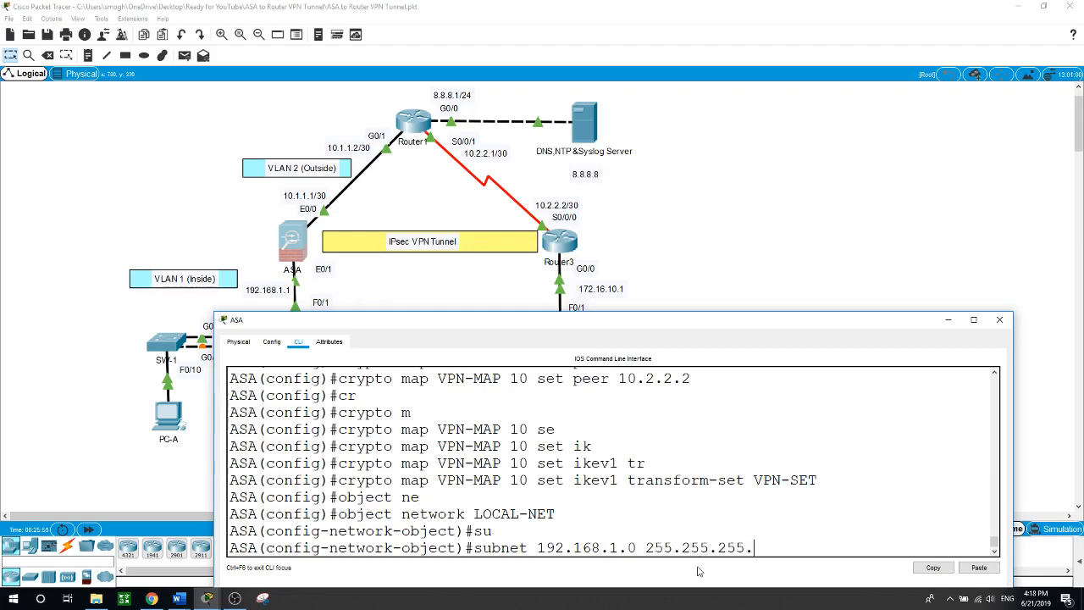
{"action": "key", "text": "Return"}
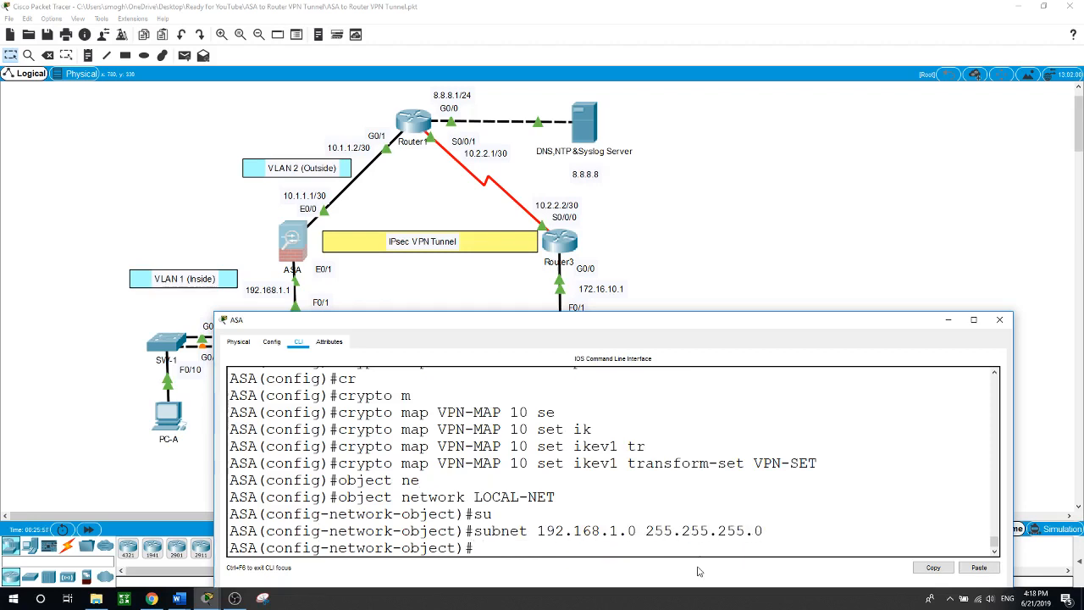
{"action": "type", "text": "exit"}
{"action": "key", "text": "Return"}
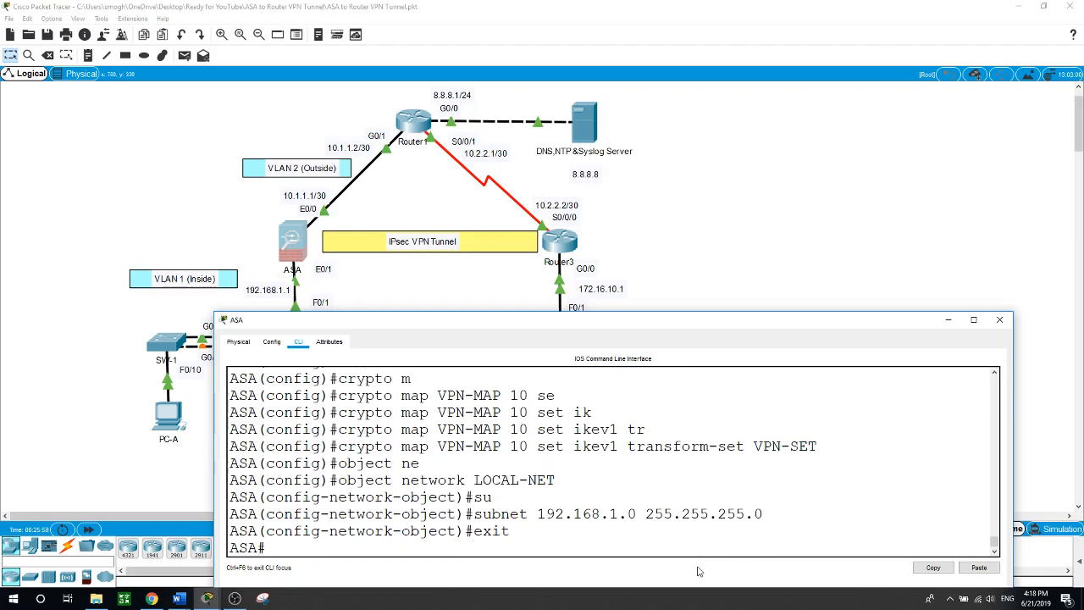
{"action": "type", "text": "conf t"}
{"action": "key", "text": "Return"}
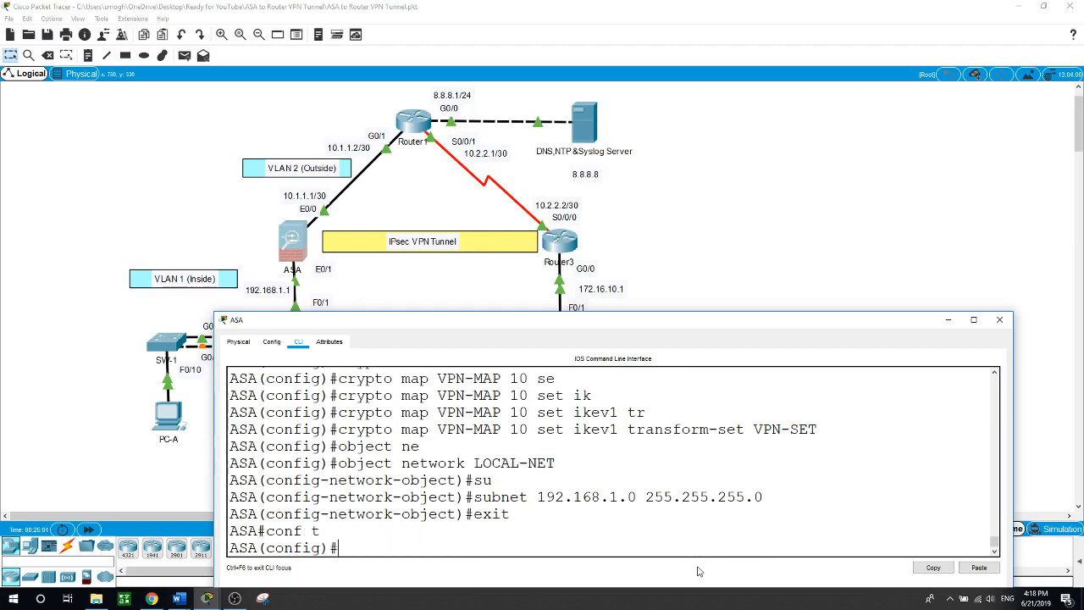
Create network object REMOTE-NET with subnet 172.16.10.0 255.255.255.0
{"action": "type", "text": "object ne"}
{"action": "key", "text": "Tab"}
{"action": "type", "text": "R"}
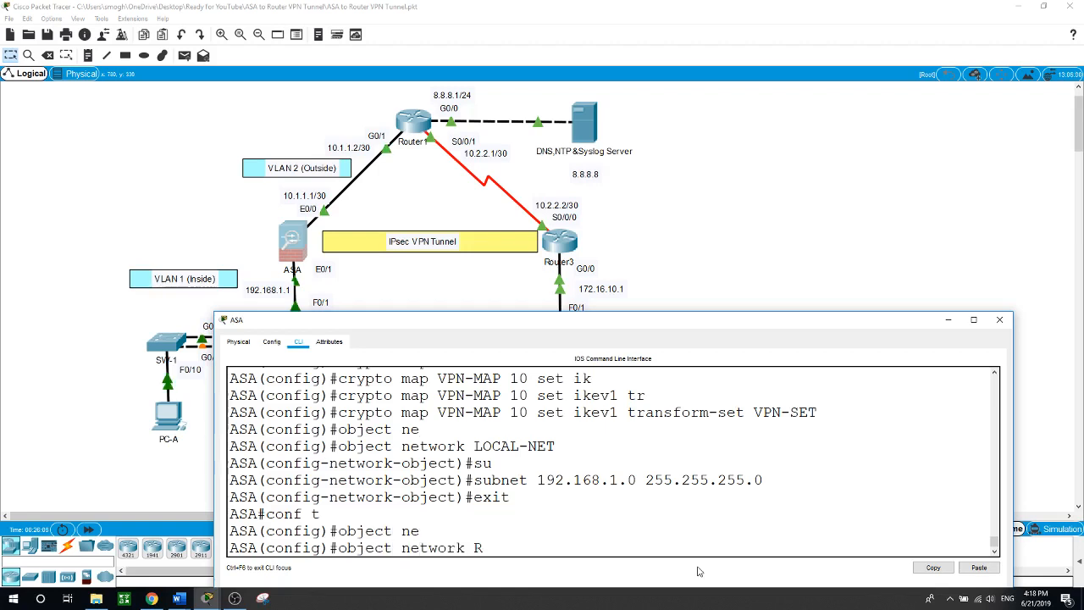
{"action": "type", "text": "EMOTE-NET"}
{"action": "key", "text": "Return"}
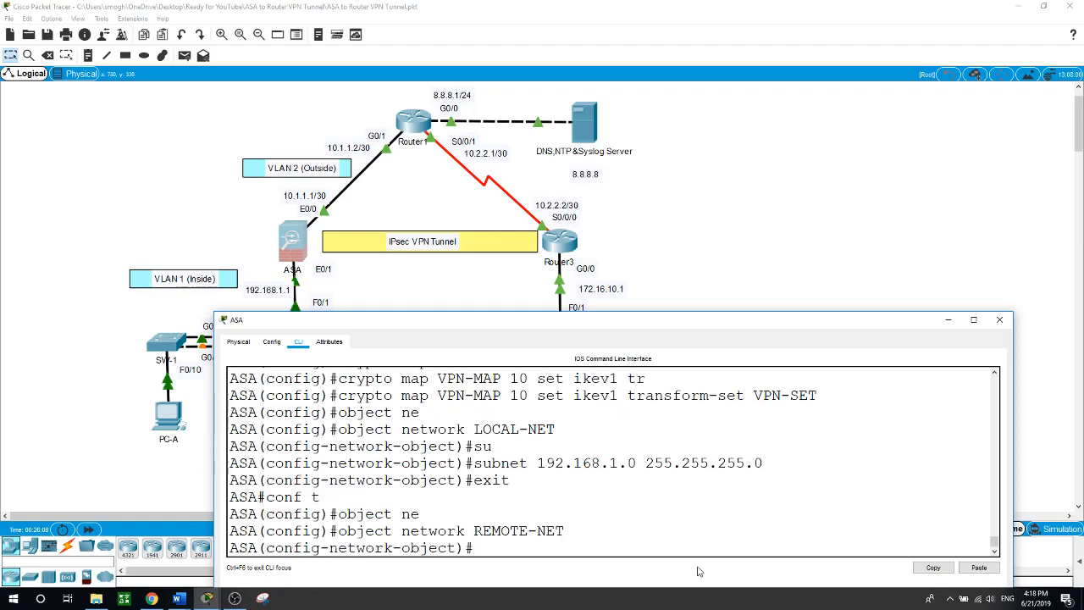
{"action": "type", "text": "su"}
{"action": "key", "text": "Tab"}
{"action": "type", "text": "172"}
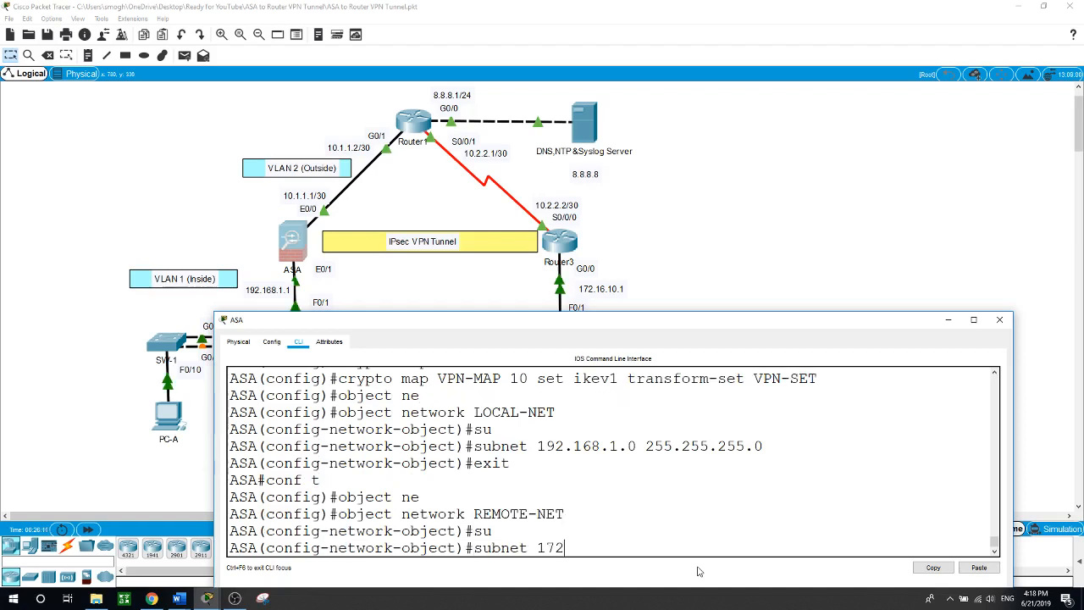
{"action": "type", "text": ".16.10.0 255.255.255.0"}
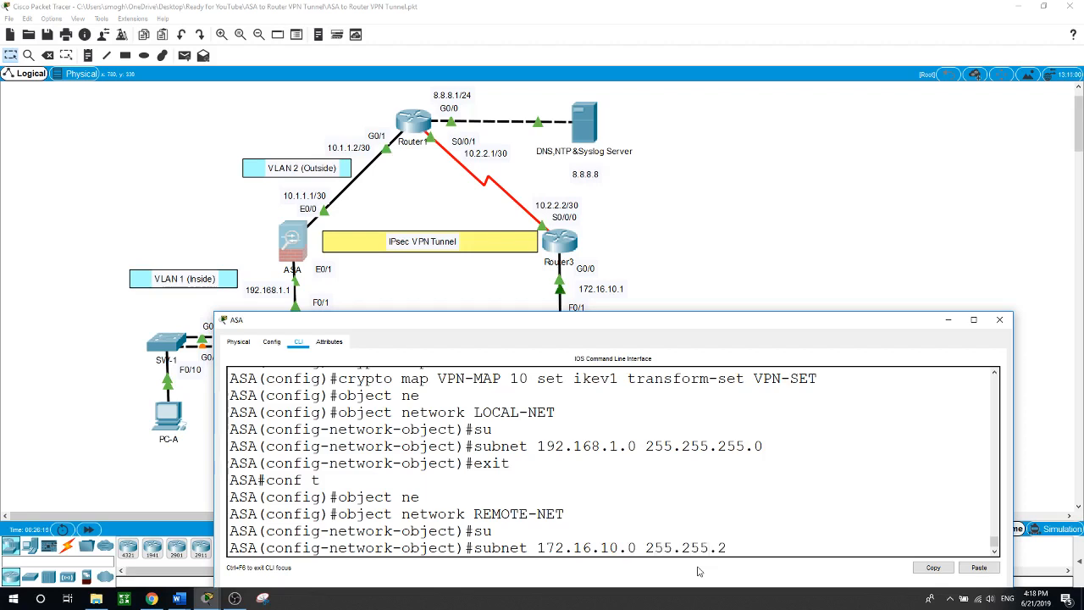
{"action": "key", "text": "Return"}
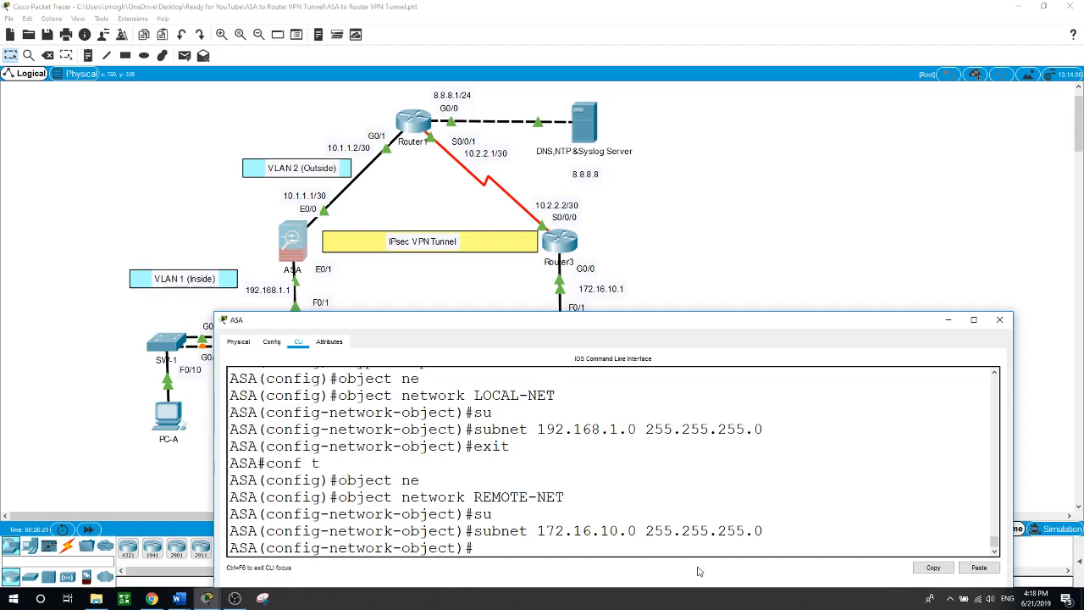
{"action": "type", "text": "exit"}
{"action": "key", "text": "Return"}
{"action": "type", "text": "con"}
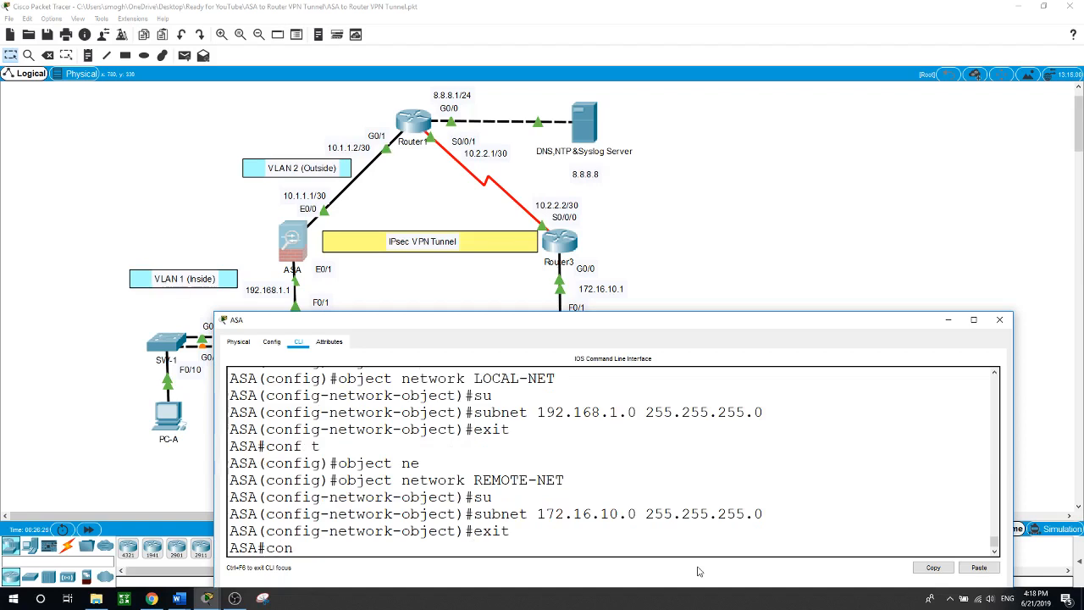
{"action": "type", "text": "f t"}
{"action": "key", "text": "Return"}
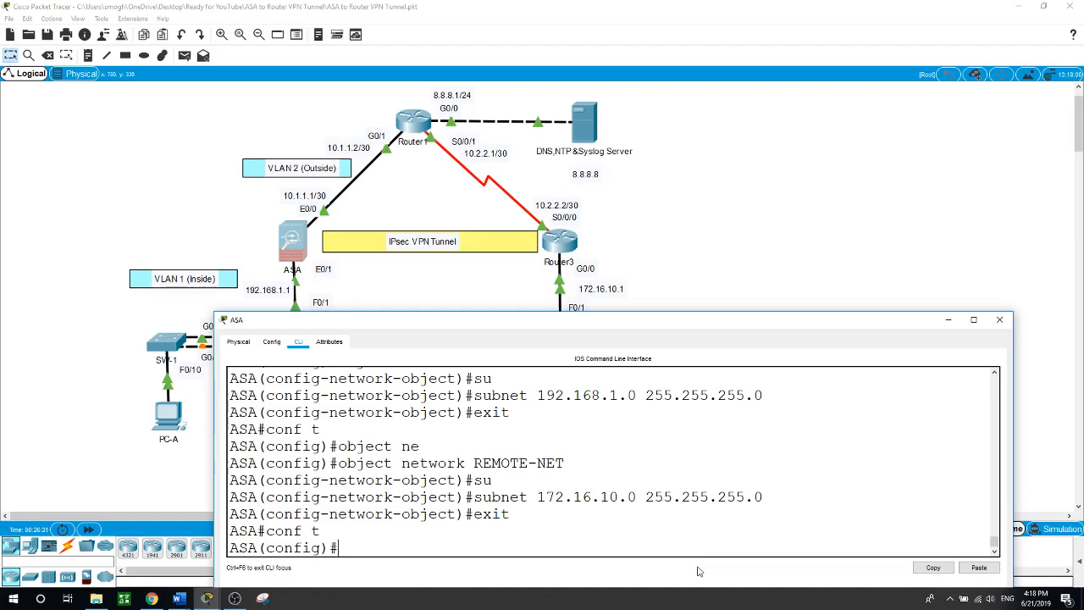
Add extended access list VPN-ACL permitting ip from object LOCAL-NET to object REMOTE-NET
{"action": "type", "text": "access-lis"}
{"action": "key", "text": "Tab"}
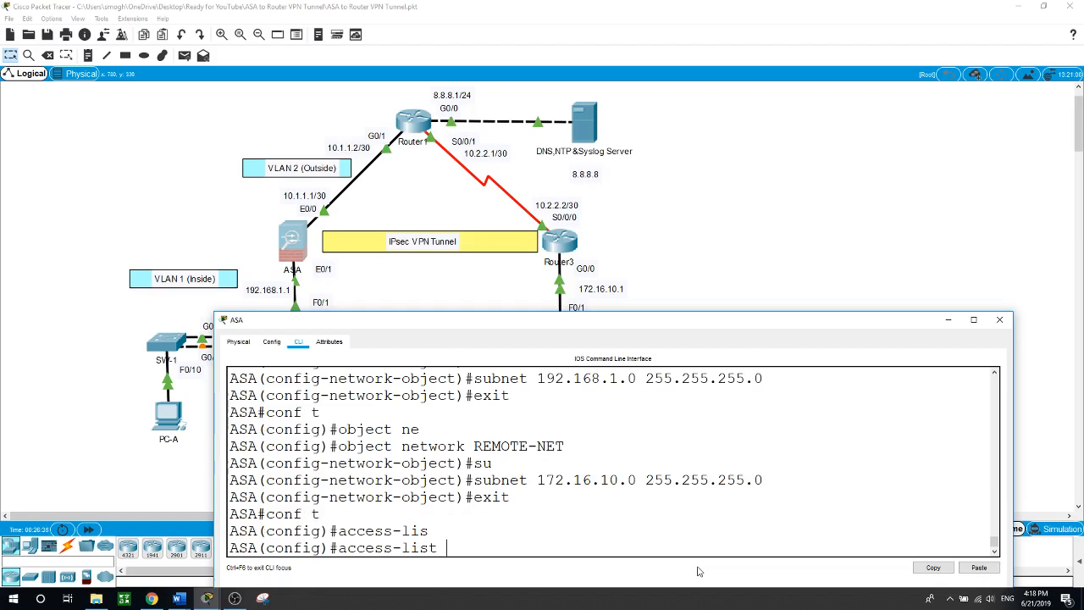
{"action": "type", "text": "VPN"}
{"action": "type", "text": "-ACL"}
{"action": "type", "text": " e"}
{"action": "key", "text": "Tab"}
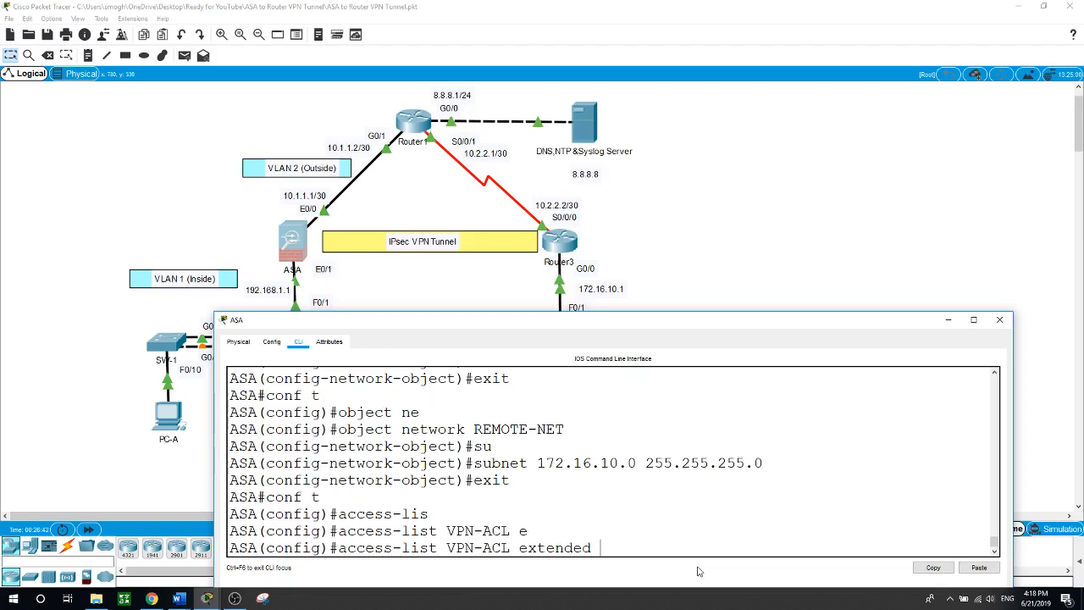
{"action": "type", "text": "per"}
{"action": "key", "text": "Tab"}
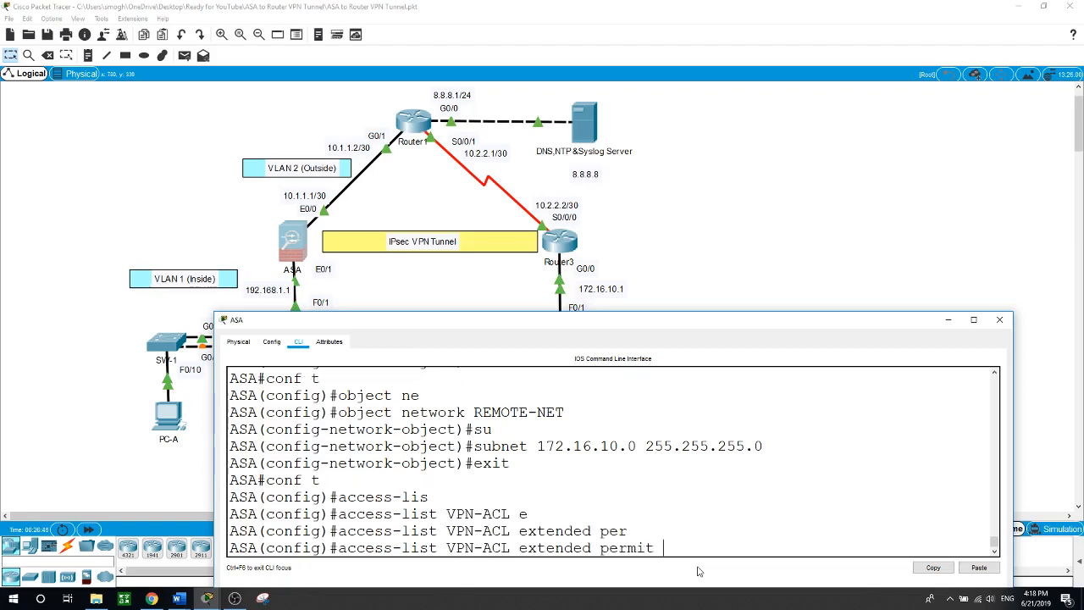
{"action": "type", "text": "ip ?"}
{"action": "type", "text": "ob"}
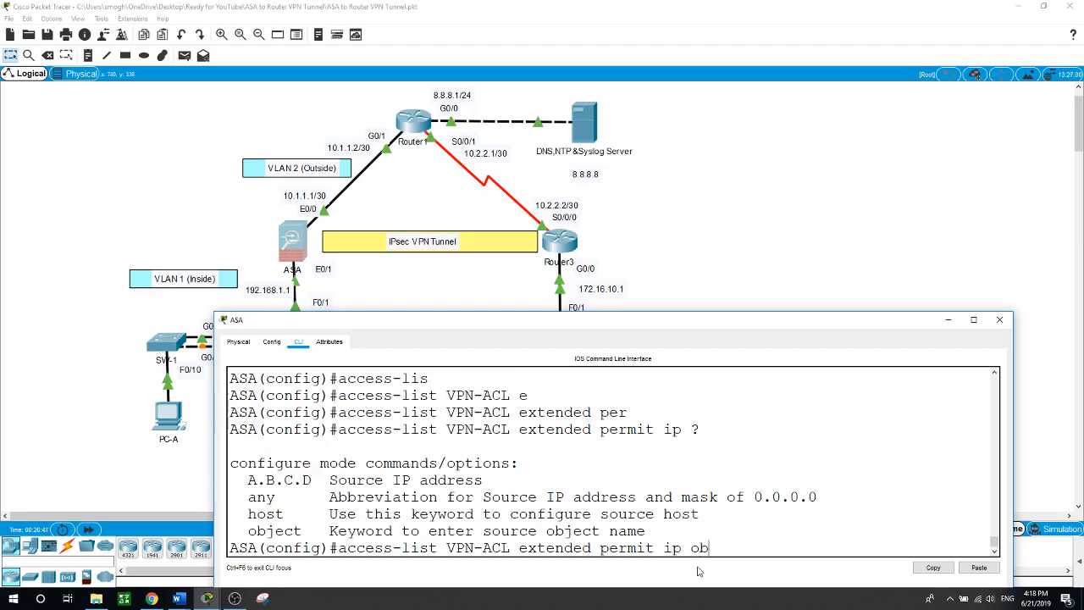
{"action": "type", "text": "j"}
{"action": "key", "text": "Tab"}
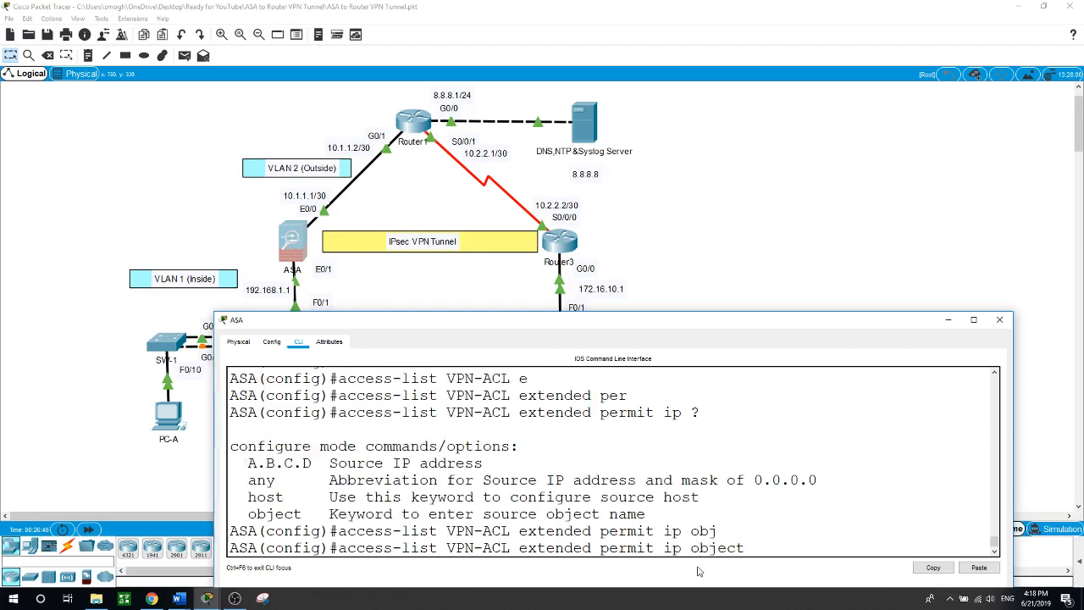
{"action": "type", "text": "LOCAL-"}
{"action": "type", "text": "NET"}
{"action": "type", "text": " ob"}
{"action": "key", "text": "Tab"}
{"action": "type", "text": "REMO"}
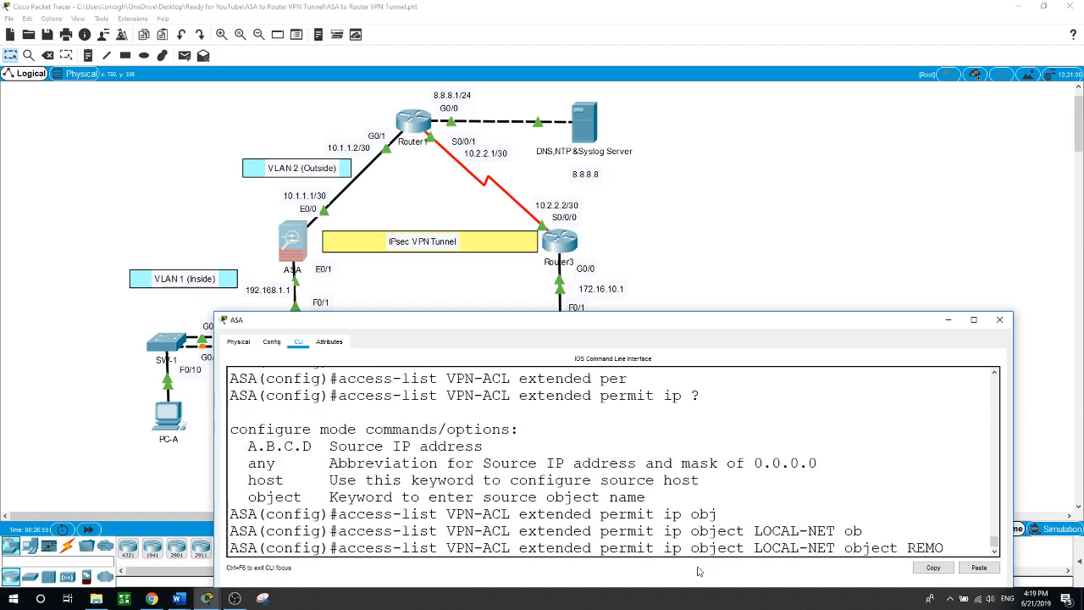
{"action": "type", "text": "TE-NET"}
{"action": "key", "text": "Return"}
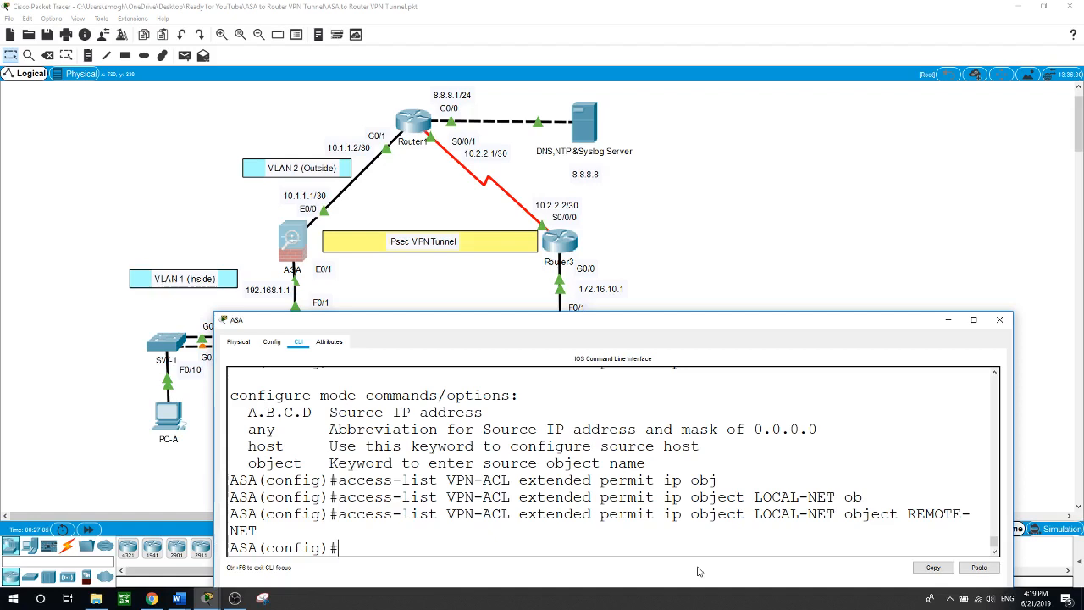
{"action": "type", "text": "cr"}
{"action": "key", "text": "Tab"}
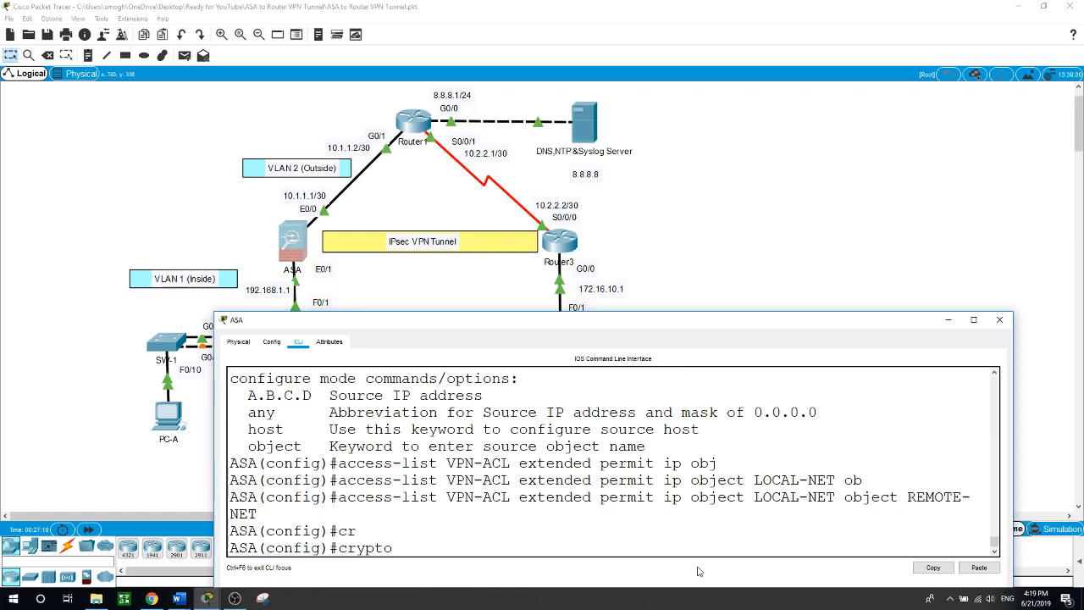
Try matching VPN-MAP 10 to VPN-ACL, omitting the address keyword
{"action": "type", "text": "m"}
{"action": "key", "text": "Tab"}
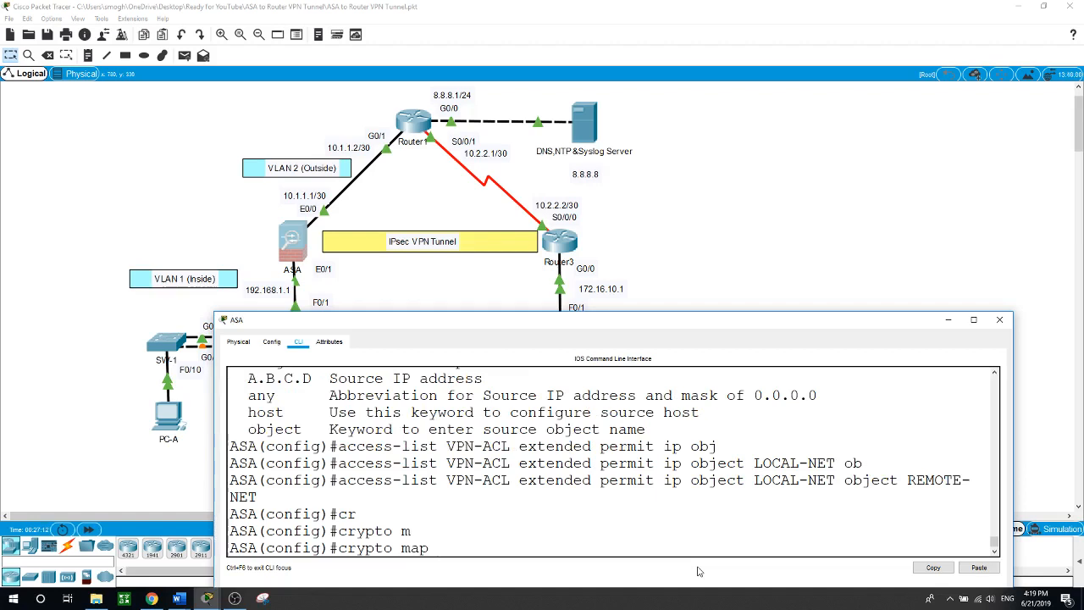
{"action": "type", "text": "VPN-MAP 10 m"}
{"action": "key", "text": "Tab"}
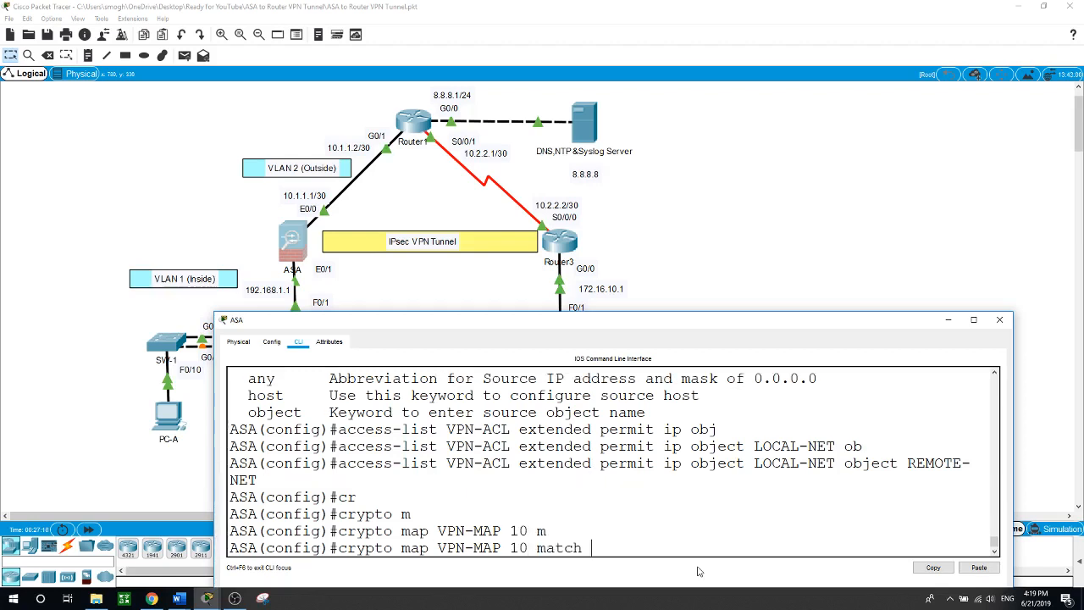
{"action": "type", "text": "VPN-ACL"}
{"action": "key", "text": "Return"}
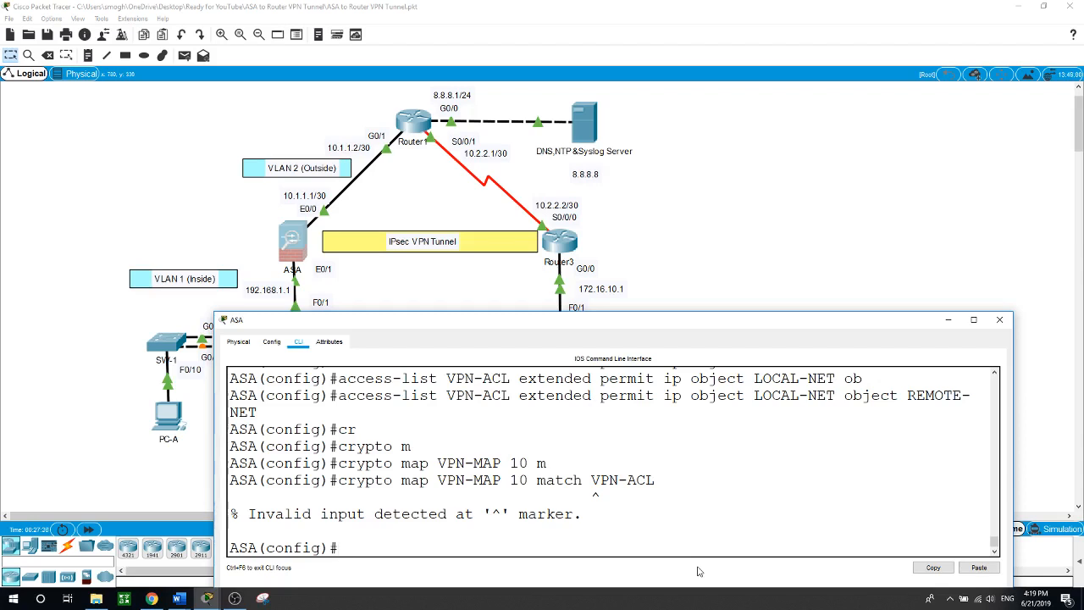
Enter crypto map VPN-MAP 10 match address VPN-ACL
{"action": "type", "text": "cr"}
{"action": "key", "text": "Tab"}
{"action": "type", "text": "m"}
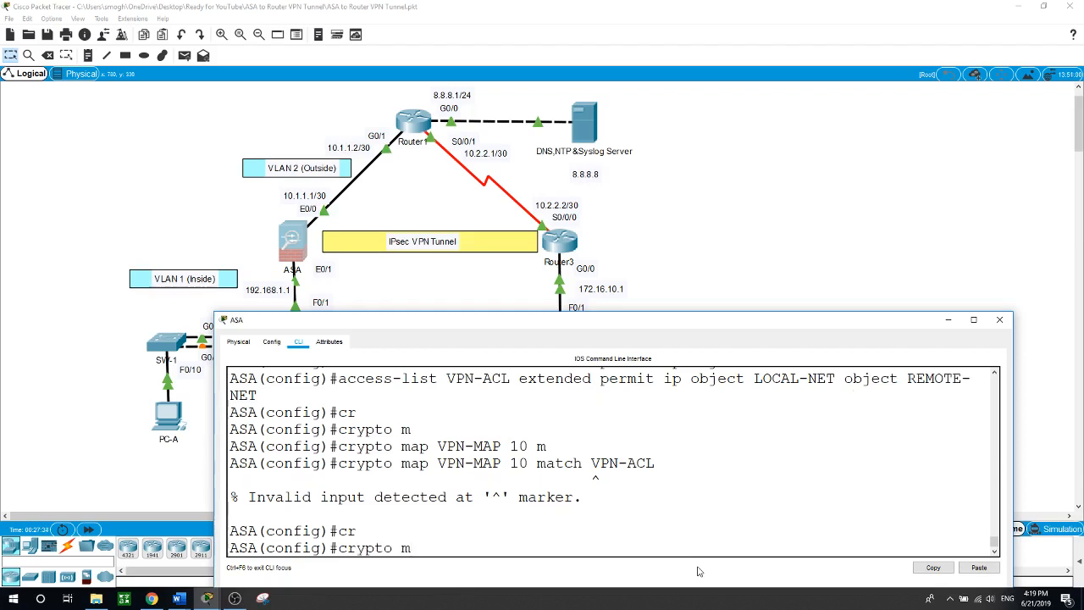
{"action": "key", "text": "Tab"}
{"action": "type", "text": "VPN-"}
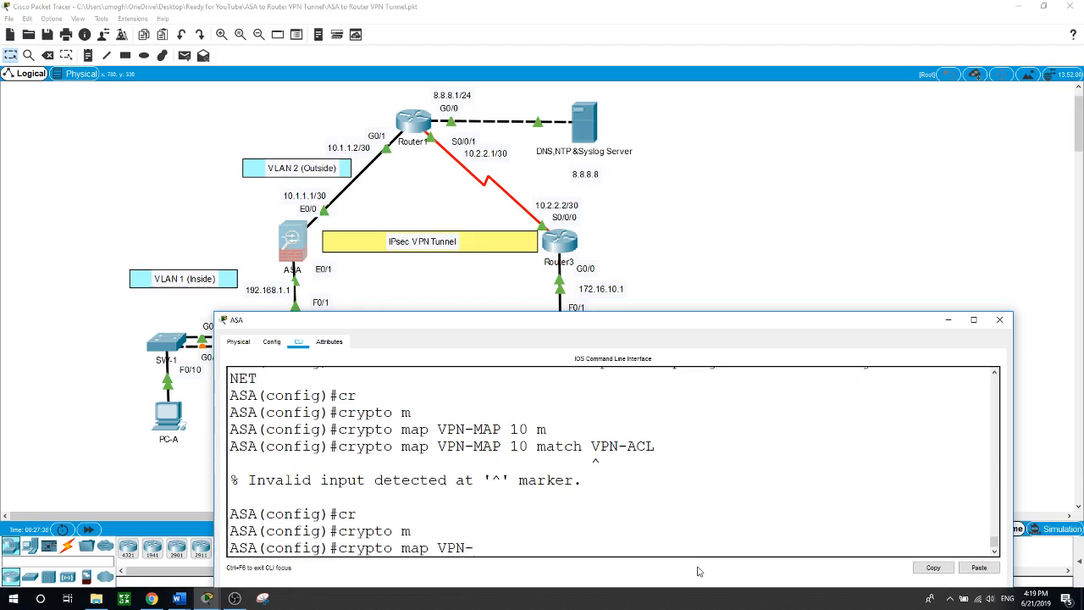
{"action": "type", "text": "MA"}
{"action": "type", "text": "P"}
{"action": "type", "text": " 10 "}
{"action": "type", "text": "m"}
{"action": "key", "text": "Tab"}
{"action": "type", "text": "ad"}
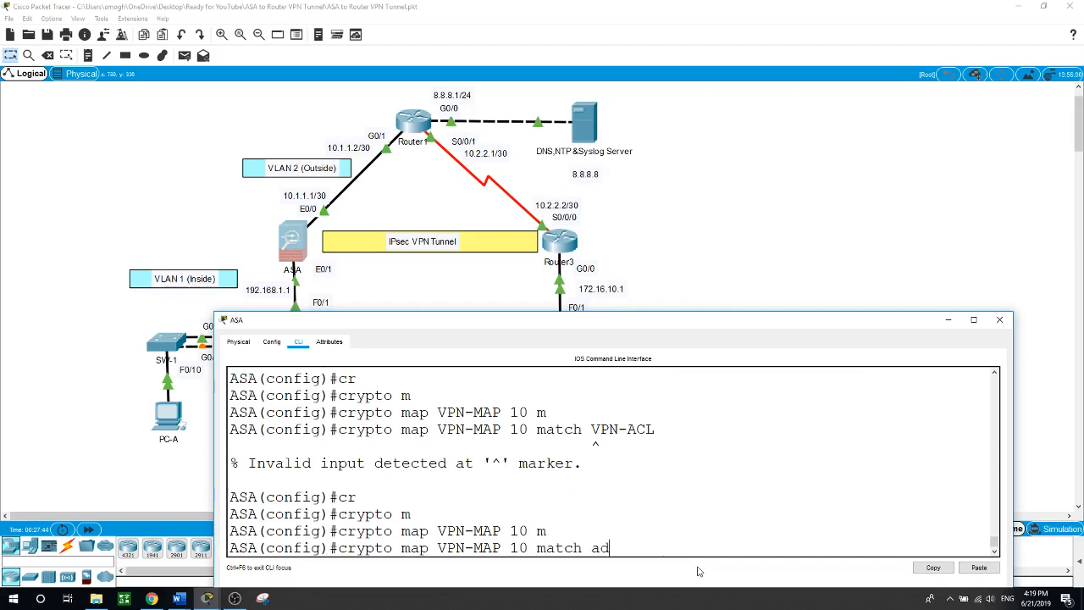
{"action": "key", "text": "Tab"}
{"action": "type", "text": "VPN-"}
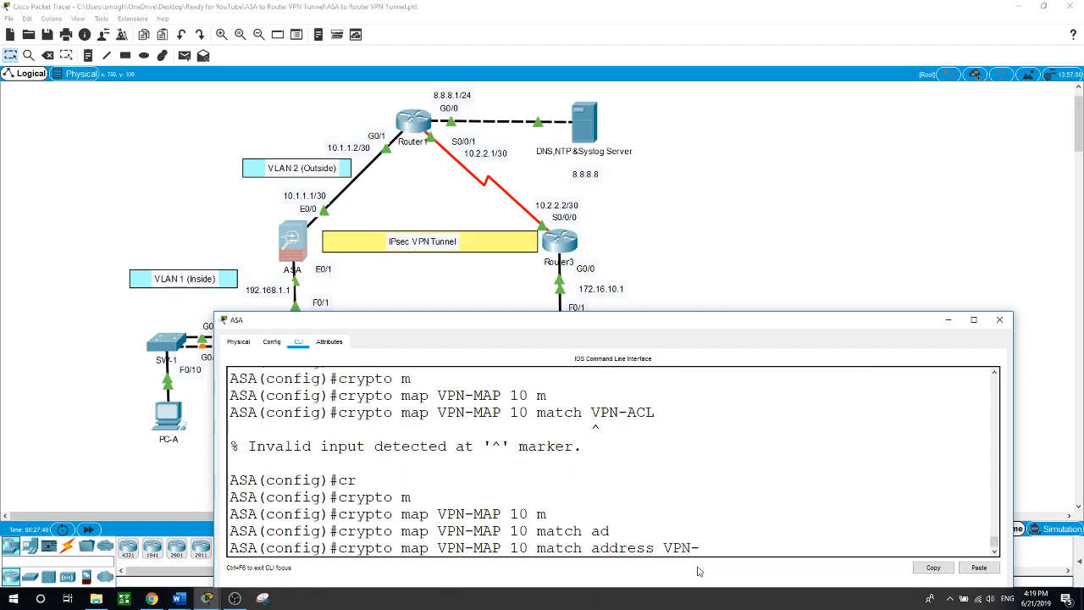
{"action": "type", "text": "ACL"}
{"action": "key", "text": "Return"}
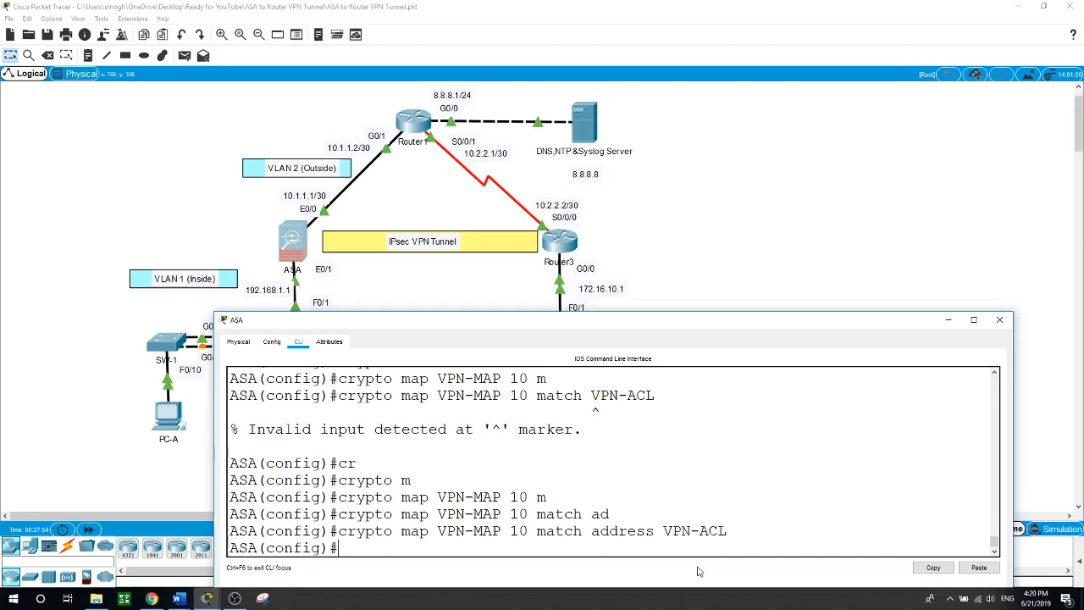
{"action": "type", "text": "cr"}
{"action": "key", "text": "Tab"}
{"action": "type", "text": "m"}
{"action": "key", "text": "Tab"}
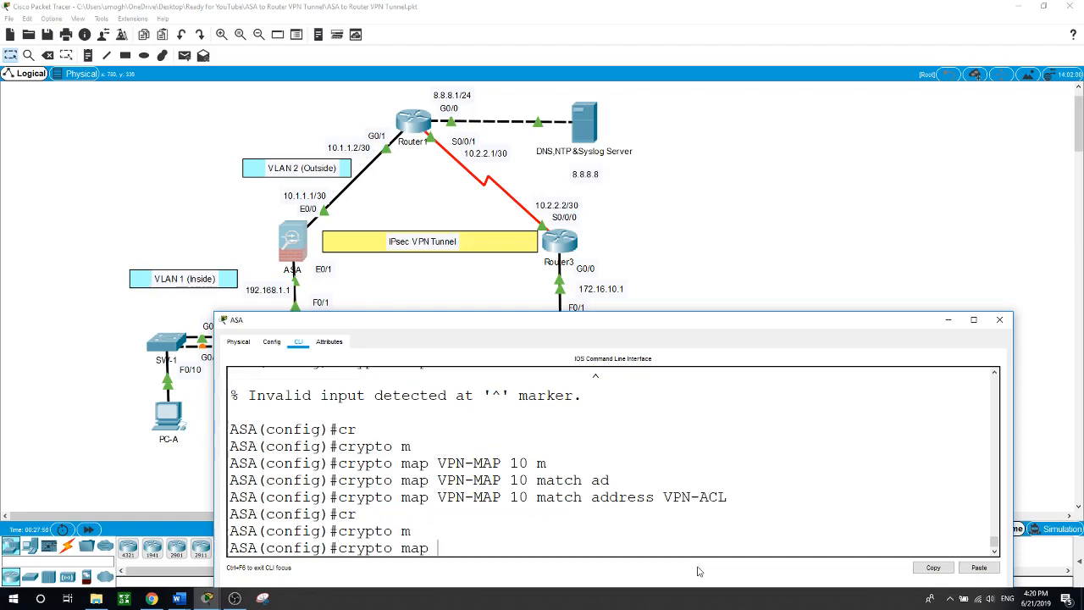
Bind crypto map VPN-MAP to interface outside and close the ASA window
{"action": "type", "text": "VPN-MAP in"}
{"action": "key", "text": "Tab"}
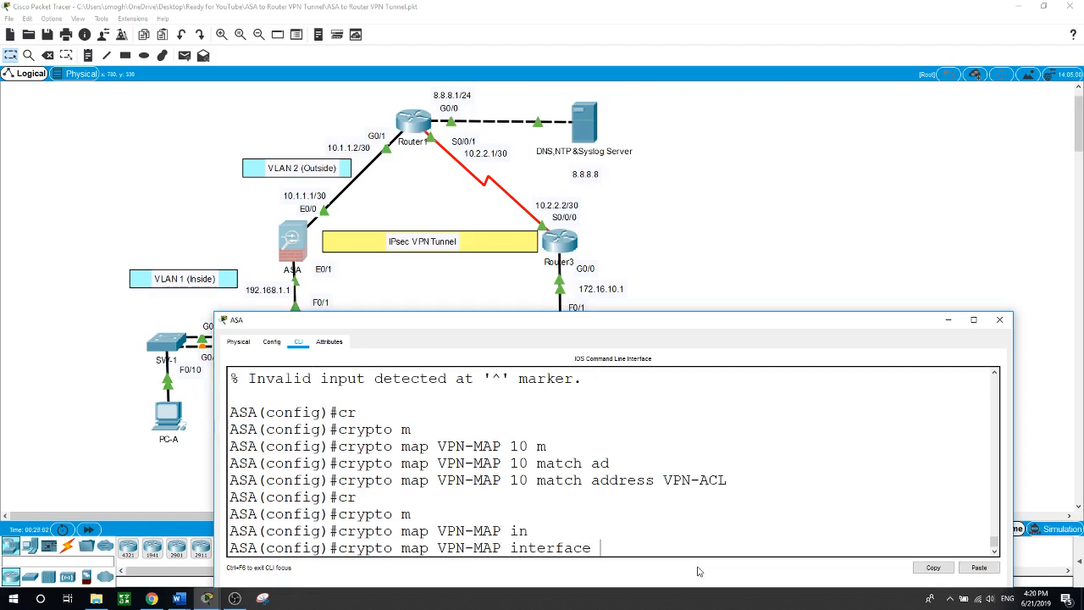
{"action": "type", "text": "ou"}
{"action": "key", "text": "Tab"}
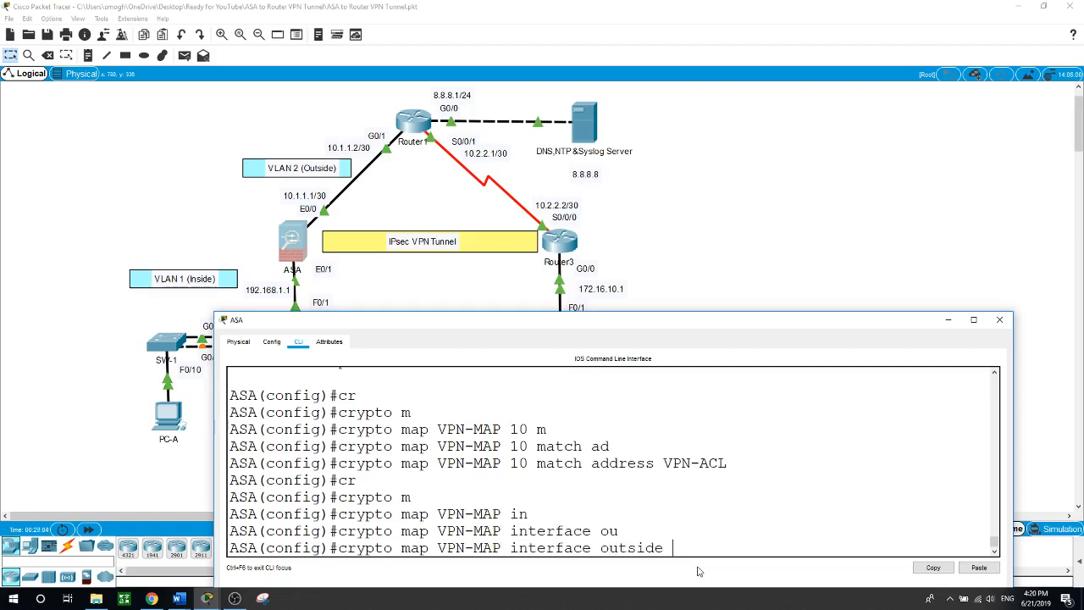
{"action": "key", "text": "Return"}
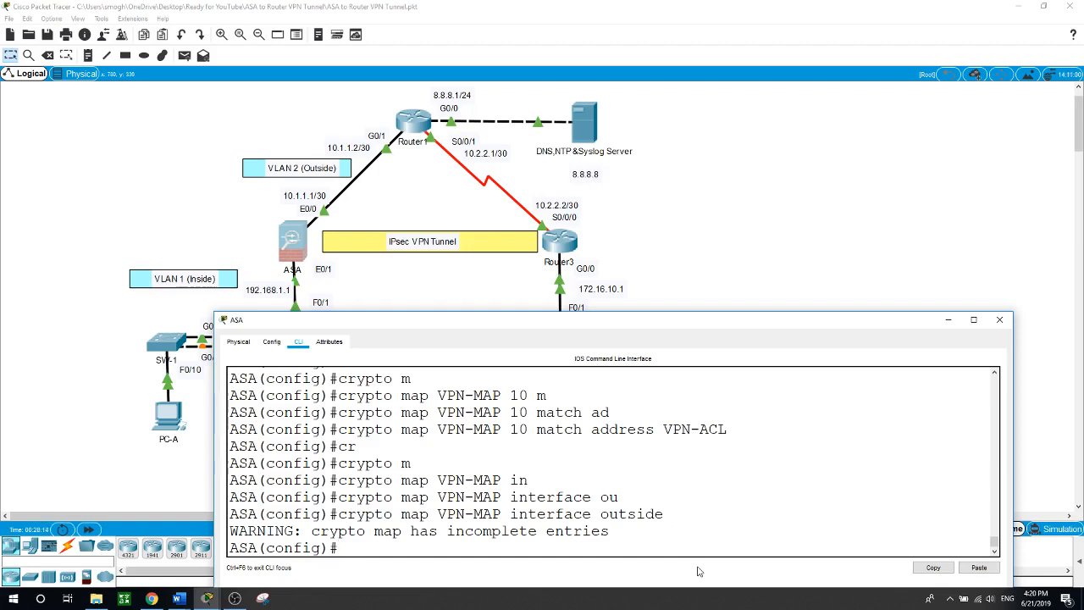
{"action": "left_click", "coordinate": [1000, 320]}
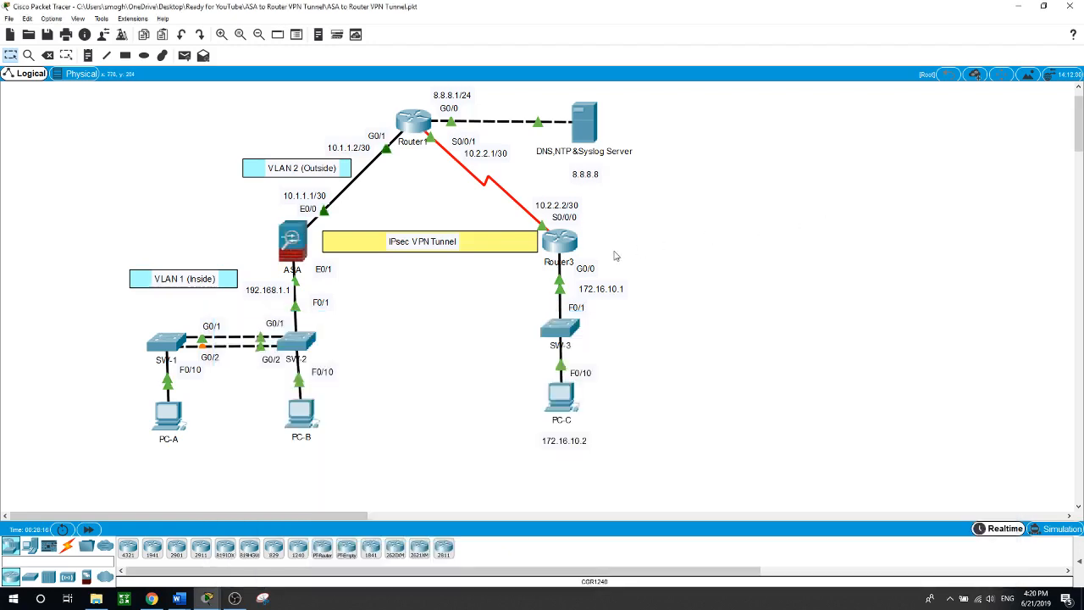
In Router3's CLI, enter global configuration and create ISAKMP policy 10
{"action": "left_click", "coordinate": [559, 241]}
{"action": "left_click_drag", "start_coordinate": [590, 309], "coordinate": [586, 302]}
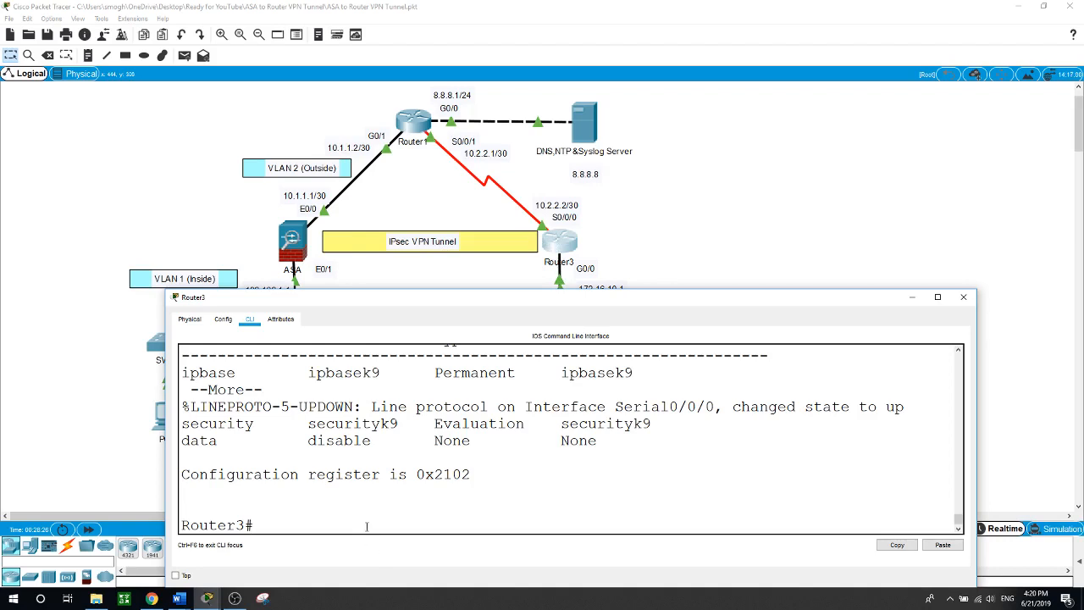
{"action": "type", "text": "conf t"}
{"action": "key", "text": "Return"}
{"action": "type", "text": "cr"}
{"action": "key", "text": "Tab"}
{"action": "type", "text": "is"}
{"action": "key", "text": "Tab"}
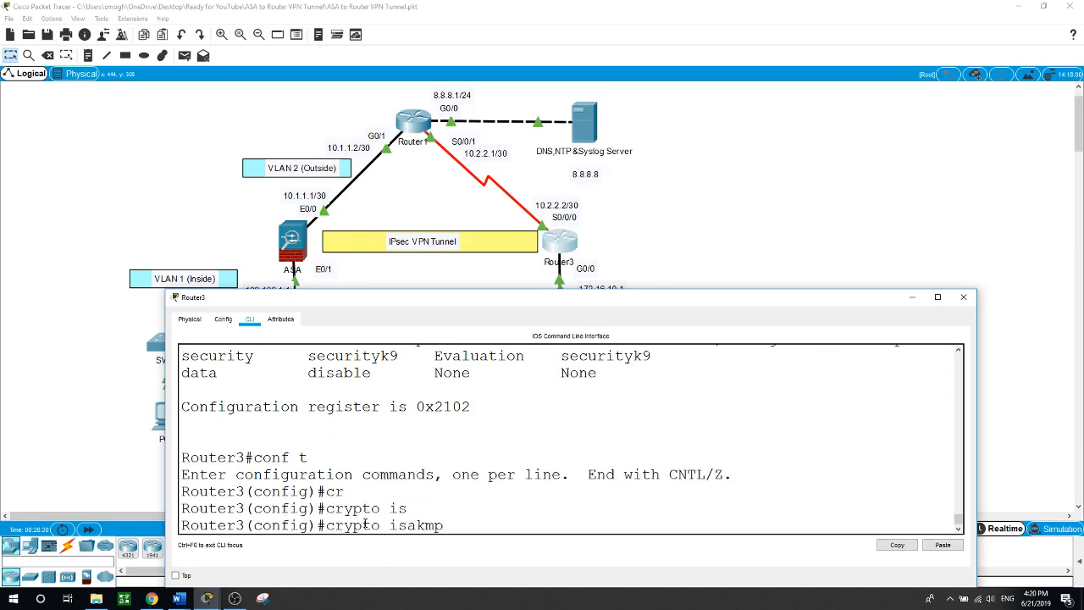
{"action": "type", "text": "po"}
{"action": "key", "text": "Tab"}
{"action": "type", "text": "10"}
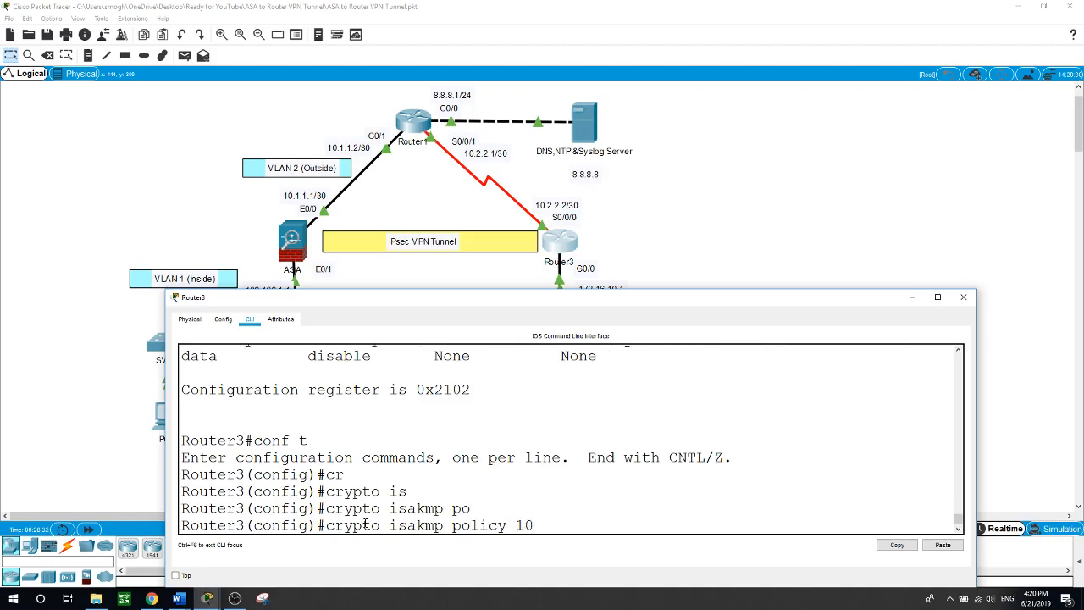
{"action": "key", "text": "Return"}
Set policy 10 to pre-share authentication, AES encryption and Diffie-Hellman group 2
{"action": "type", "text": "au"}
{"action": "key", "text": "Tab"}
{"action": "type", "text": "pr"}
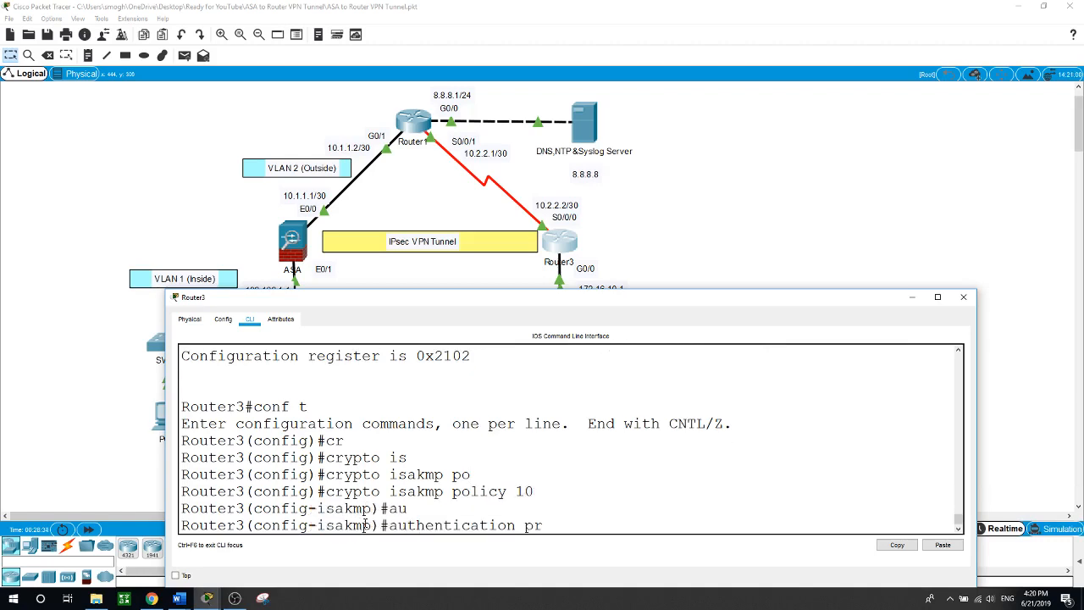
{"action": "key", "text": "Tab"}
{"action": "key", "text": "Return"}
{"action": "type", "text": "en"}
{"action": "key", "text": "Tab"}
{"action": "type", "text": "aes"}
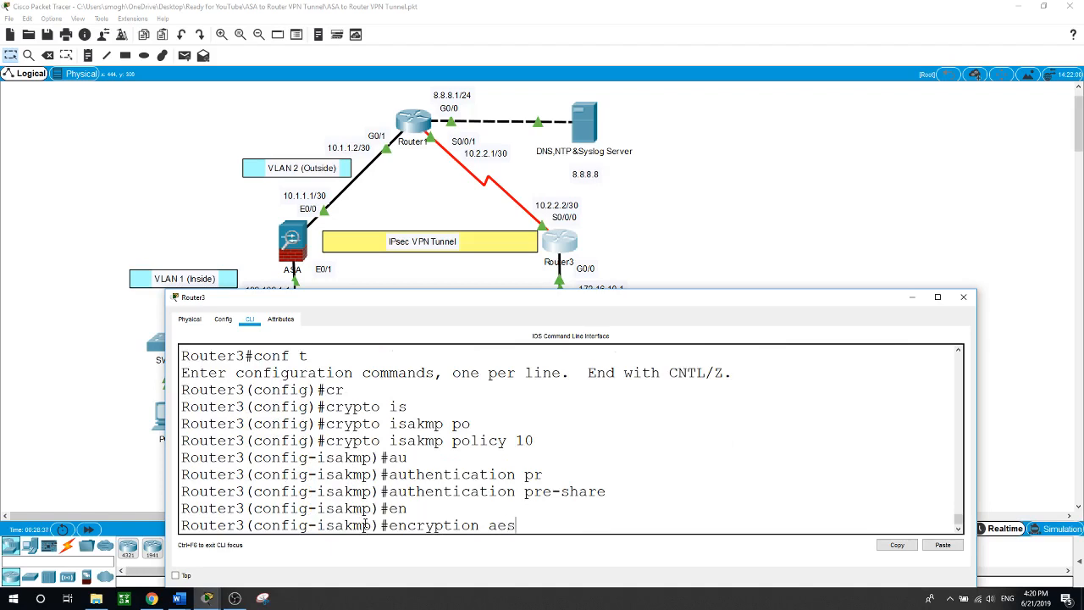
{"action": "key", "text": "Return"}
{"action": "type", "text": "g-isakmp)#"}
{"action": "key", "text": "Tab"}
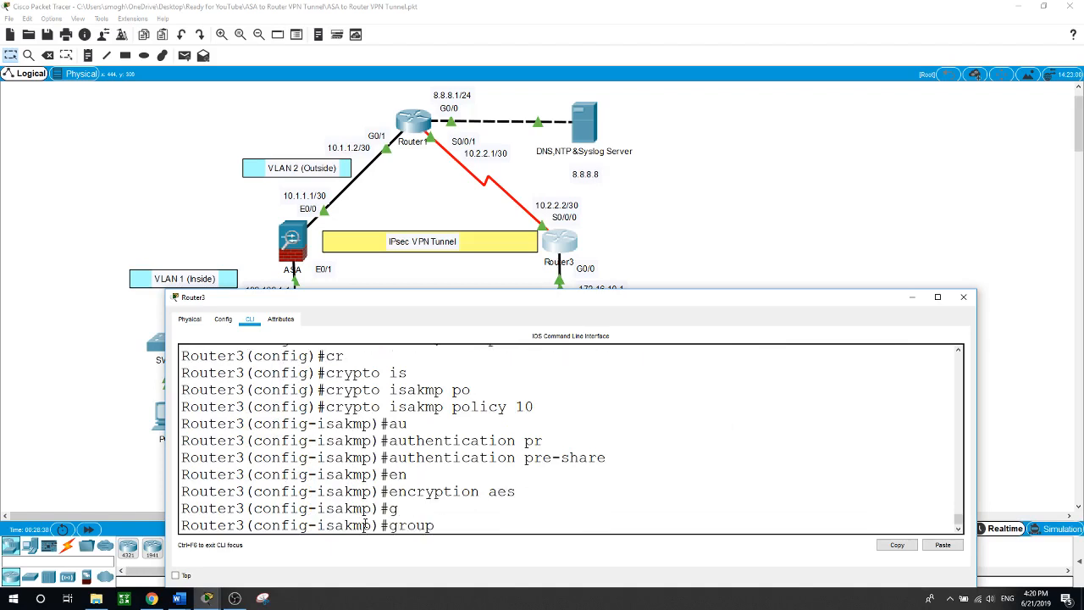
{"action": "type", "text": "2"}
{"action": "key", "text": "Return"}
Add SHA hash and a 70000 lifetime to the policy, then exit it
{"action": "type", "text": "ha"}
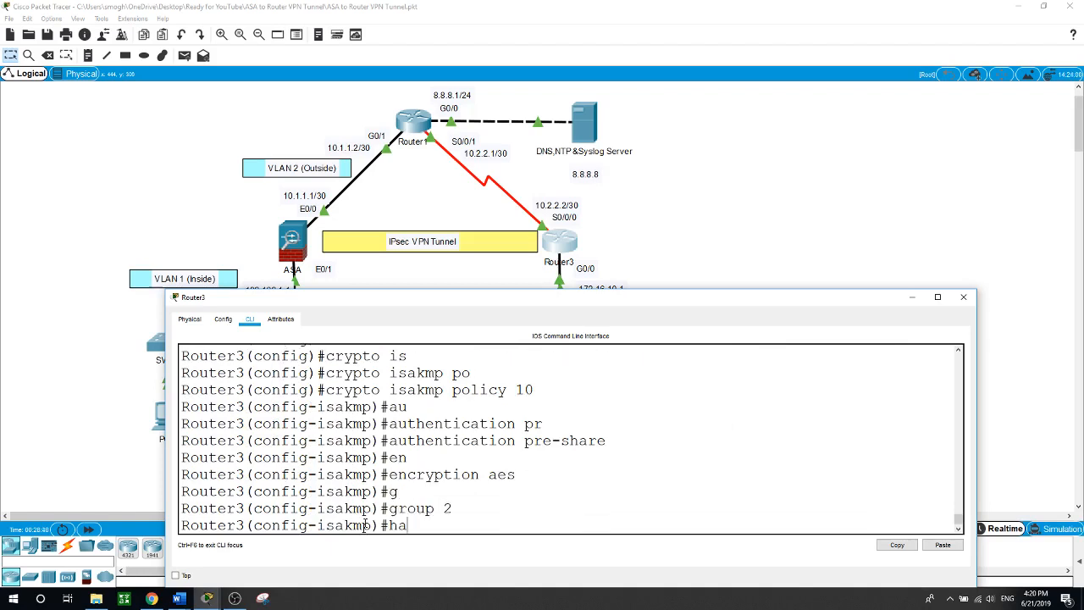
{"action": "key", "text": "Tab"}
{"action": "key", "text": "Return"}
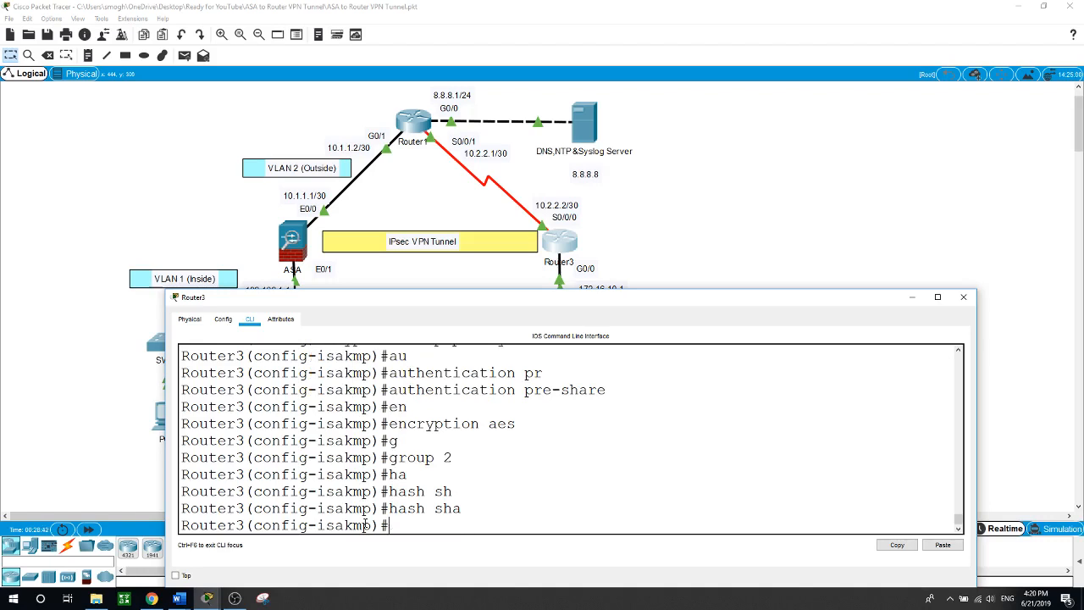
{"action": "type", "text": "li"}
{"action": "key", "text": "Tab"}
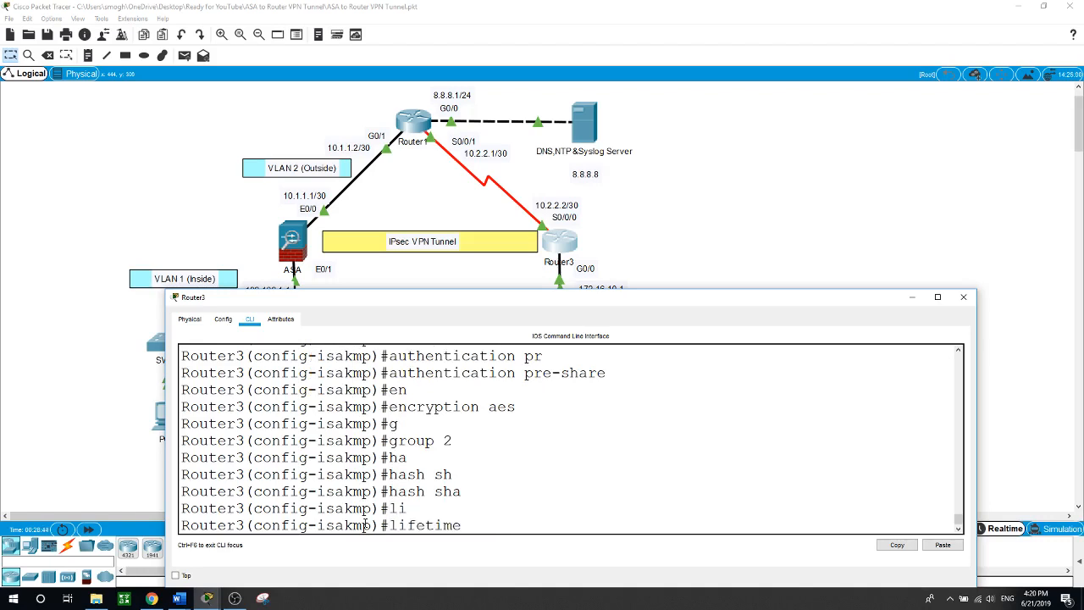
{"action": "type", "text": "70000"}
{"action": "key", "text": "Return"}
{"action": "type", "text": "exit"}
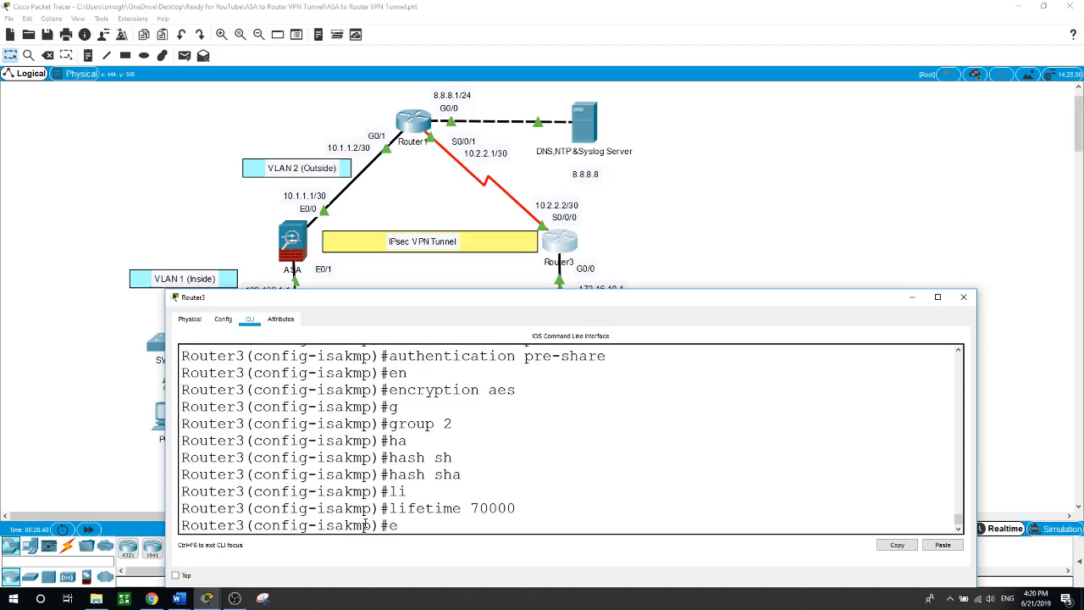
{"action": "key", "text": "Return"}
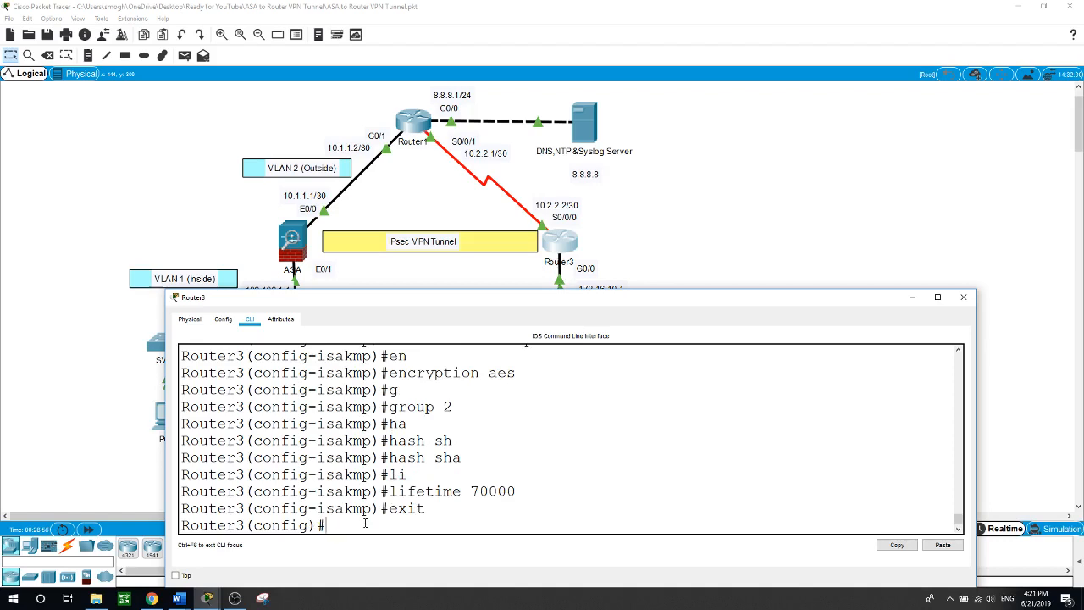
Store the ISAKMP pre-shared key for the ASA peer address 10.1.1.1 on Router3
{"action": "type", "text": "cr"}
{"action": "key", "text": "Tab"}
{"action": "type", "text": "is"}
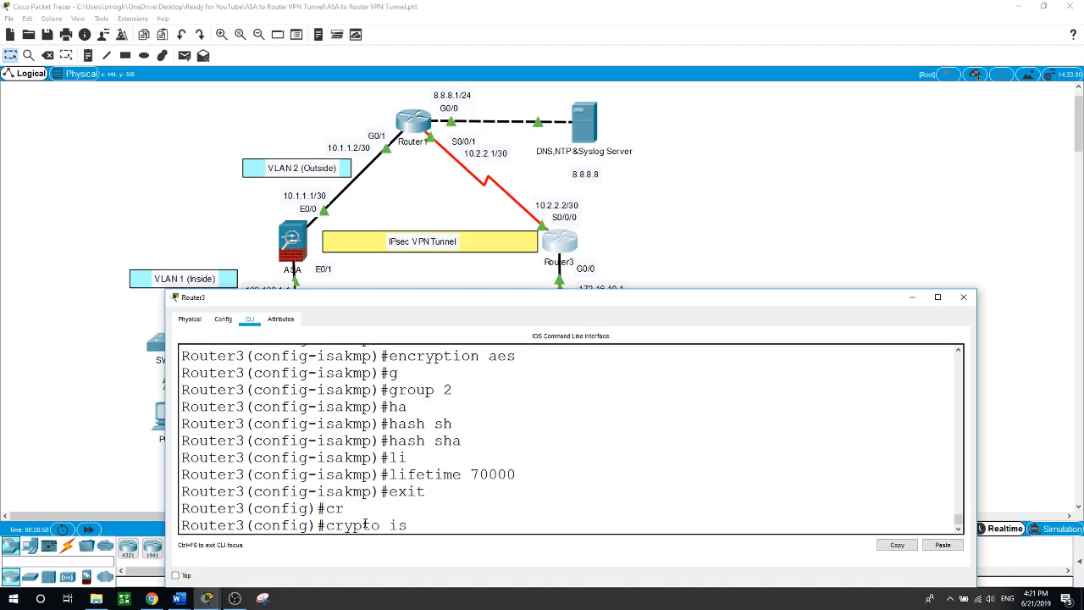
{"action": "key", "text": "Tab"}
{"action": "type", "text": "ke"}
{"action": "key", "text": "Tab"}
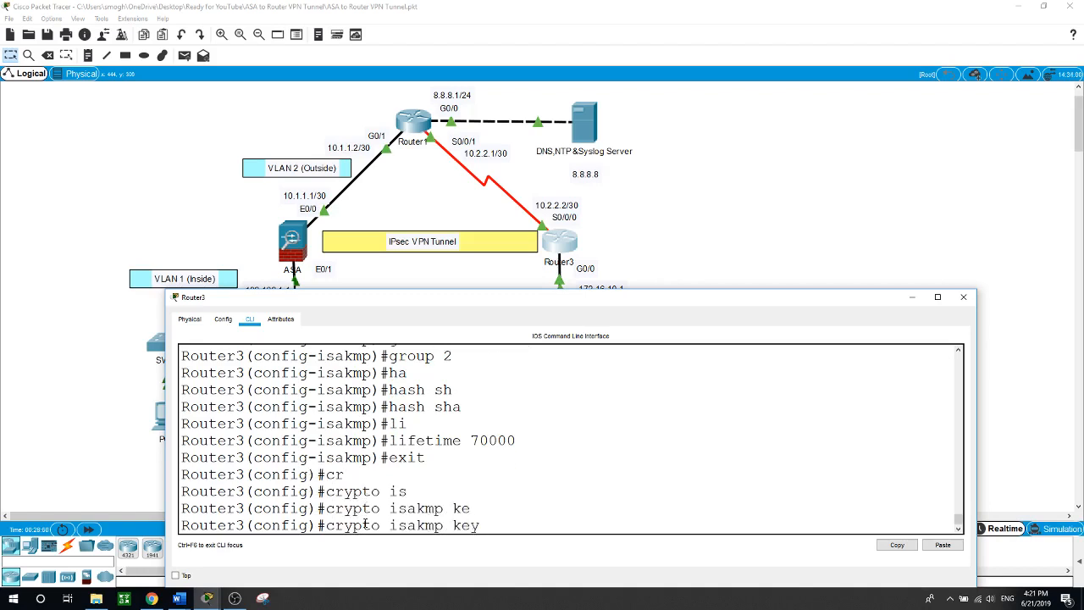
{"action": "type", "text": "cisco add"}
{"action": "key", "text": "Tab"}
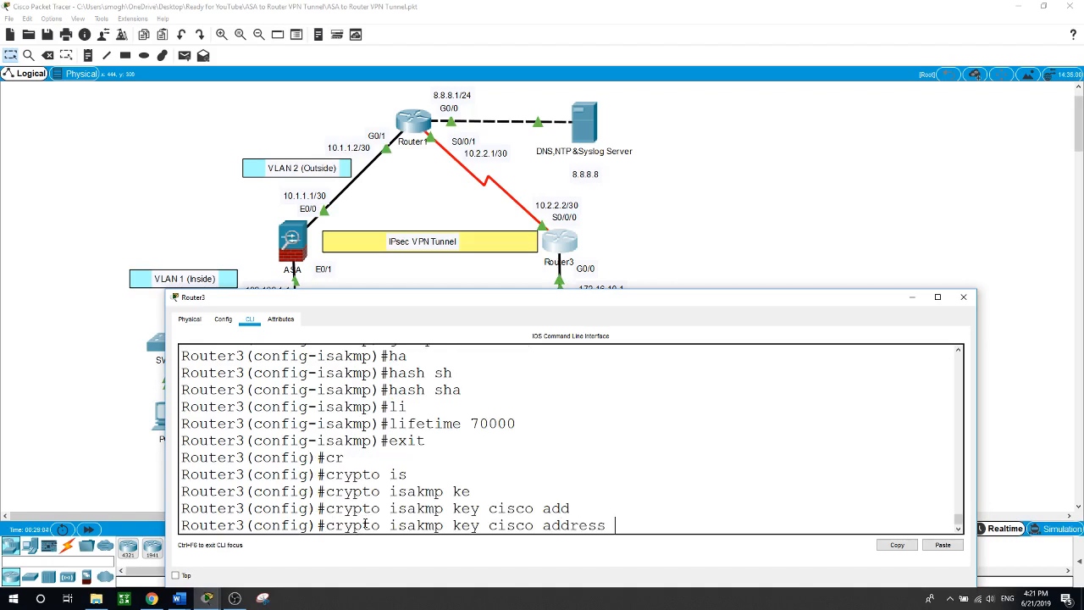
{"action": "type", "text": "10.1.1.1"}
{"action": "key", "text": "Return"}
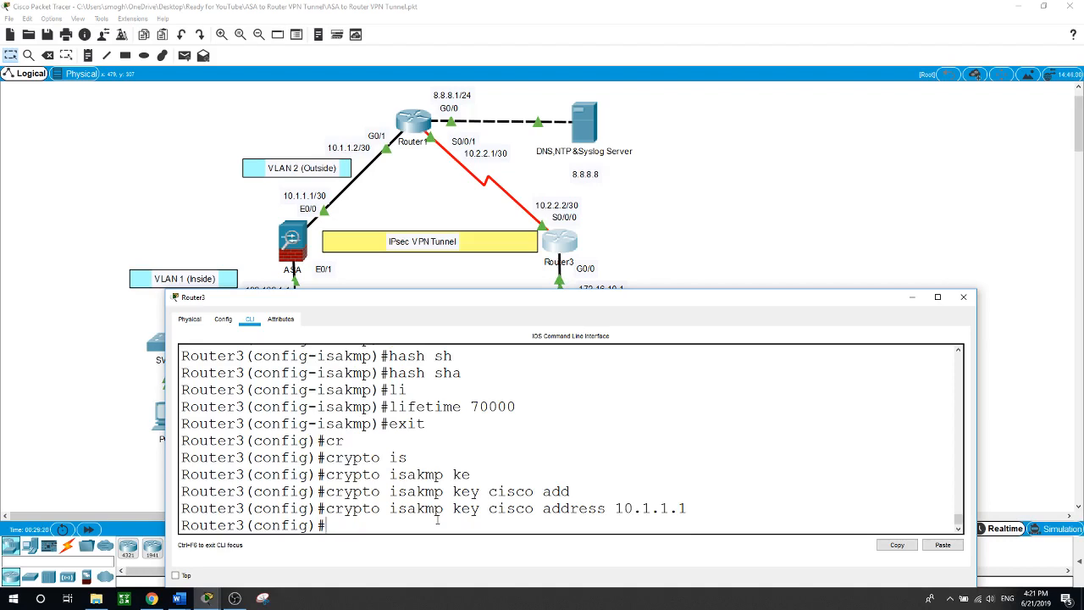
{"action": "type", "text": "cr"}
{"action": "key", "text": "Tab"}
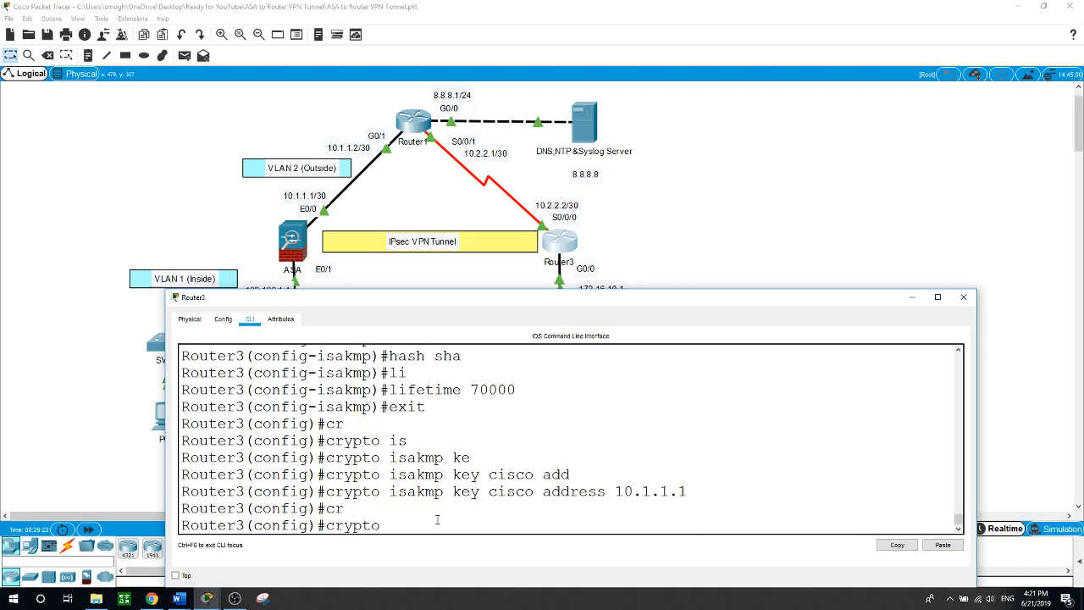
Define transform set VPN-SET with esp-aes and esp-sha-hmac on Router3
{"action": "type", "text": "ip"}
{"action": "key", "text": "Tab"}
{"action": "type", "text": "tr"}
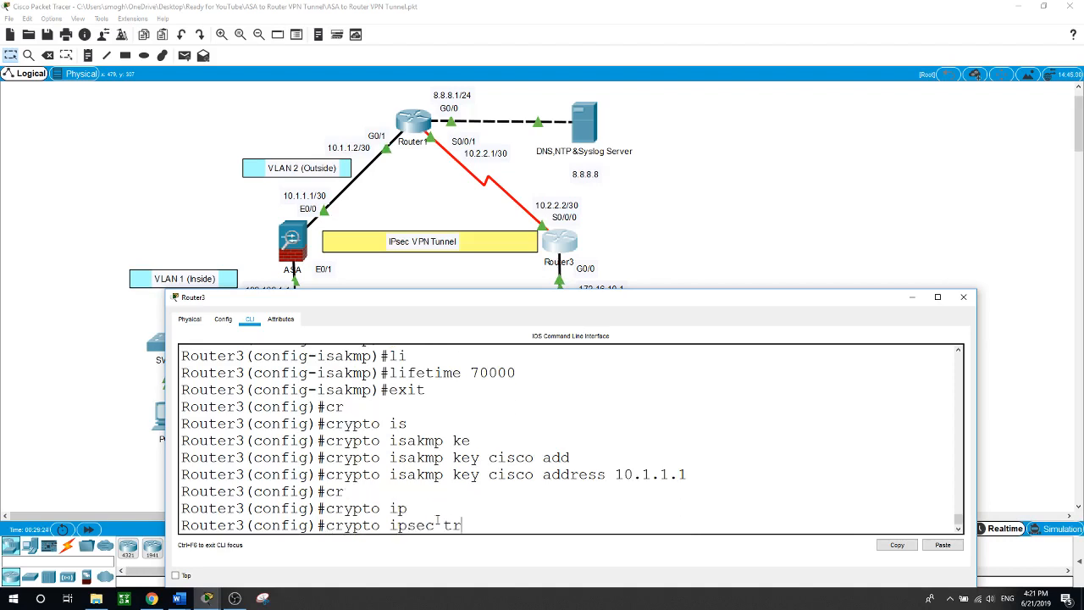
{"action": "key", "text": "Tab"}
{"action": "type", "text": "VPN"}
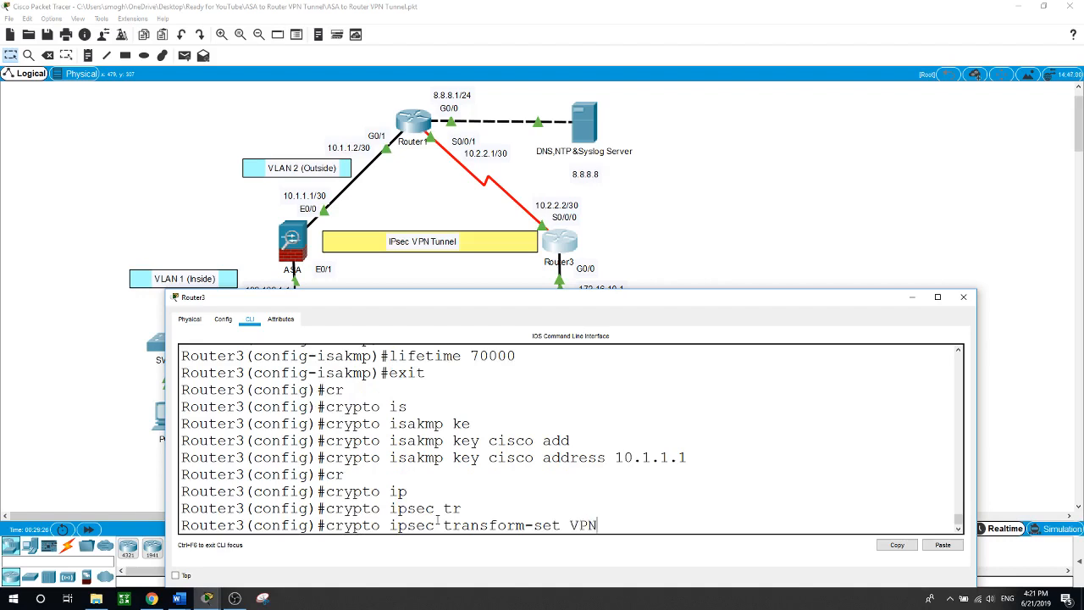
{"action": "type", "text": "-SET esp-aes esp-sh"}
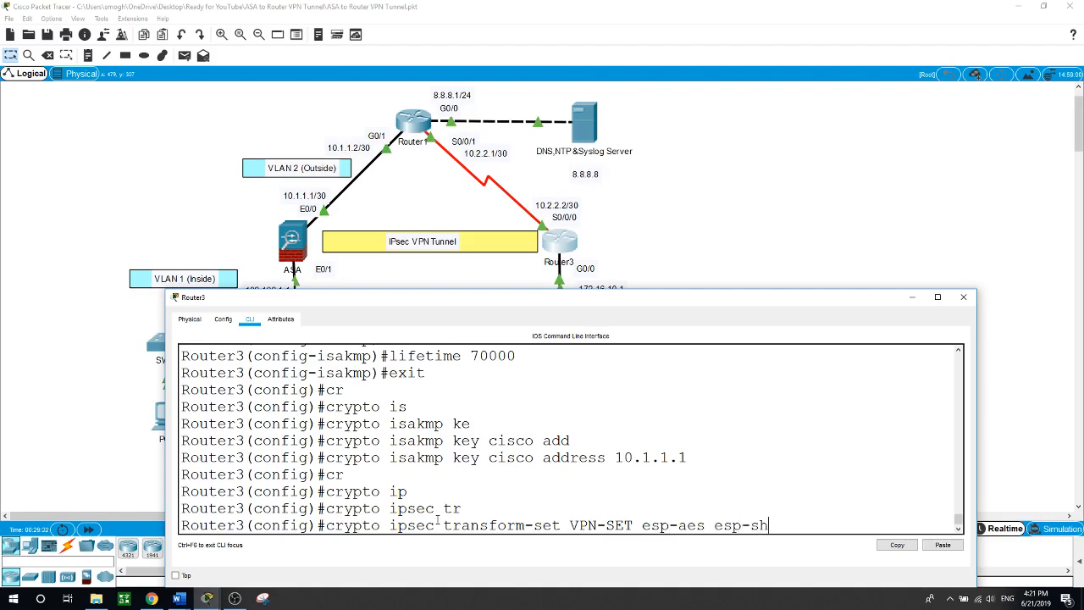
{"action": "key", "text": "Tab"}
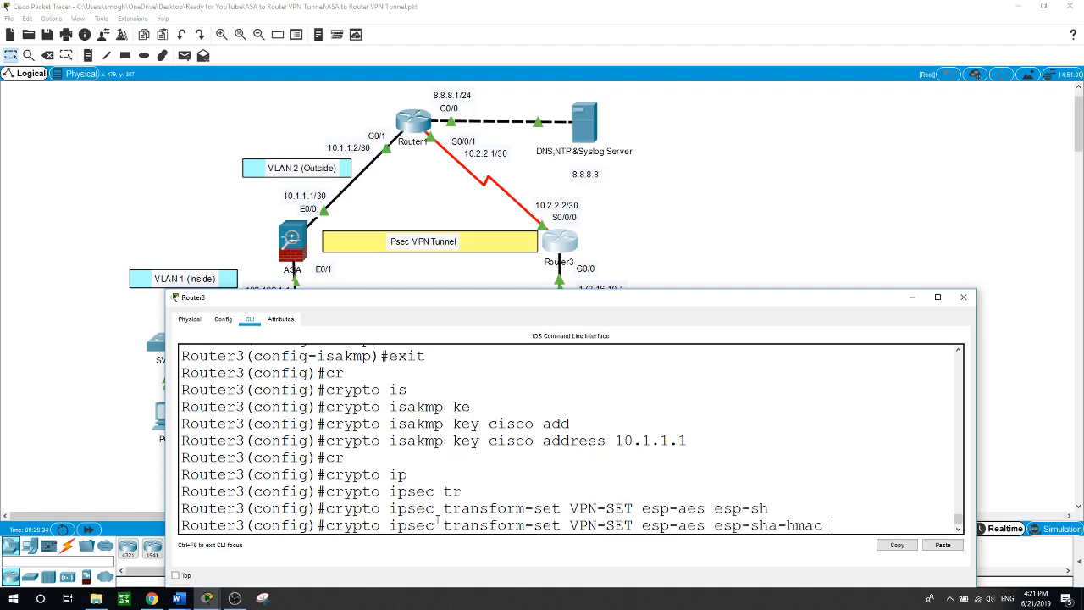
{"action": "key", "text": "Return"}
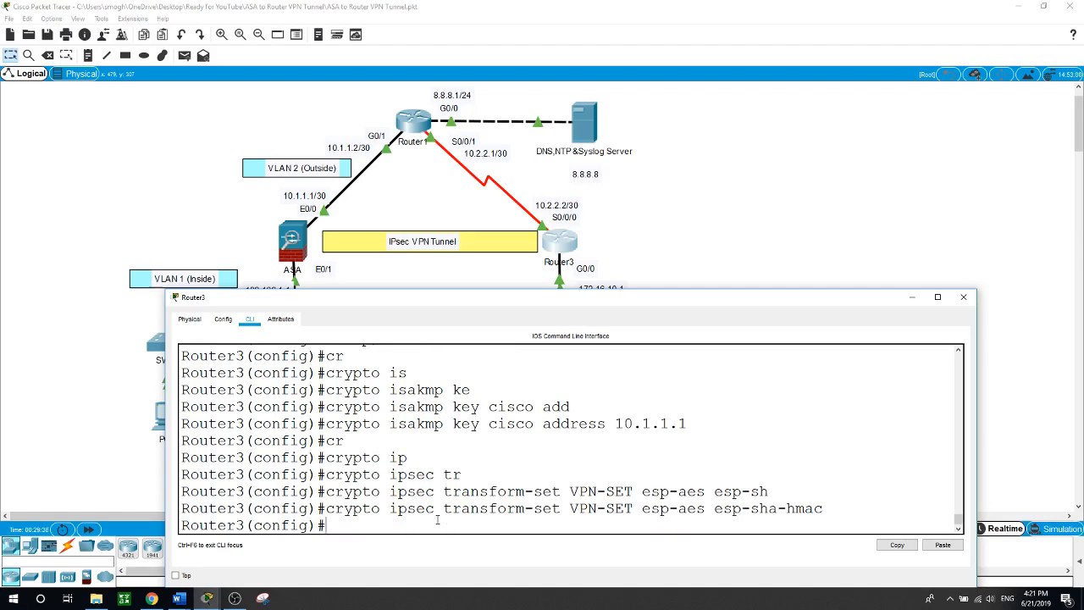
{"action": "type", "text": "cr"}
{"action": "key", "text": "Tab"}
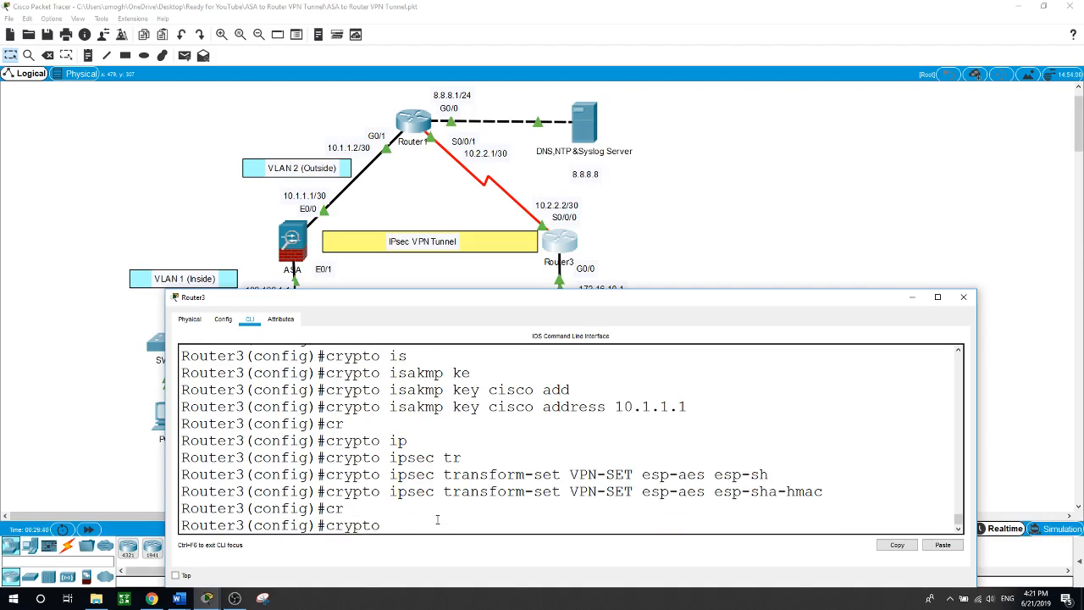
Create crypto map VPN-MAP entry 10 as ipsec-isakmp
{"action": "type", "text": "m"}
{"action": "key", "text": "Tab"}
{"action": "type", "text": "V"}
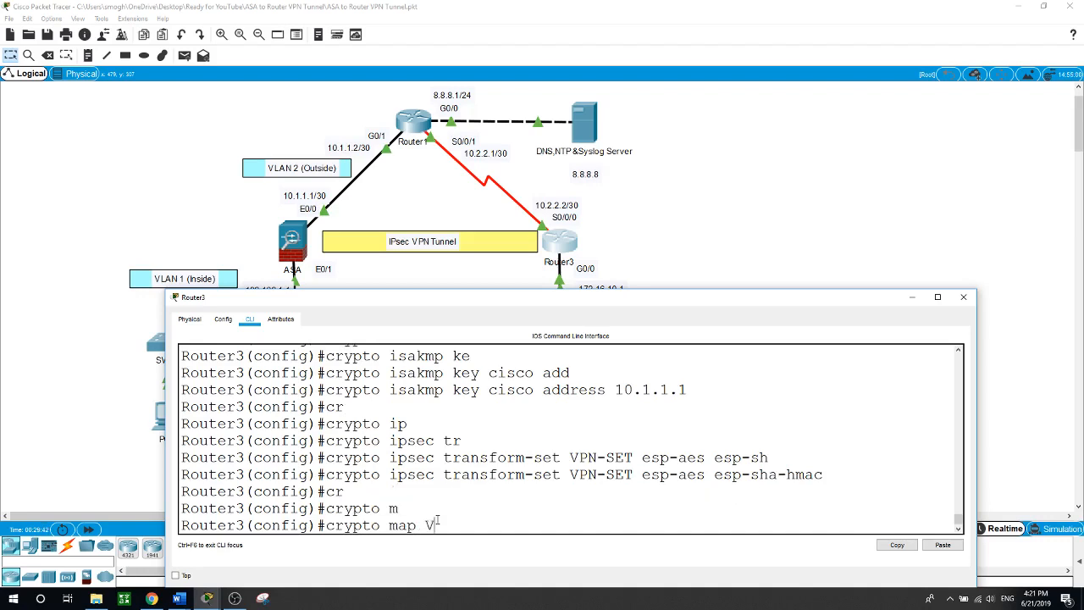
{"action": "type", "text": "PN-MAP 10 ?ip"}
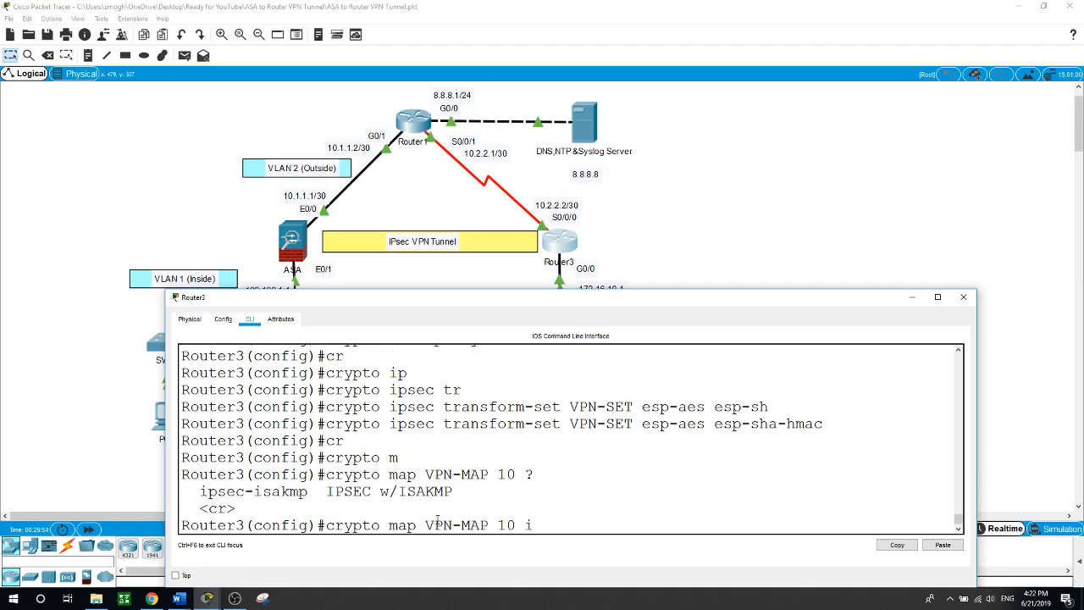
{"action": "key", "text": "Tab"}
{"action": "key", "text": "Return"}
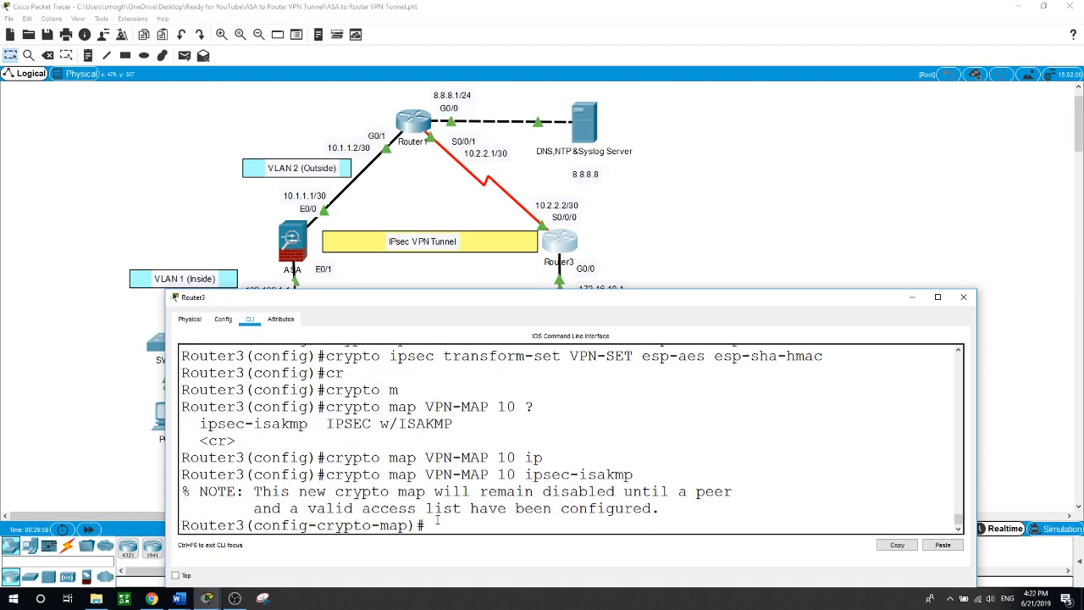
Set the crypto map's peer to 10.1.1.1 and its transform set to VPN-SET
{"action": "type", "text": "se"}
{"action": "key", "text": "Tab"}
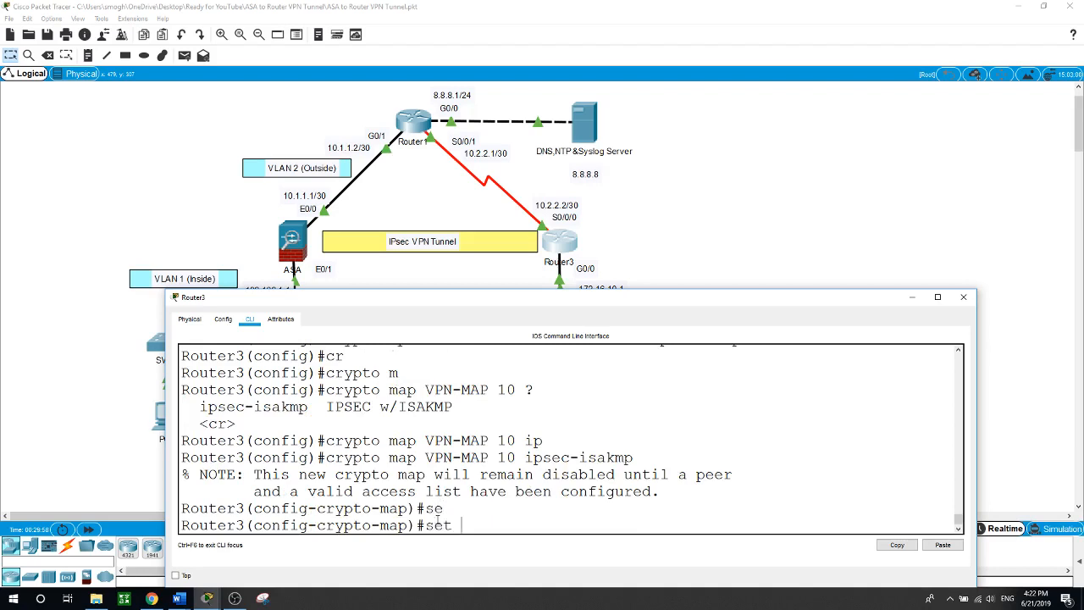
{"action": "type", "text": "pe"}
{"action": "key", "text": "Tab"}
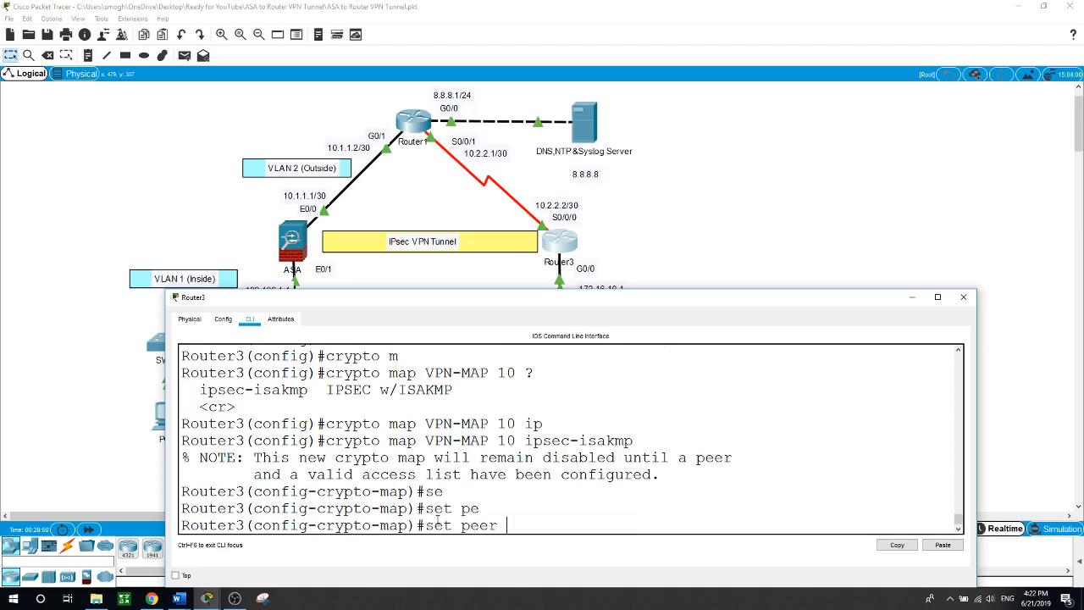
{"action": "type", "text": "10.1.1.1"}
{"action": "key", "text": "Return"}
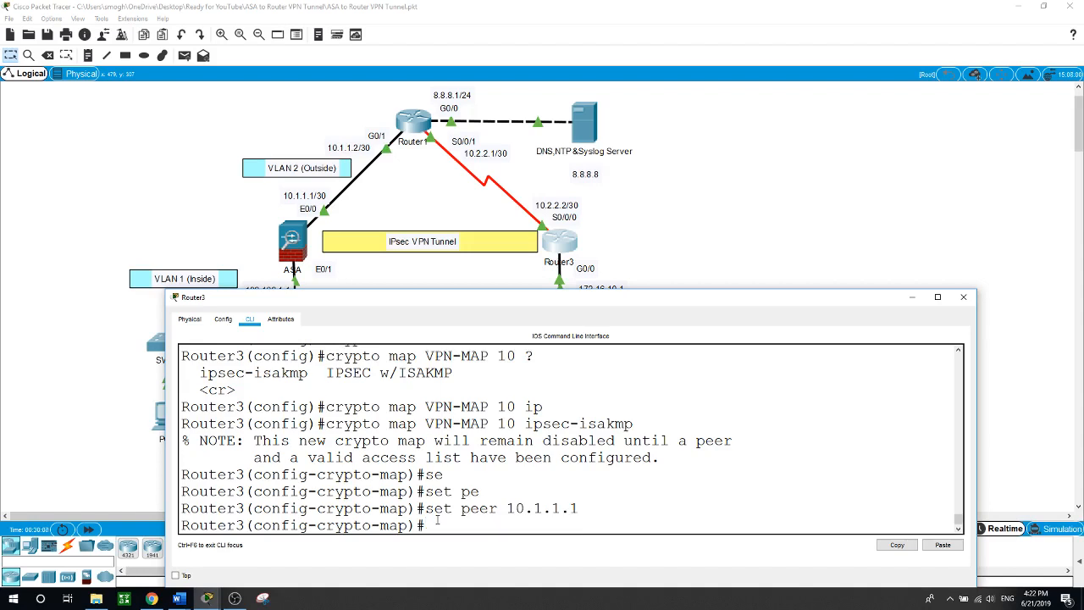
{"action": "type", "text": "set tr"}
{"action": "key", "text": "Tab"}
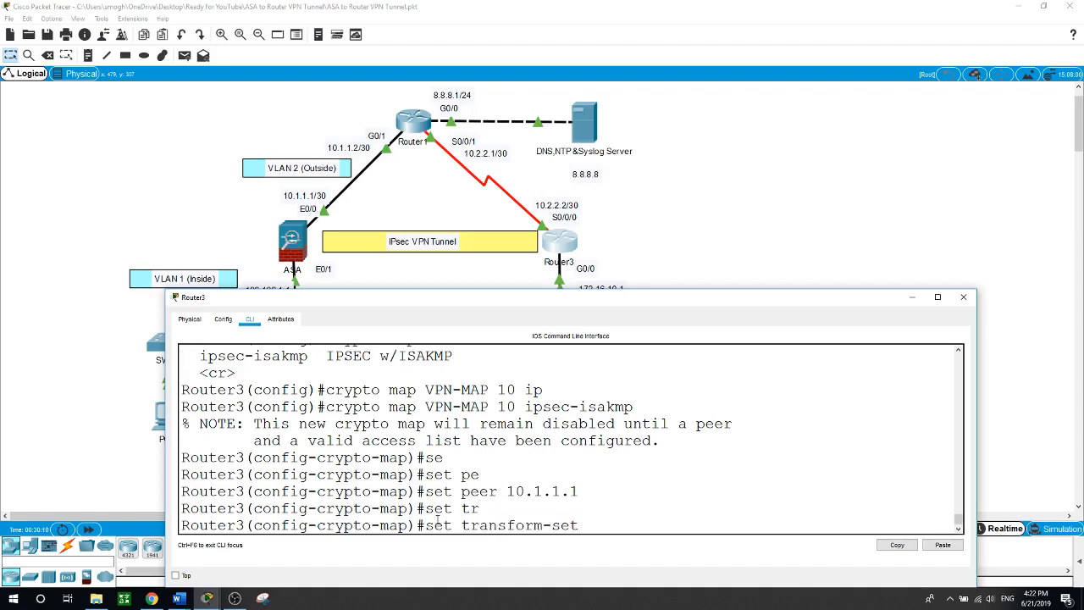
{"action": "type", "text": "VPN-SET"}
{"action": "key", "text": "Return"}
Match the crypto map to access list VPN-ACL and exit map configuration
{"action": "type", "text": "map)#"}
{"action": "key", "text": "Tab"}
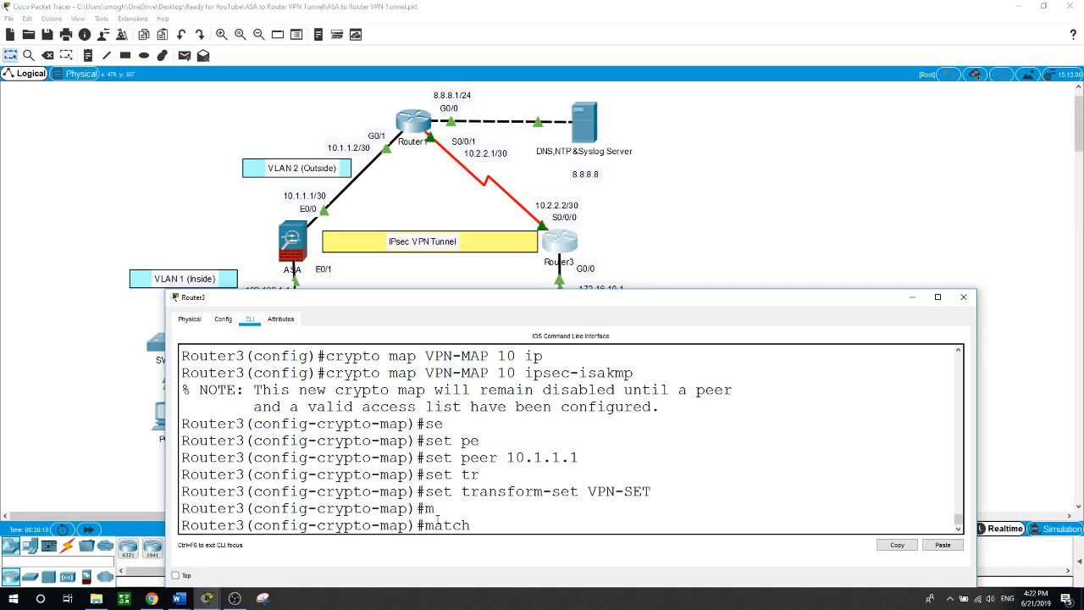
{"action": "type", "text": "ad"}
{"action": "key", "text": "Tab"}
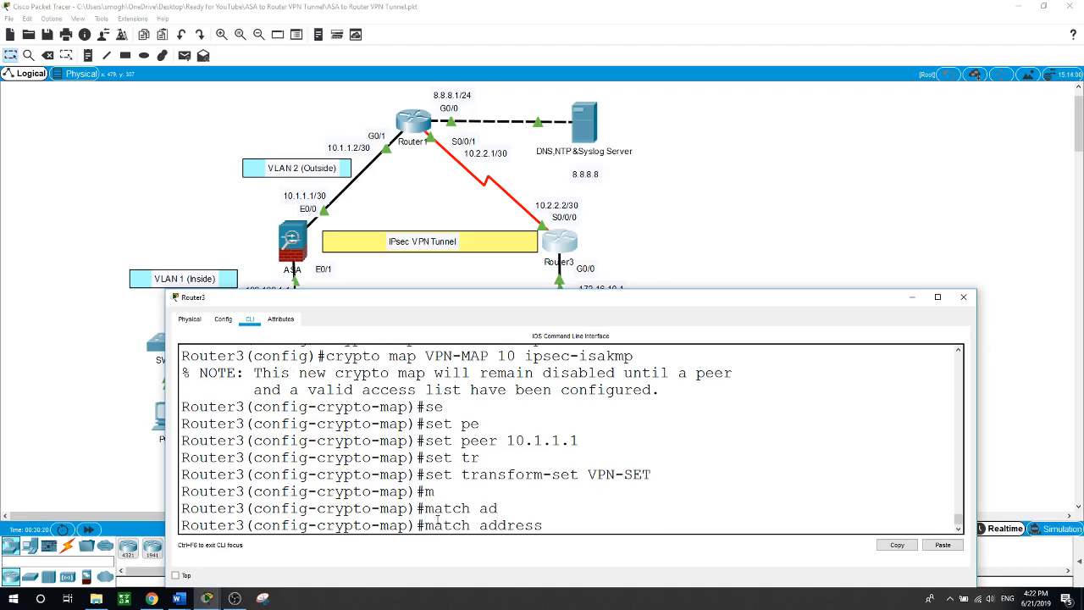
{"action": "type", "text": "VPN-ACL"}
{"action": "key", "text": "Return"}
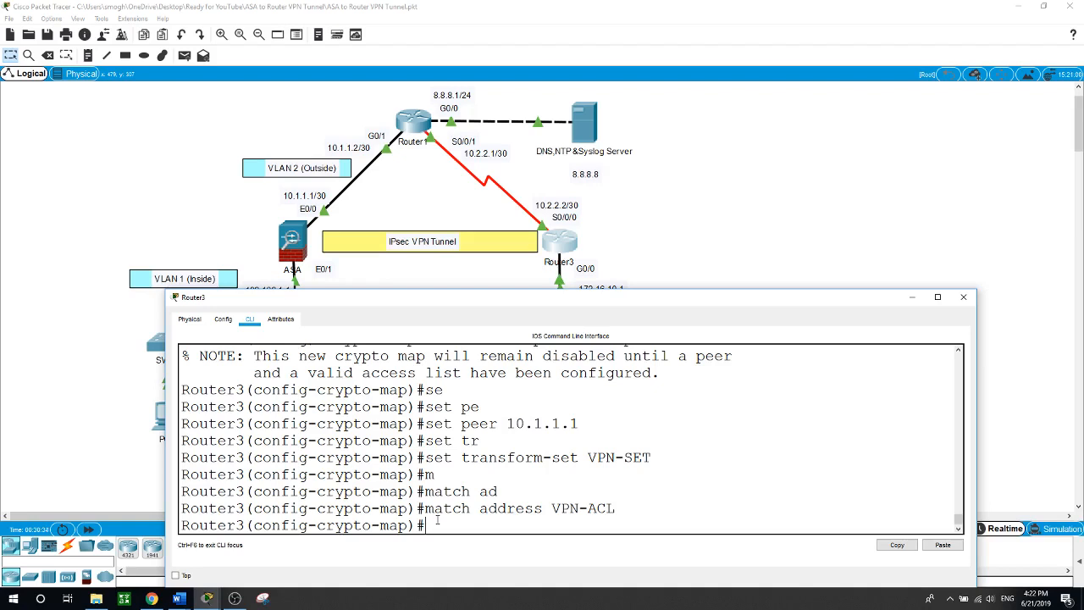
{"action": "type", "text": "exit"}
{"action": "key", "text": "Return"}
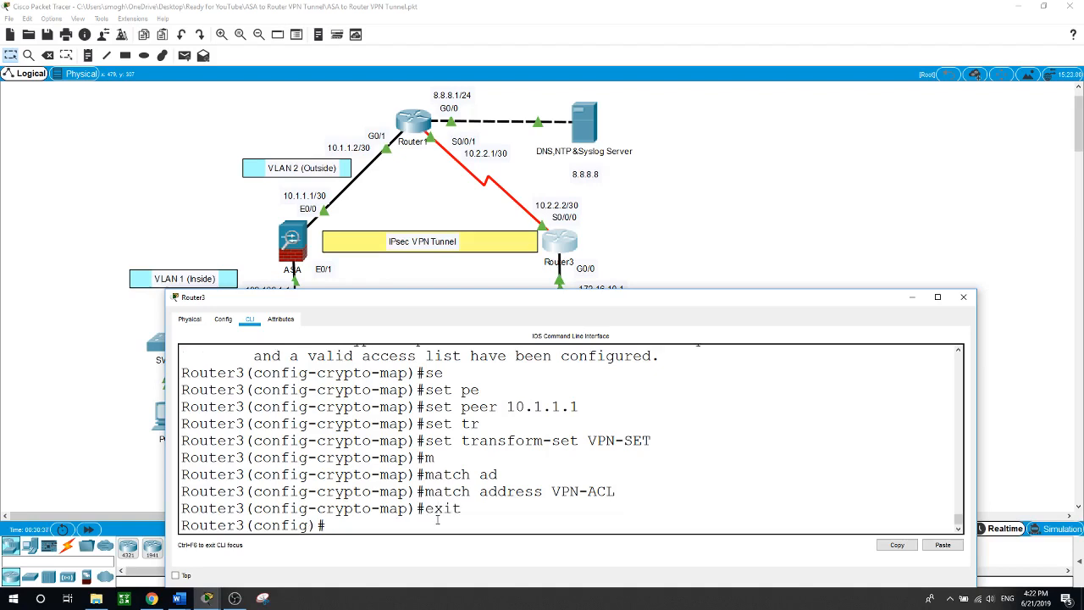
{"action": "type", "text": "ip"}
{"action": "key", "text": "Tab"}
Create extended access list VPN-ACL on Router3
{"action": "type", "text": "c"}
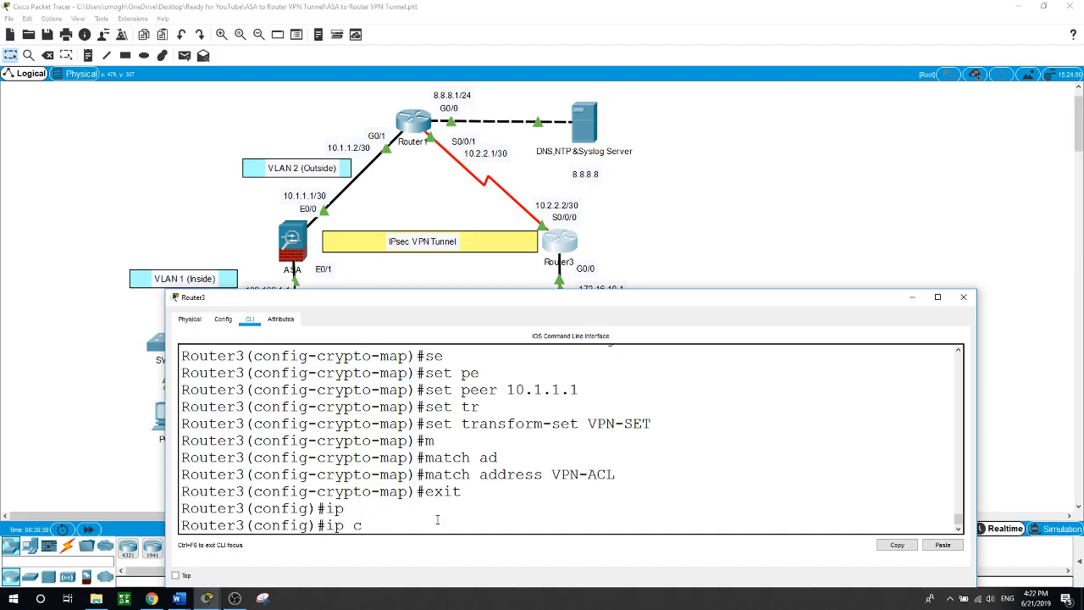
{"action": "key", "text": "BackSpace"}
{"action": "type", "text": "ac"}
{"action": "key", "text": "Tab"}
{"action": "type", "text": "ex"}
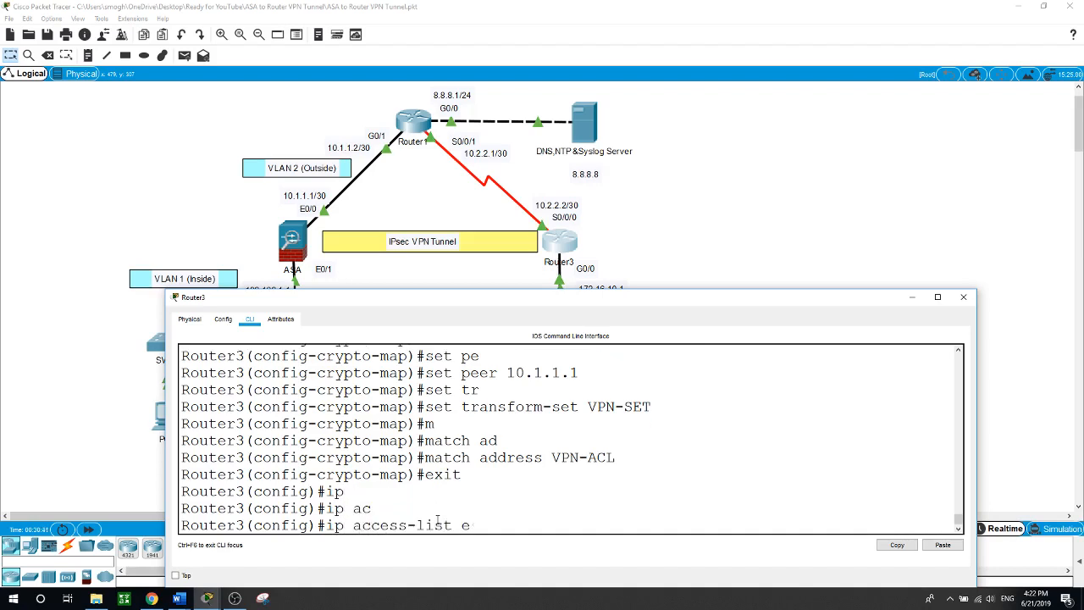
{"action": "key", "text": "Tab"}
{"action": "type", "text": "V"}
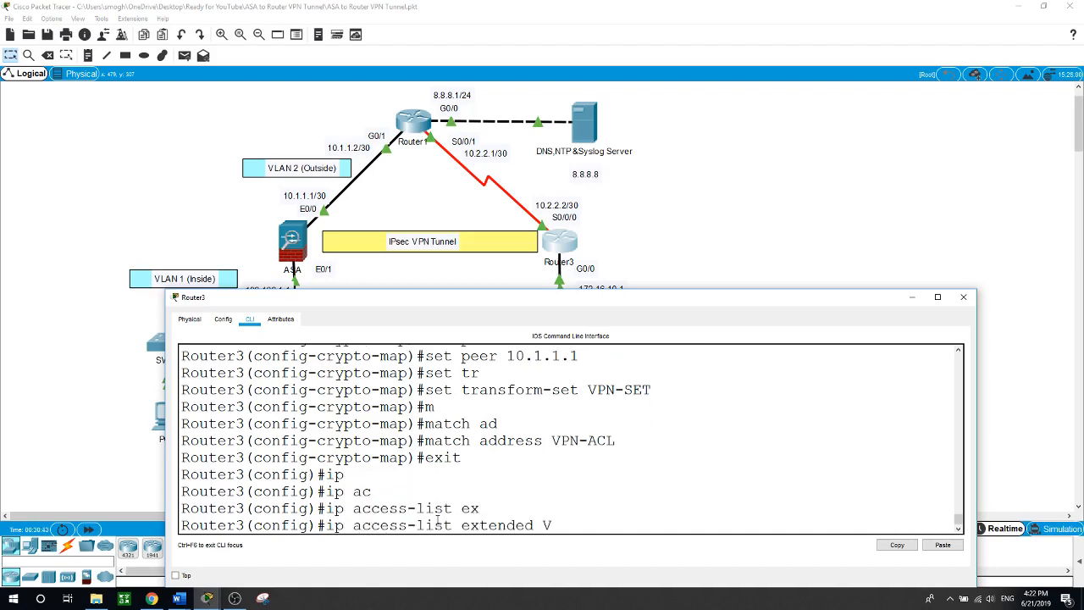
{"action": "type", "text": "PN-ACL"}
{"action": "key", "text": "Return"}
Permit IP from 172.16.10.0 0.0.0.255 to 192.168.1.0 0.0.0.255, then exit
{"action": "type", "text": "per"}
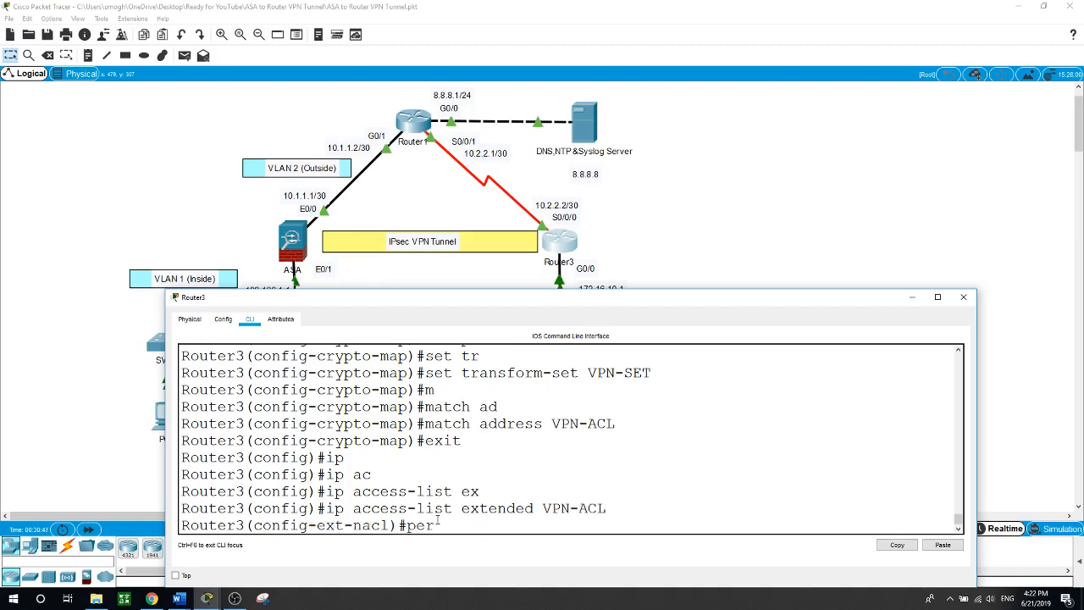
{"action": "key", "text": "Tab"}
{"action": "type", "text": "ip"}
{"action": "key", "text": "Tab"}
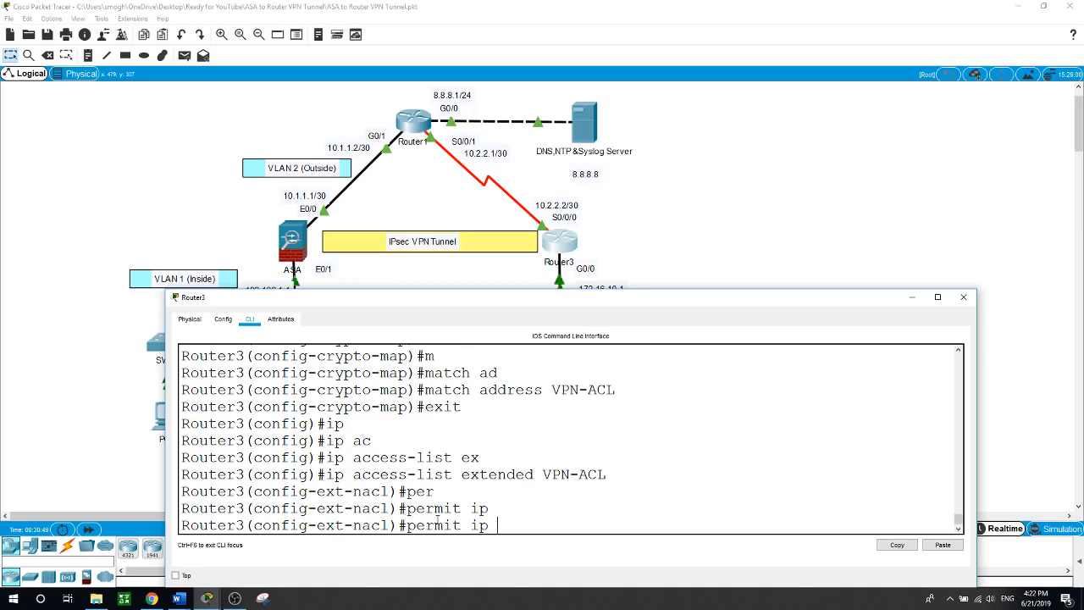
{"action": "type", "text": "172.16.10.0 0.0.0.2"}
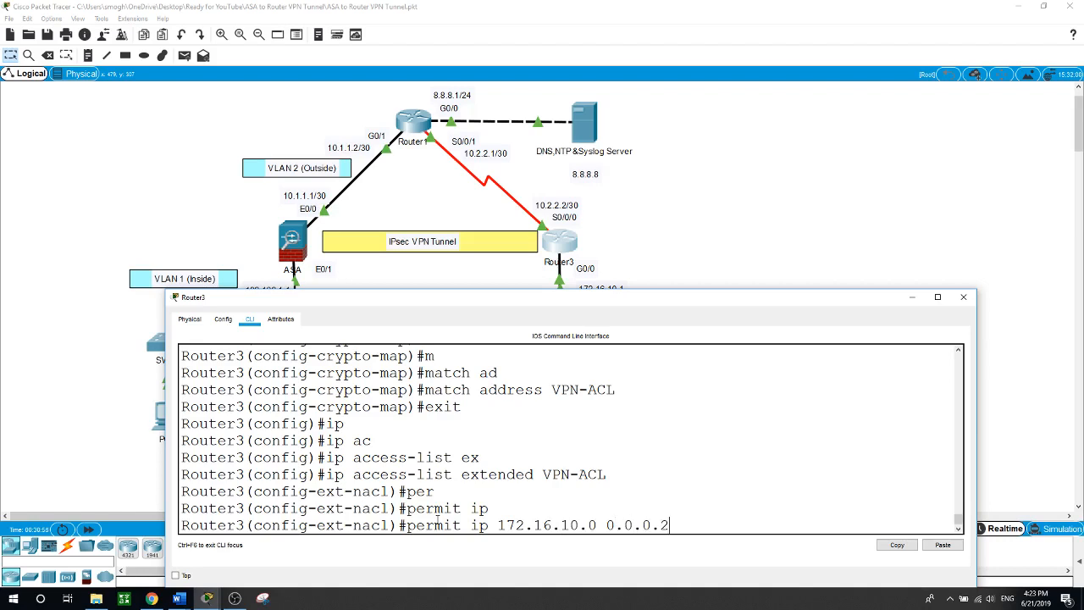
{"action": "type", "text": "55 192.168.1.0 0.0.0.255"}
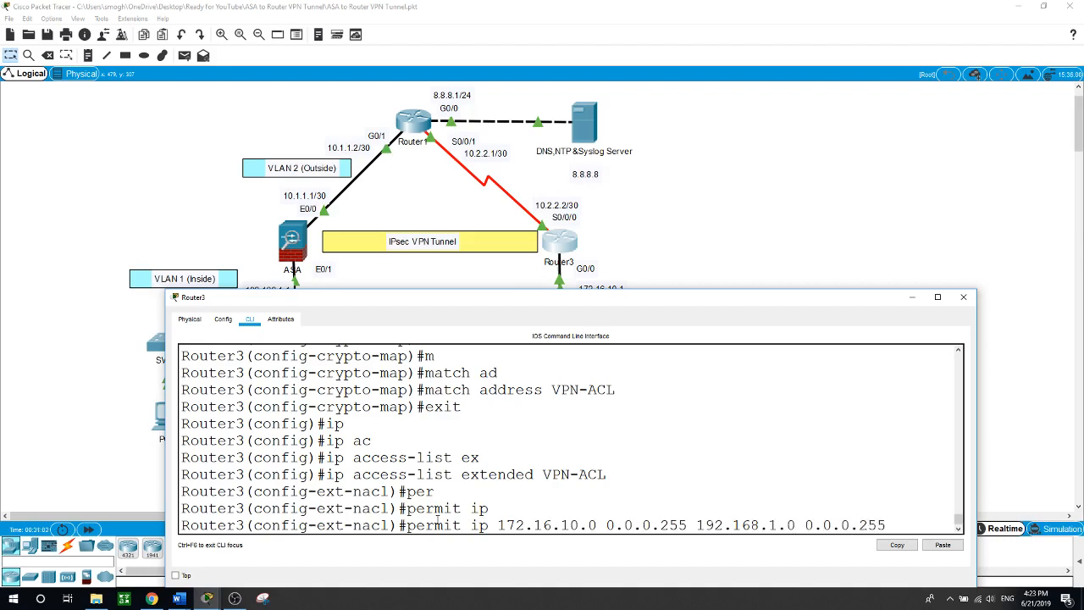
{"action": "key", "text": "Return"}
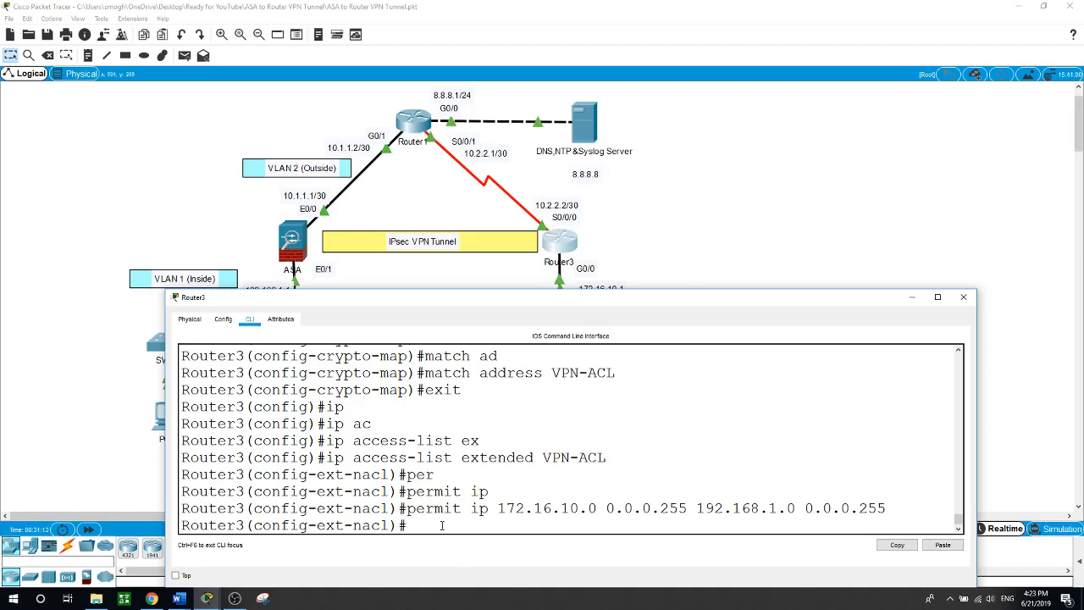
{"action": "type", "text": "exit"}
{"action": "key", "text": "Return"}
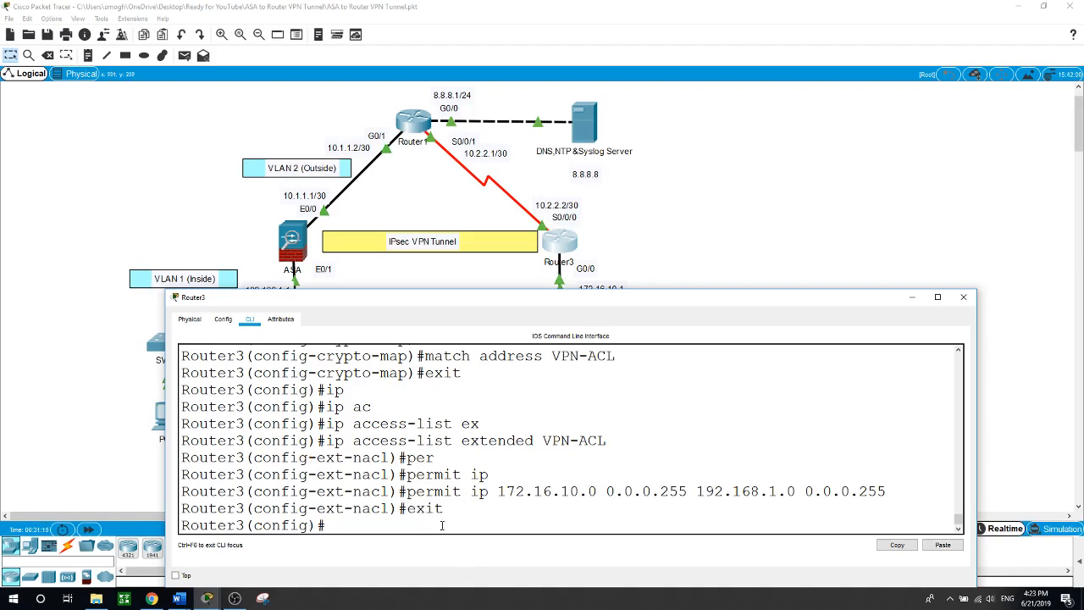
Apply crypto map VPN-MAP on interface s0/0/0, exit, and return to the topology
{"action": "type", "text": "int s0/0/0"}
{"action": "key", "text": "Return"}
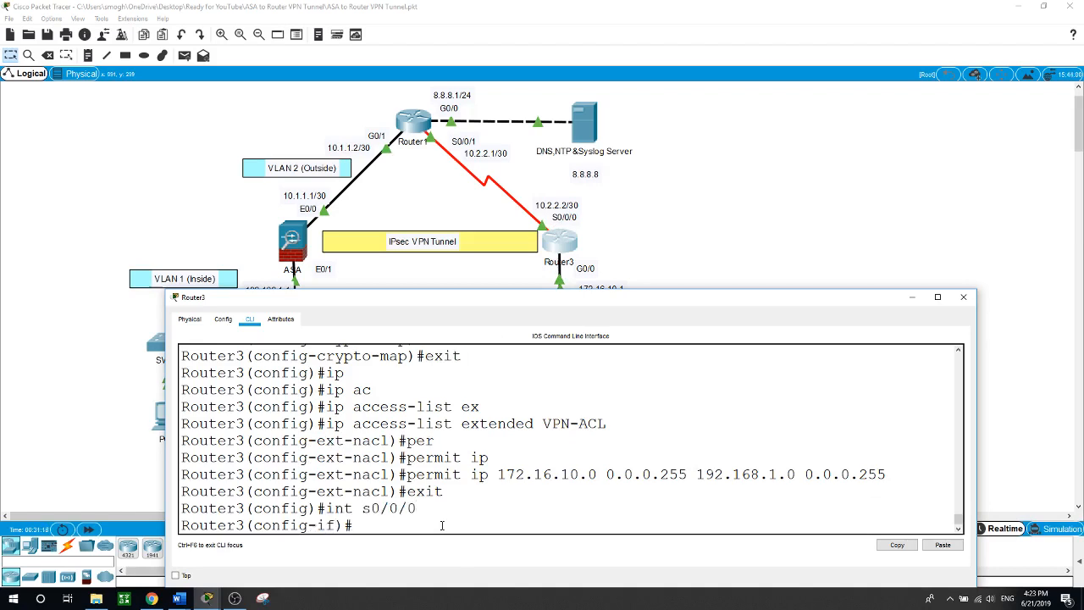
{"action": "type", "text": "cr"}
{"action": "key", "text": "Tab"}
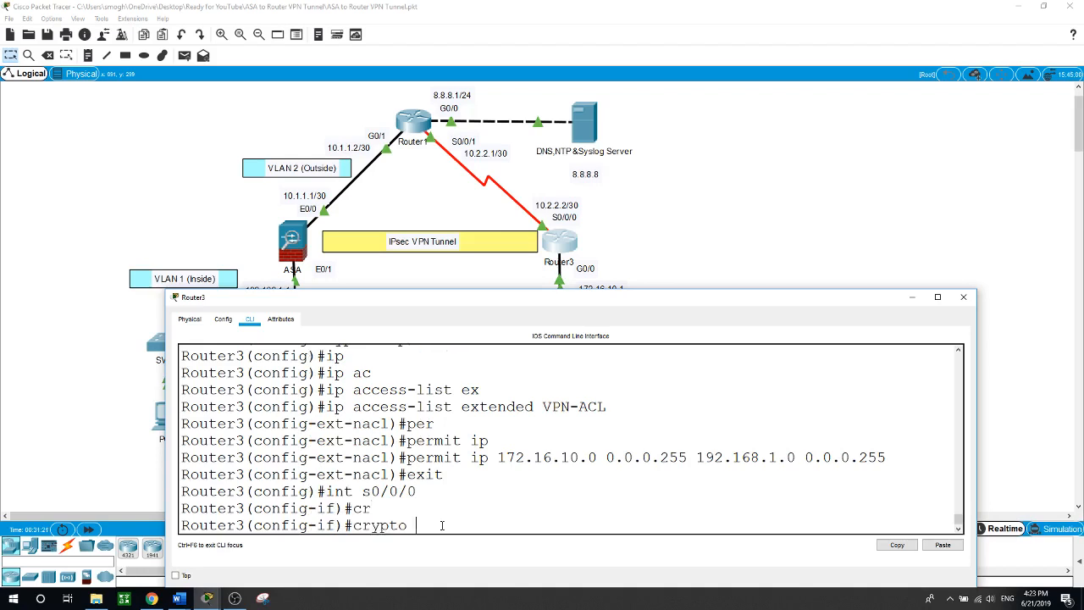
{"action": "type", "text": "m"}
{"action": "key", "text": "Tab"}
{"action": "type", "text": "VP"}
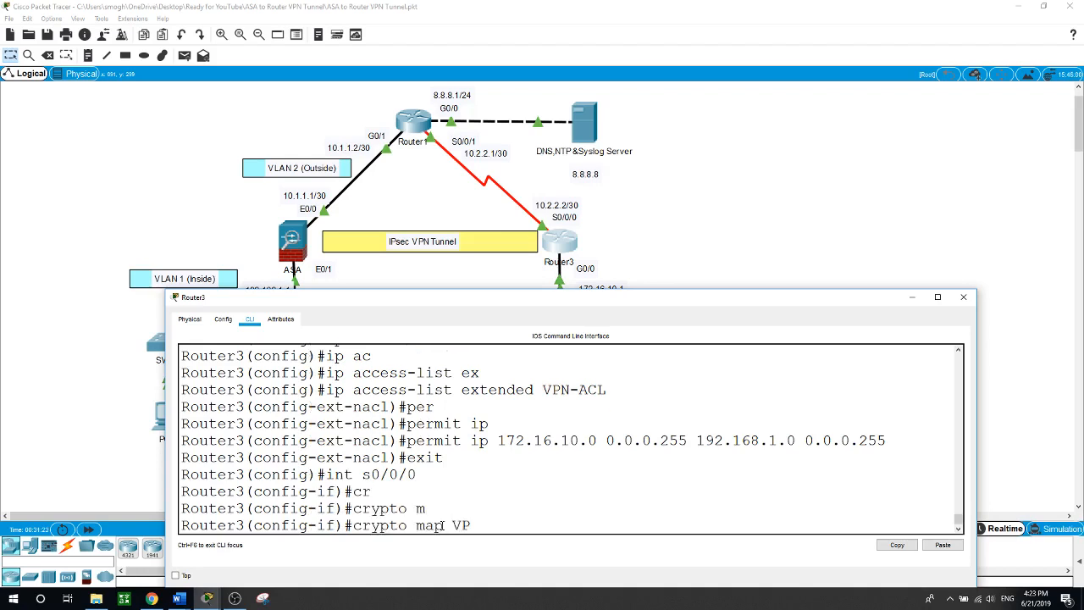
{"action": "type", "text": "N-MAP"}
{"action": "key", "text": "Return"}
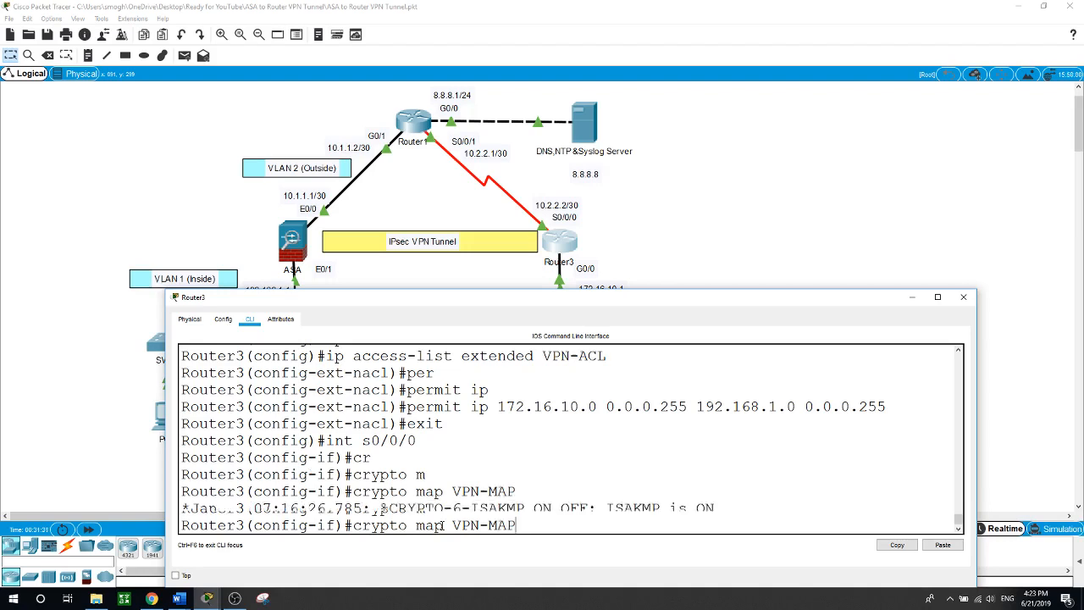
{"action": "type", "text": "exit"}
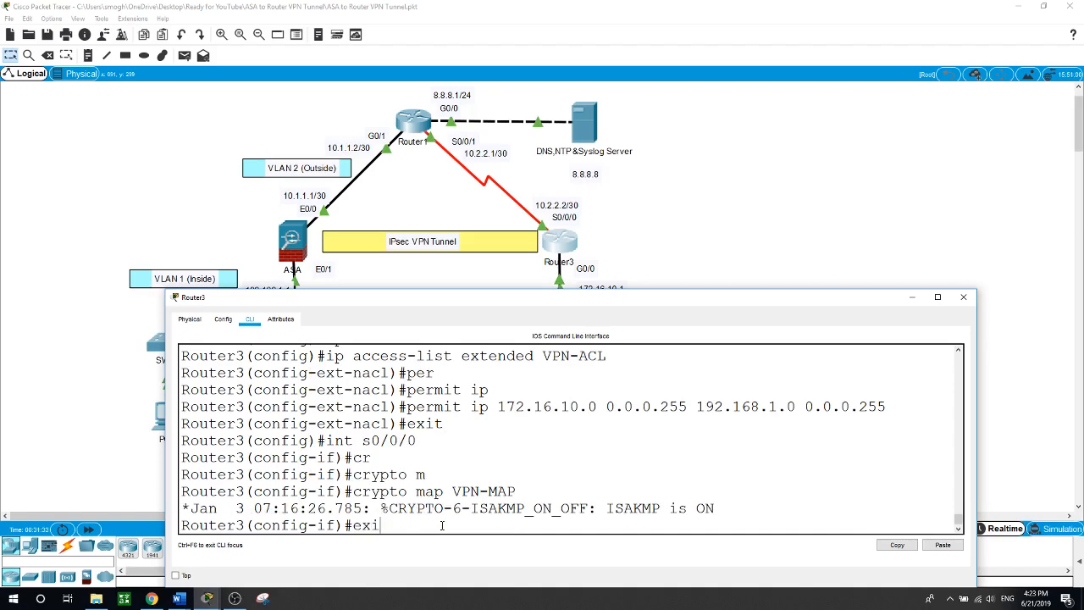
{"action": "key", "text": "Return"}
{"action": "key", "text": "Return"}
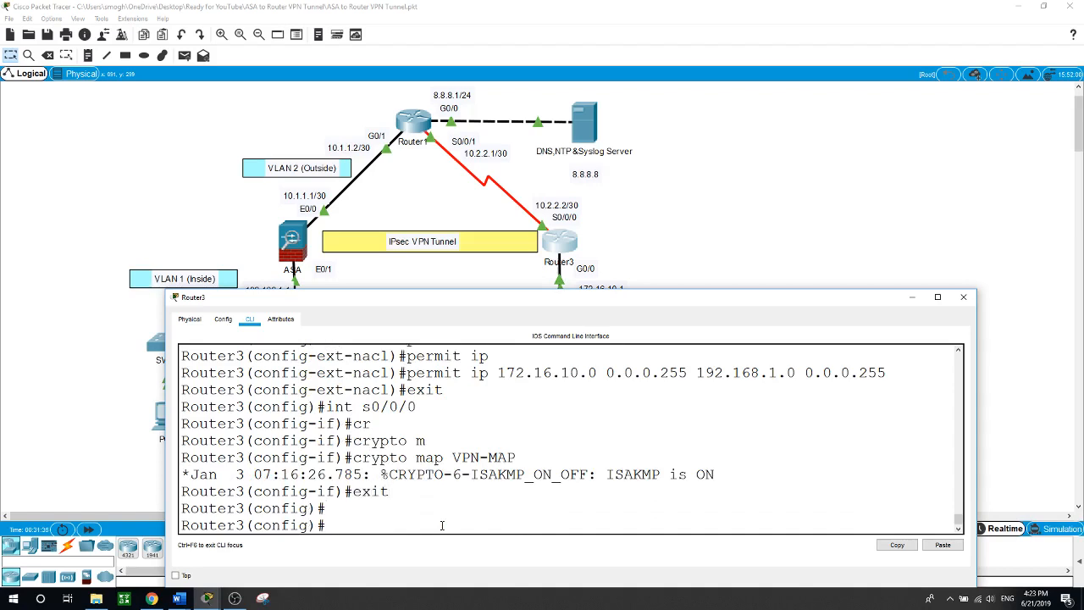
{"action": "left_click", "coordinate": [747, 202]}
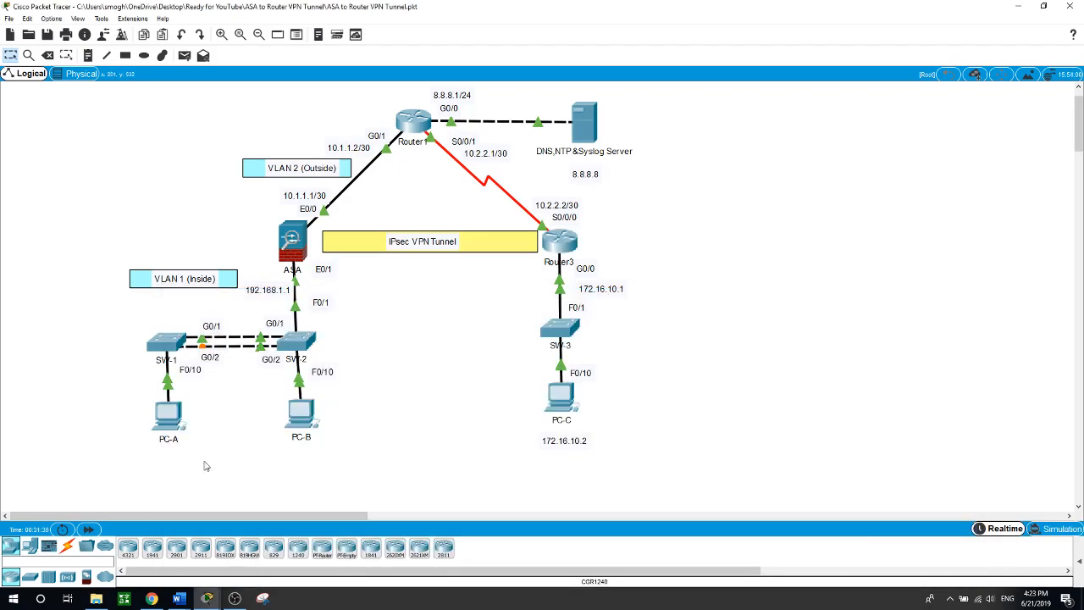
Ping PC-C at 172.16.10.2 twice from PC-A, getting 0% loss, then hide the window
{"action": "left_click", "coordinate": [167, 423]}
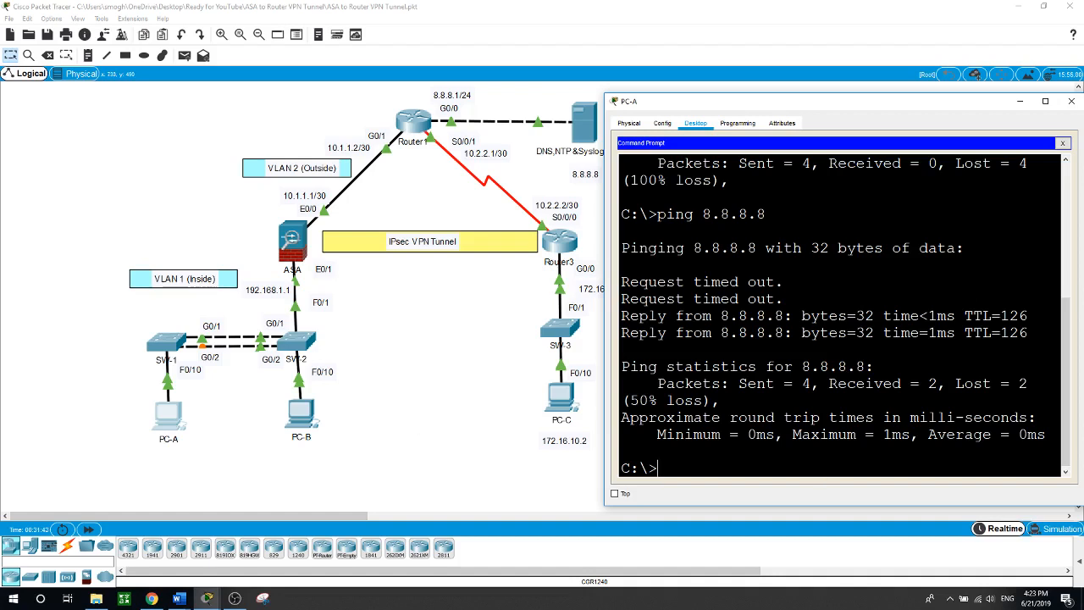
{"action": "key", "text": "Up"}
{"action": "key", "text": "BackSpace"}
{"action": "key", "text": "BackSpace"}
{"action": "key", "text": "BackSpace"}
{"action": "key", "text": "BackSpace"}
{"action": "key", "text": "BackSpace"}
{"action": "key", "text": "BackSpace"}
{"action": "key", "text": "BackSpace"}
{"action": "type", "text": "172.16.10.2"}
{"action": "key", "text": "Return"}
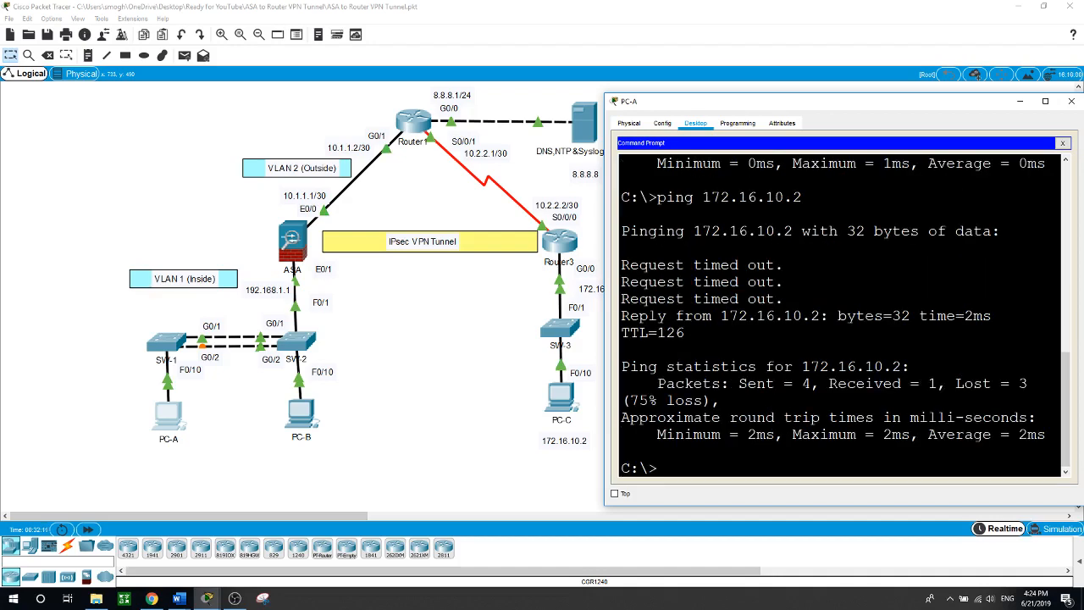
{"action": "key", "text": "Up"}
{"action": "key", "text": "Return"}
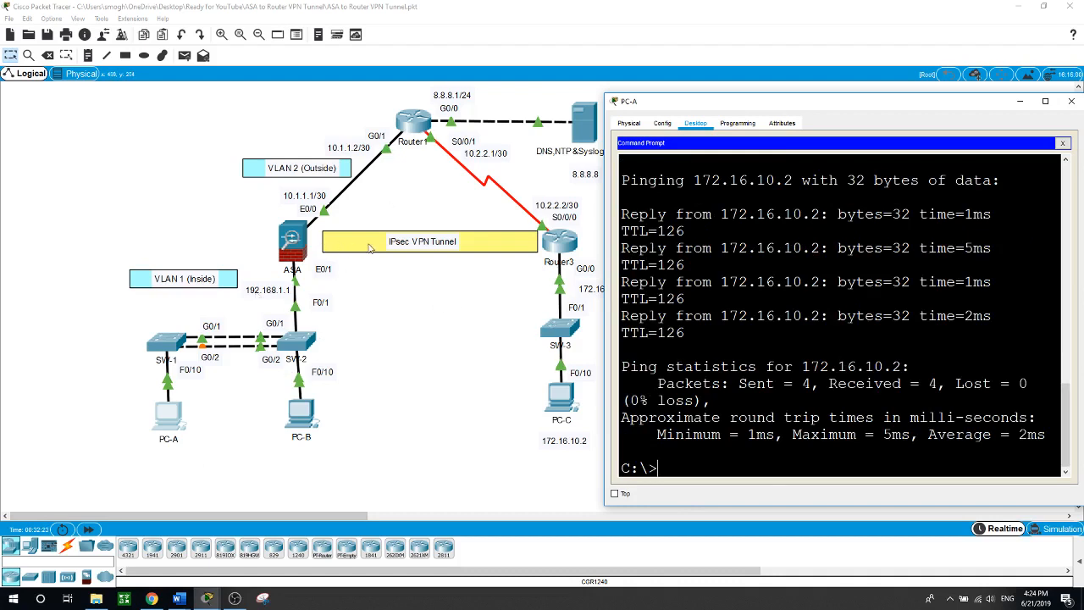
{"action": "left_click", "coordinate": [410, 281]}
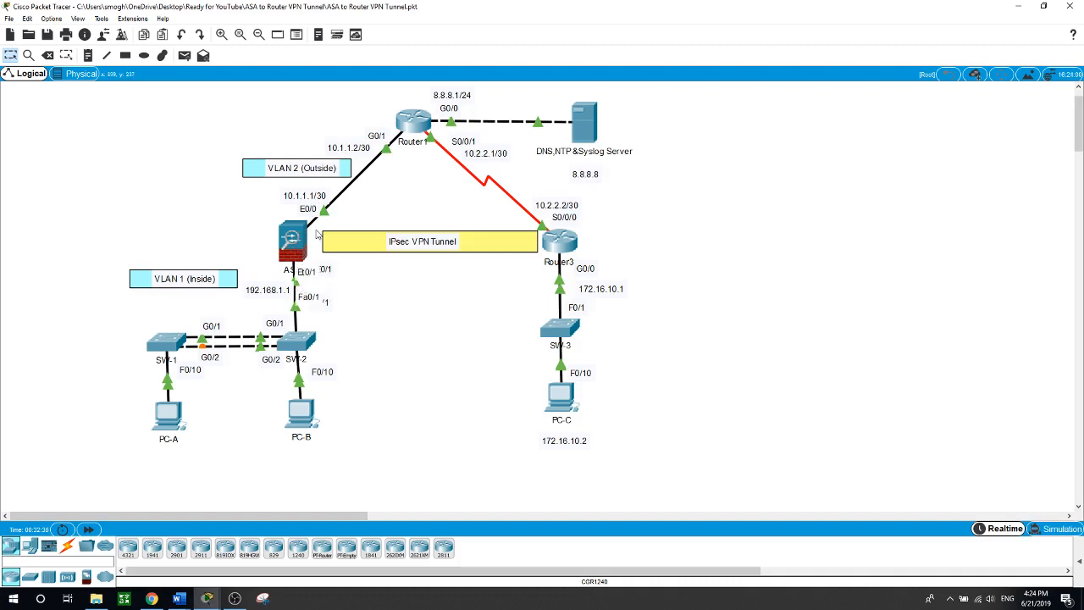
From PC-C's command prompt, ping 192.168.1.10 with no loss
{"action": "left_click", "coordinate": [558, 402]}
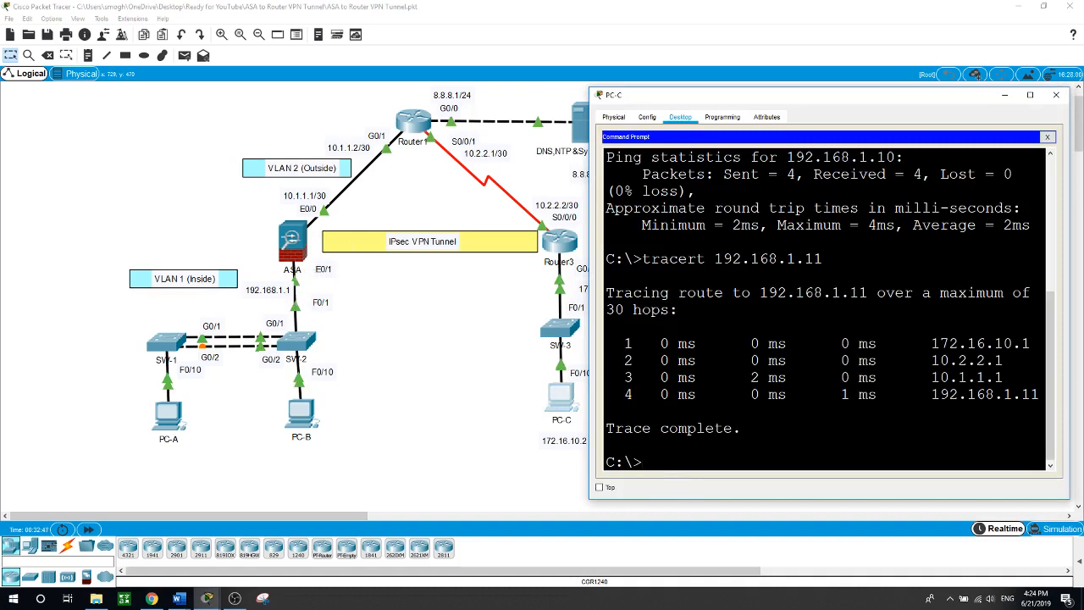
{"action": "type", "text": "ping 192.168.1.10"}
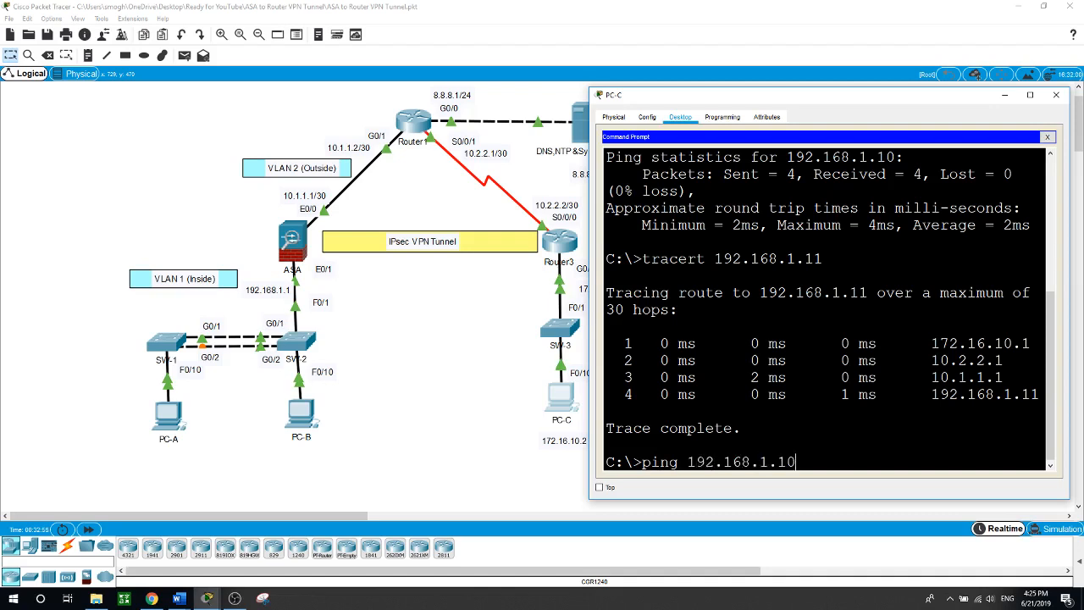
{"action": "key", "text": "Return"}
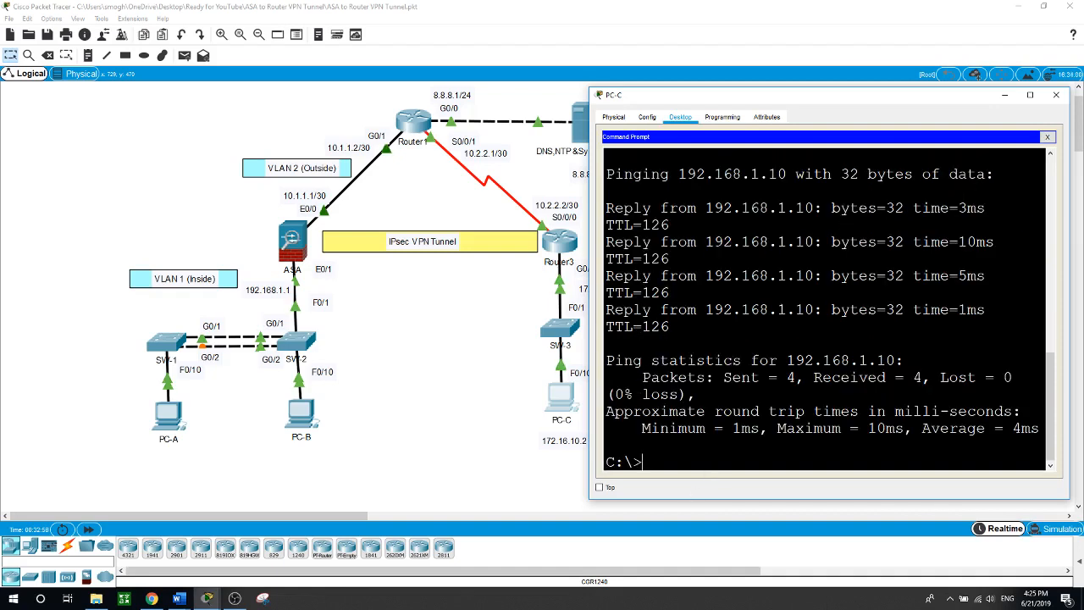
Trace the route to 192.168.1.11 through 10.1.1.1, then hide PC-C's window
{"action": "type", "text": "tracert"}
{"action": "type", "text": "192"}
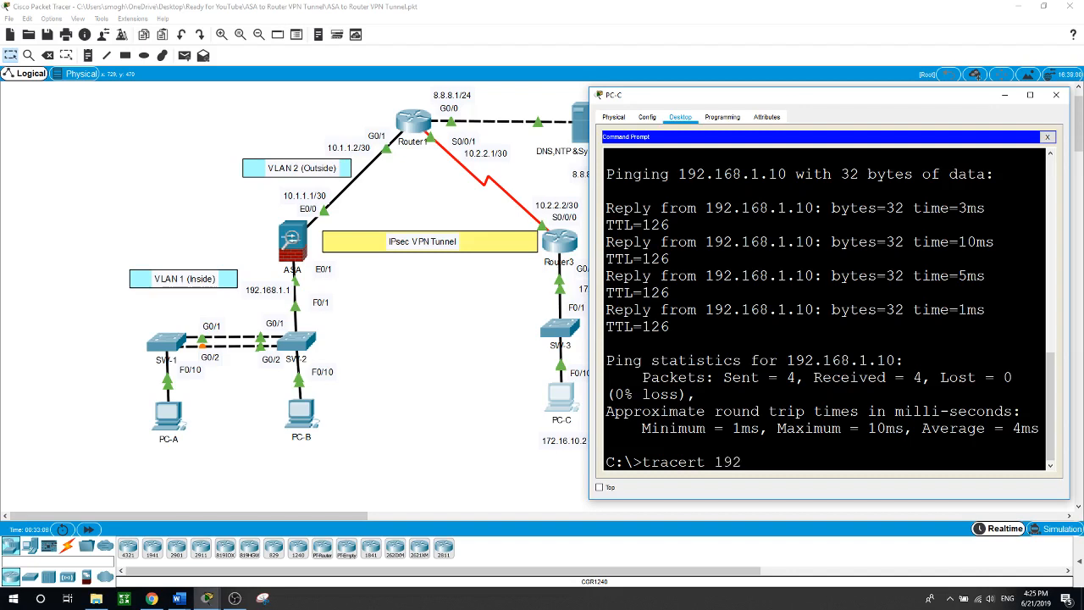
{"action": "type", "text": ".168.1.11"}
{"action": "key", "text": "Return"}
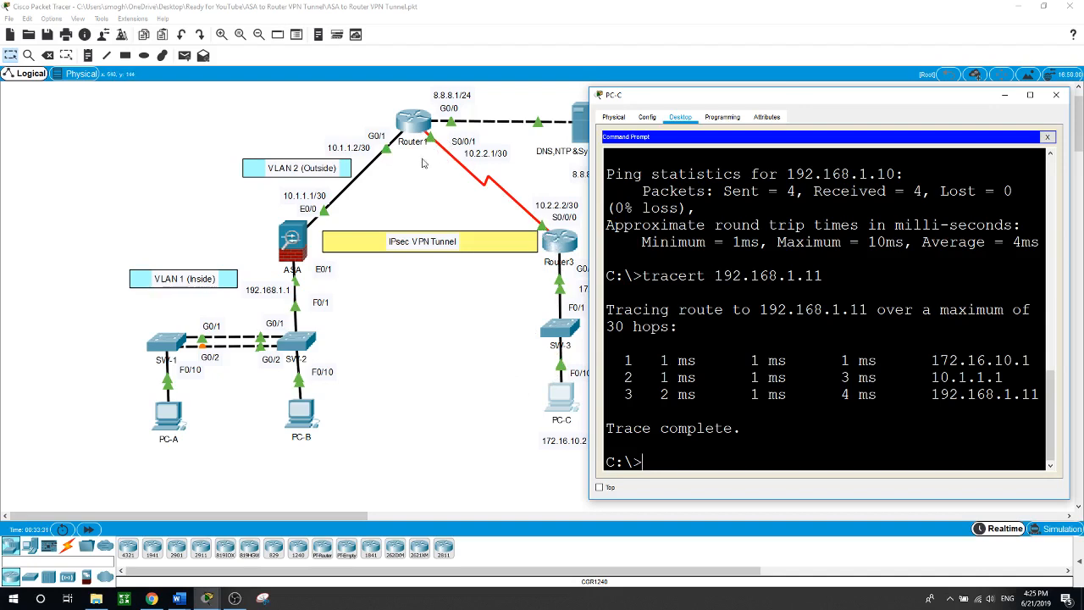
{"action": "left_click", "coordinate": [431, 388]}
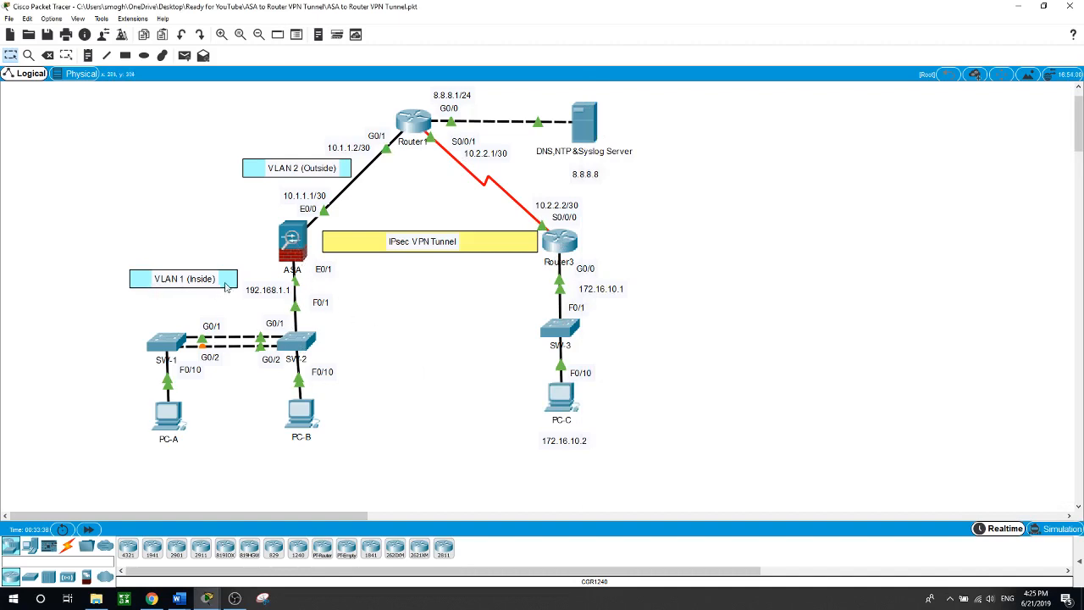
In the ASA CLI, give interface vlan 1 security-level 100
{"action": "left_click", "coordinate": [292, 247]}
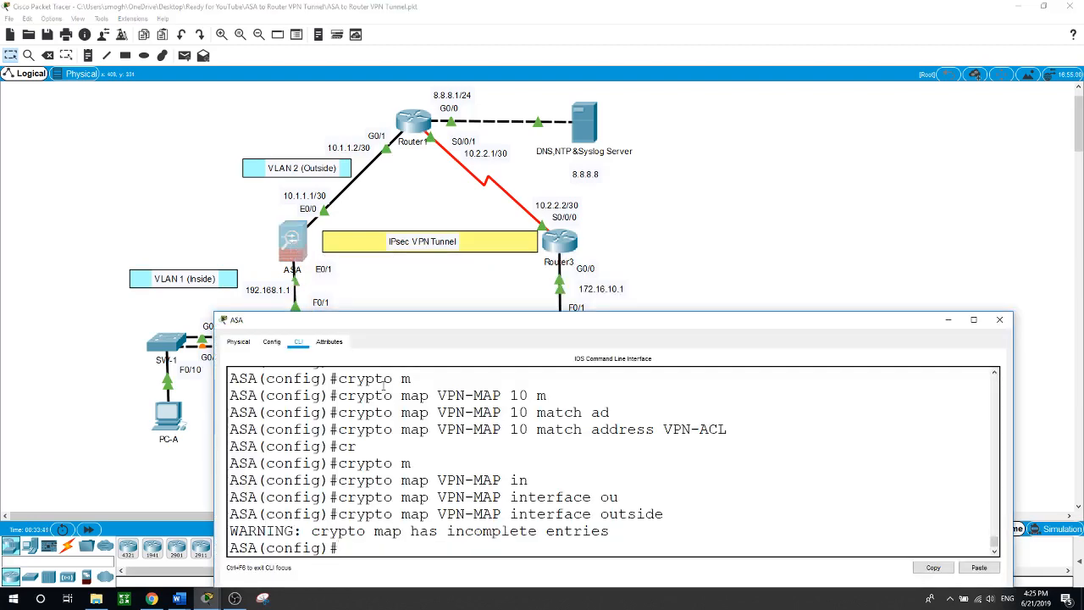
{"action": "left_click_drag", "start_coordinate": [434, 316], "coordinate": [428, 280]}
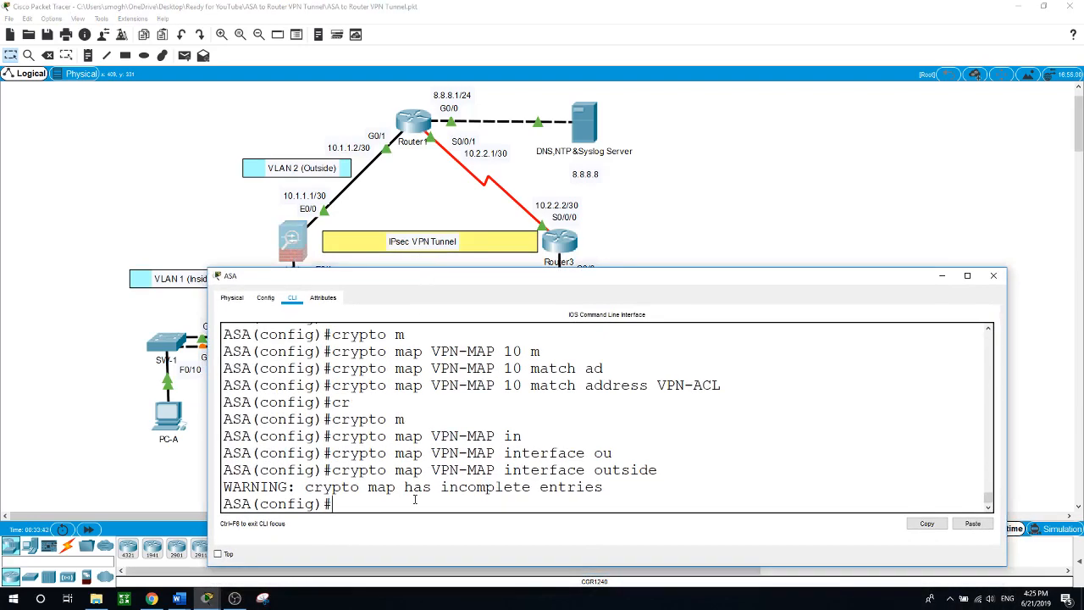
{"action": "type", "text": "int vlan 1"}
{"action": "key", "text": "Return"}
{"action": "type", "text": "se"}
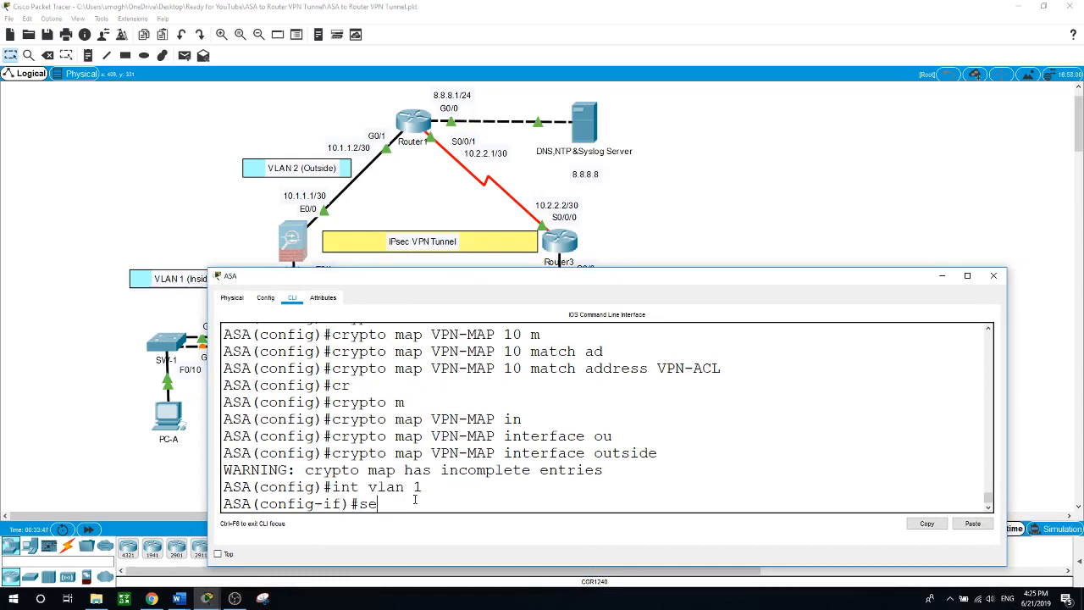
{"action": "key", "text": "Tab"}
{"action": "type", "text": "100"}
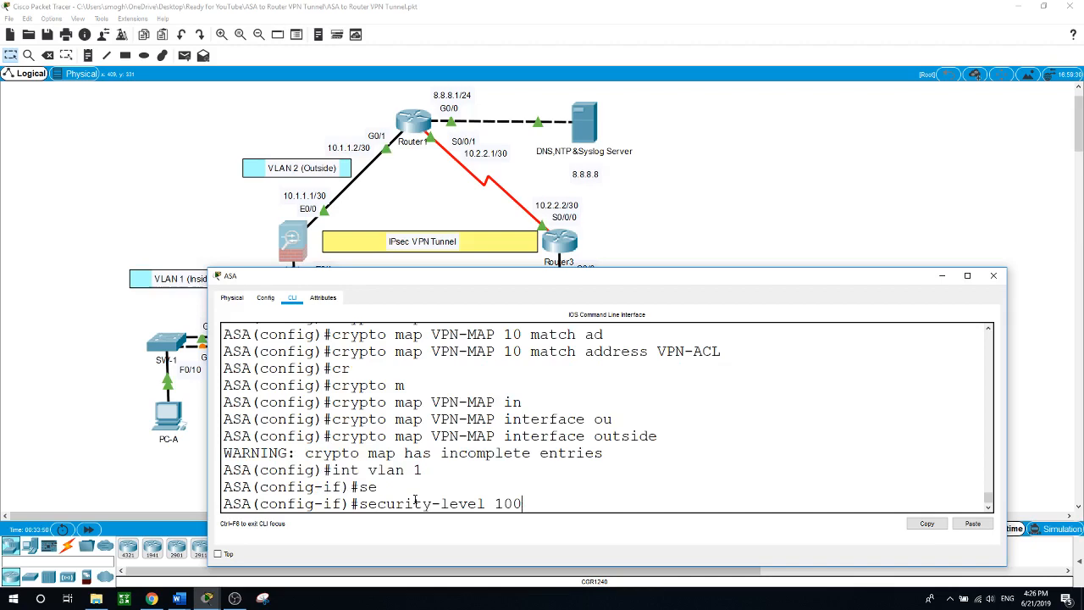
{"action": "key", "text": "Return"}
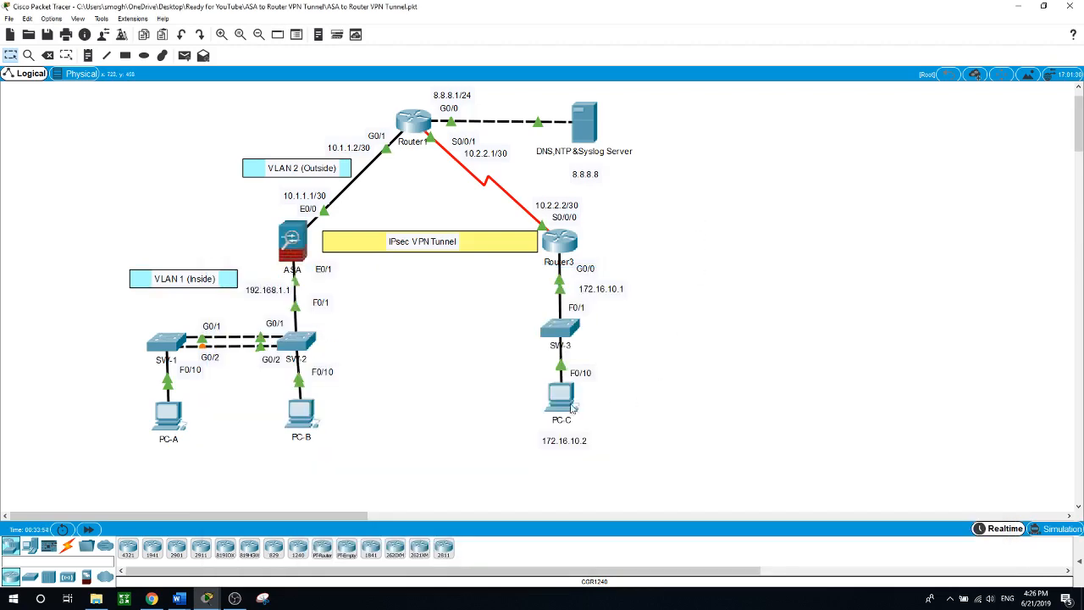
Rerun the ping from PC-C to 192.168.1.10, which now times out with 100% loss
{"action": "left_click", "coordinate": [568, 399]}
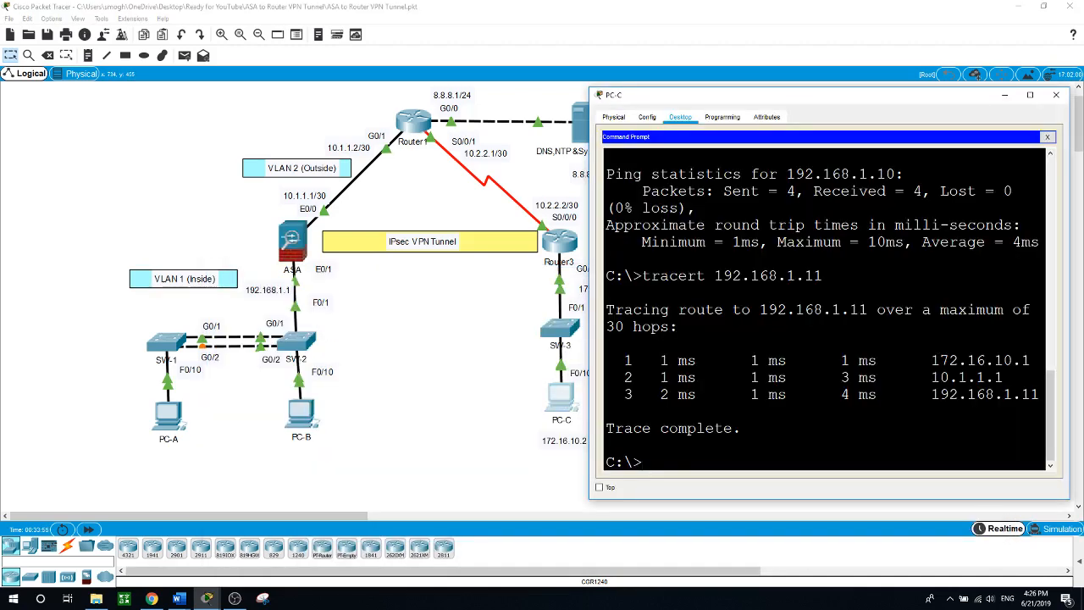
{"action": "scroll", "coordinate": [829, 310], "scroll_direction": "up", "scroll_amount": 5}
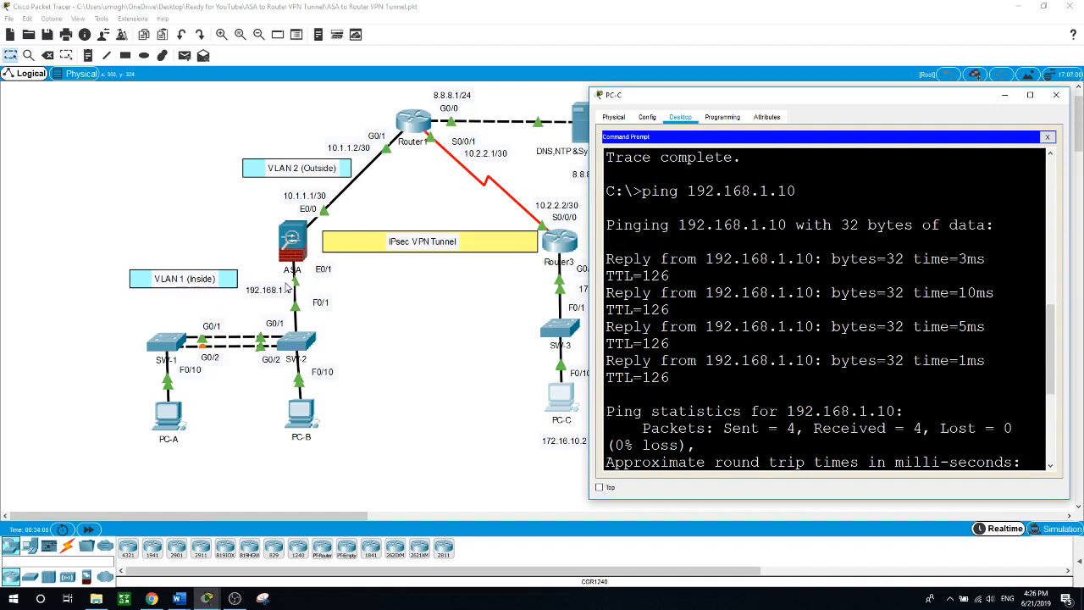
{"action": "scroll", "coordinate": [610, 440], "scroll_direction": "down", "scroll_amount": 4}
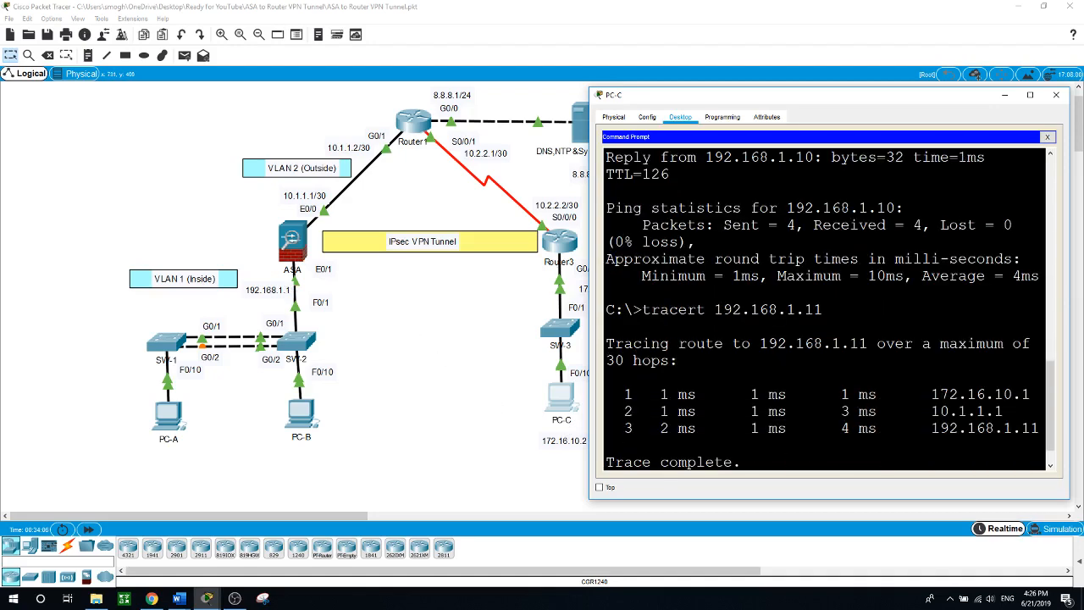
{"action": "scroll", "coordinate": [830, 310], "scroll_direction": "down", "scroll_amount": 1}
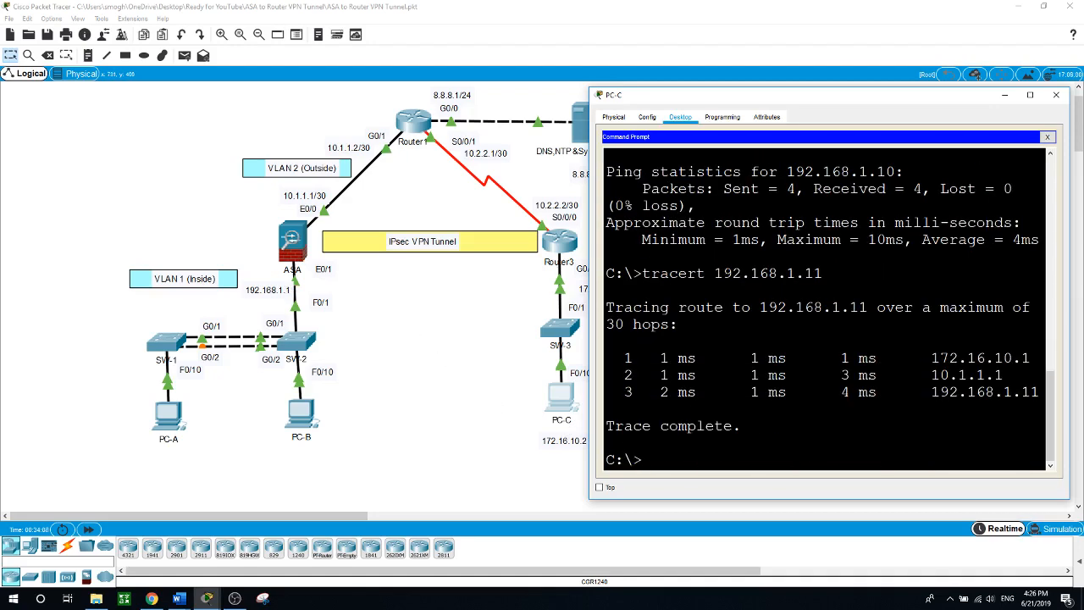
{"action": "key", "text": "Up"}
{"action": "key", "text": "Up"}
{"action": "key", "text": "Return"}
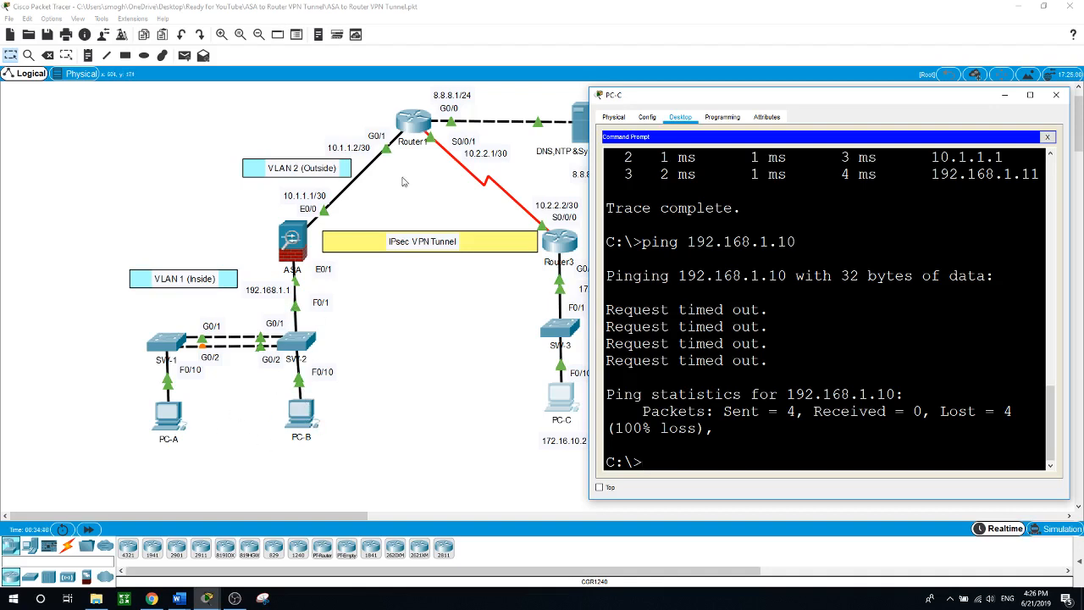
Return to the network topology and bring up the OBS screen recorder
{"action": "left_click", "coordinate": [455, 438]}
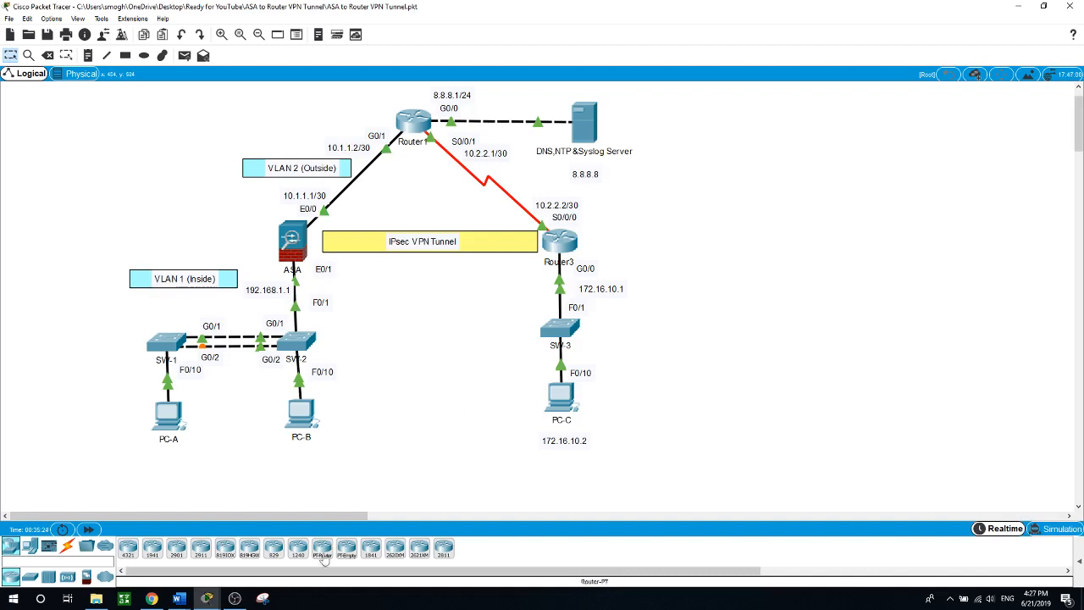
{"action": "mouse_move", "coordinate": [235, 605]}
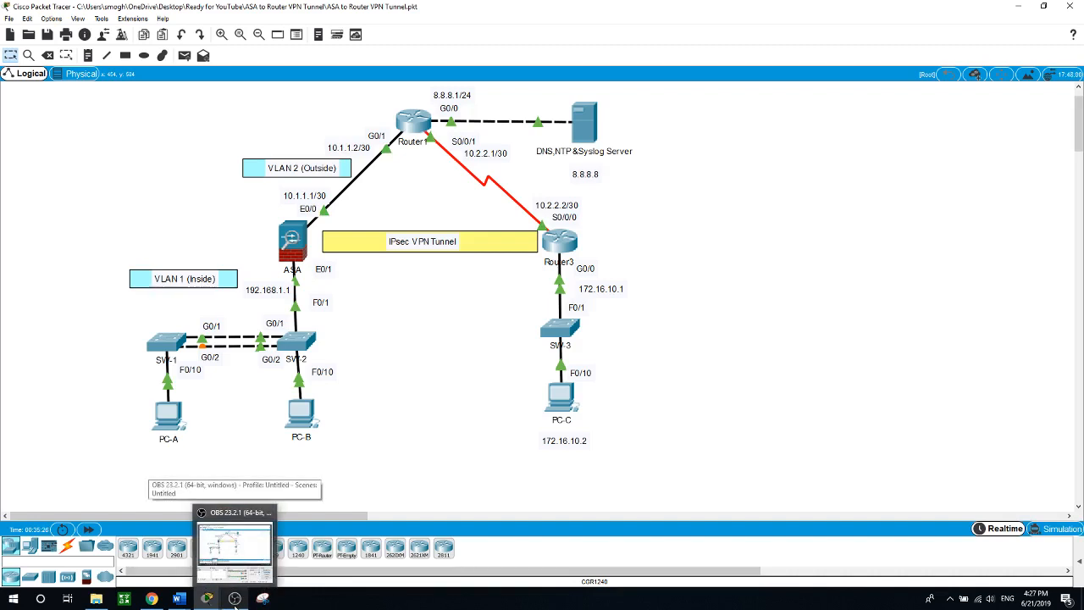
{"action": "left_click", "coordinate": [236, 605]}
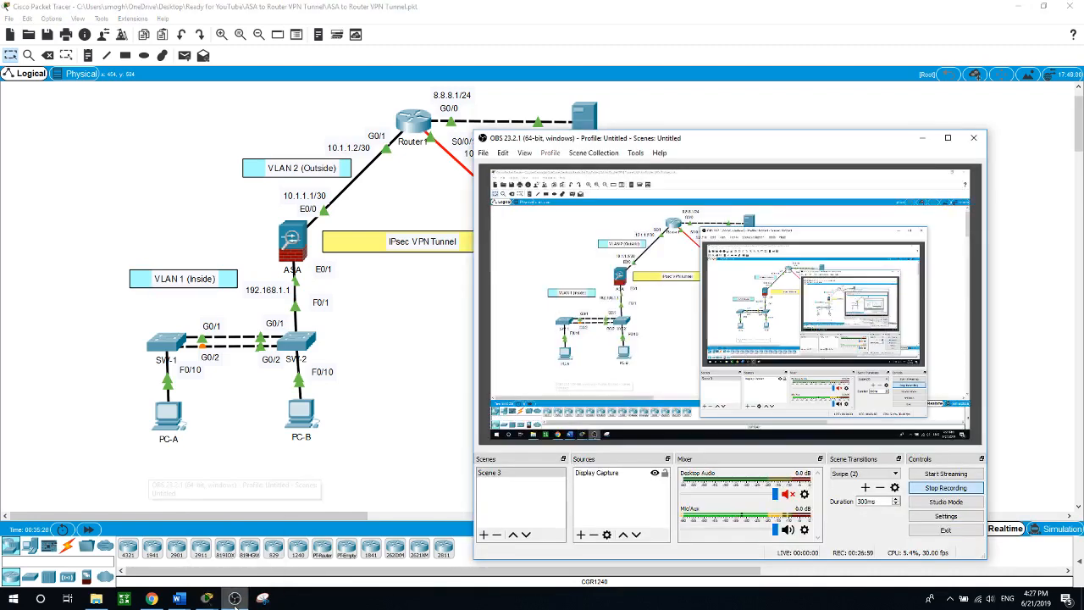